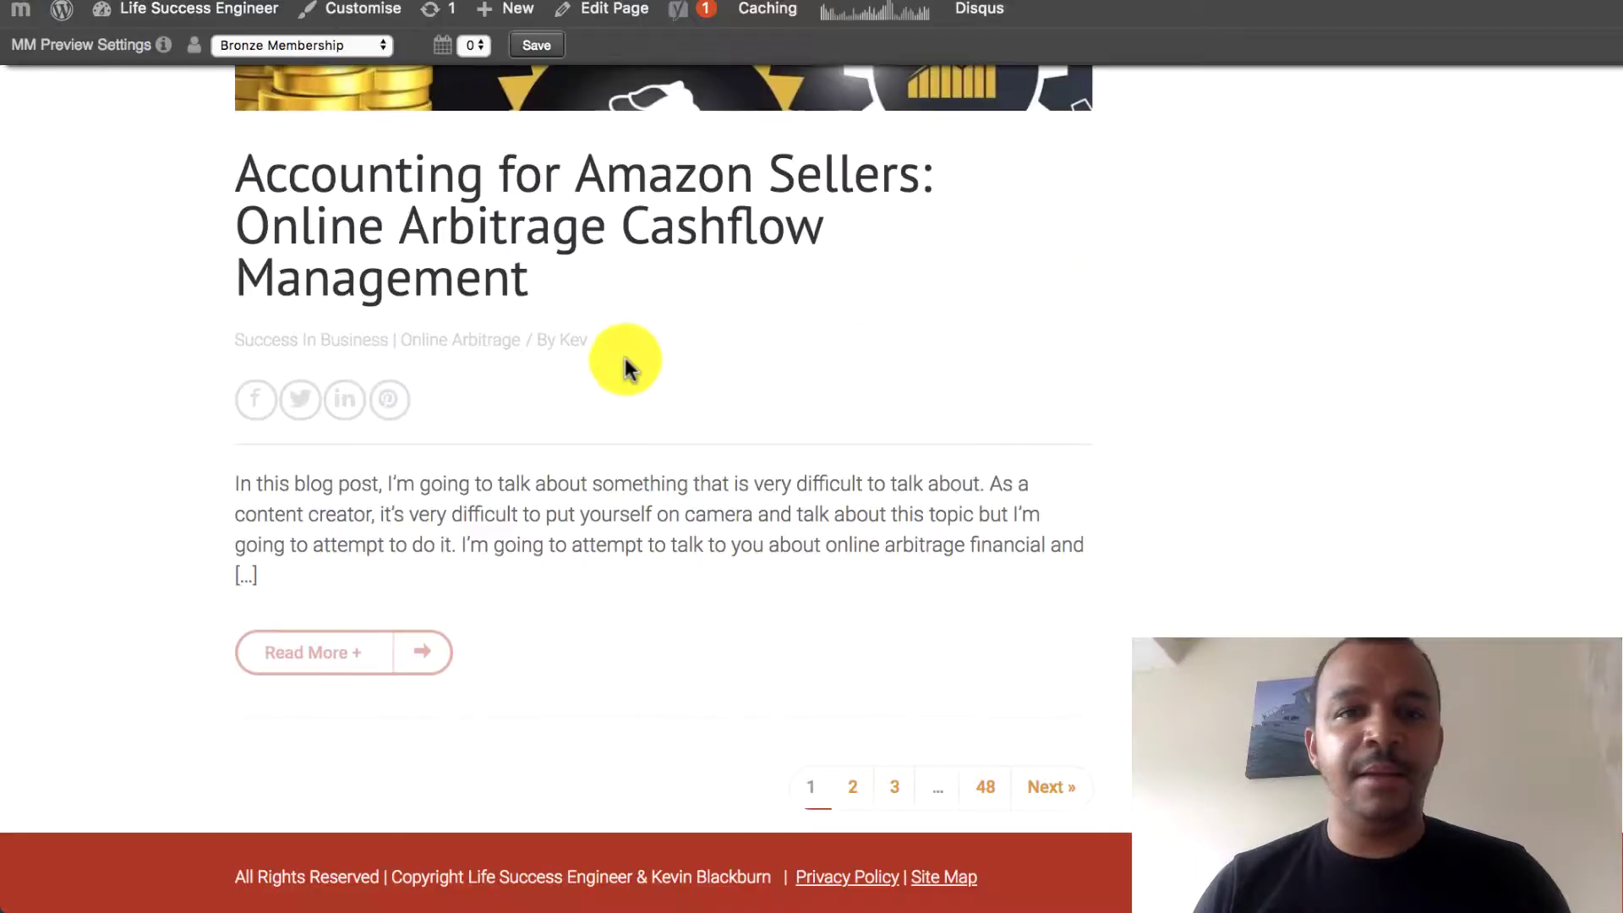
Step: Start a new WordPress page from Pages > Add New
{"action": "scroll", "coordinate": [626, 359], "scroll_direction": "up", "scroll_amount": 20}
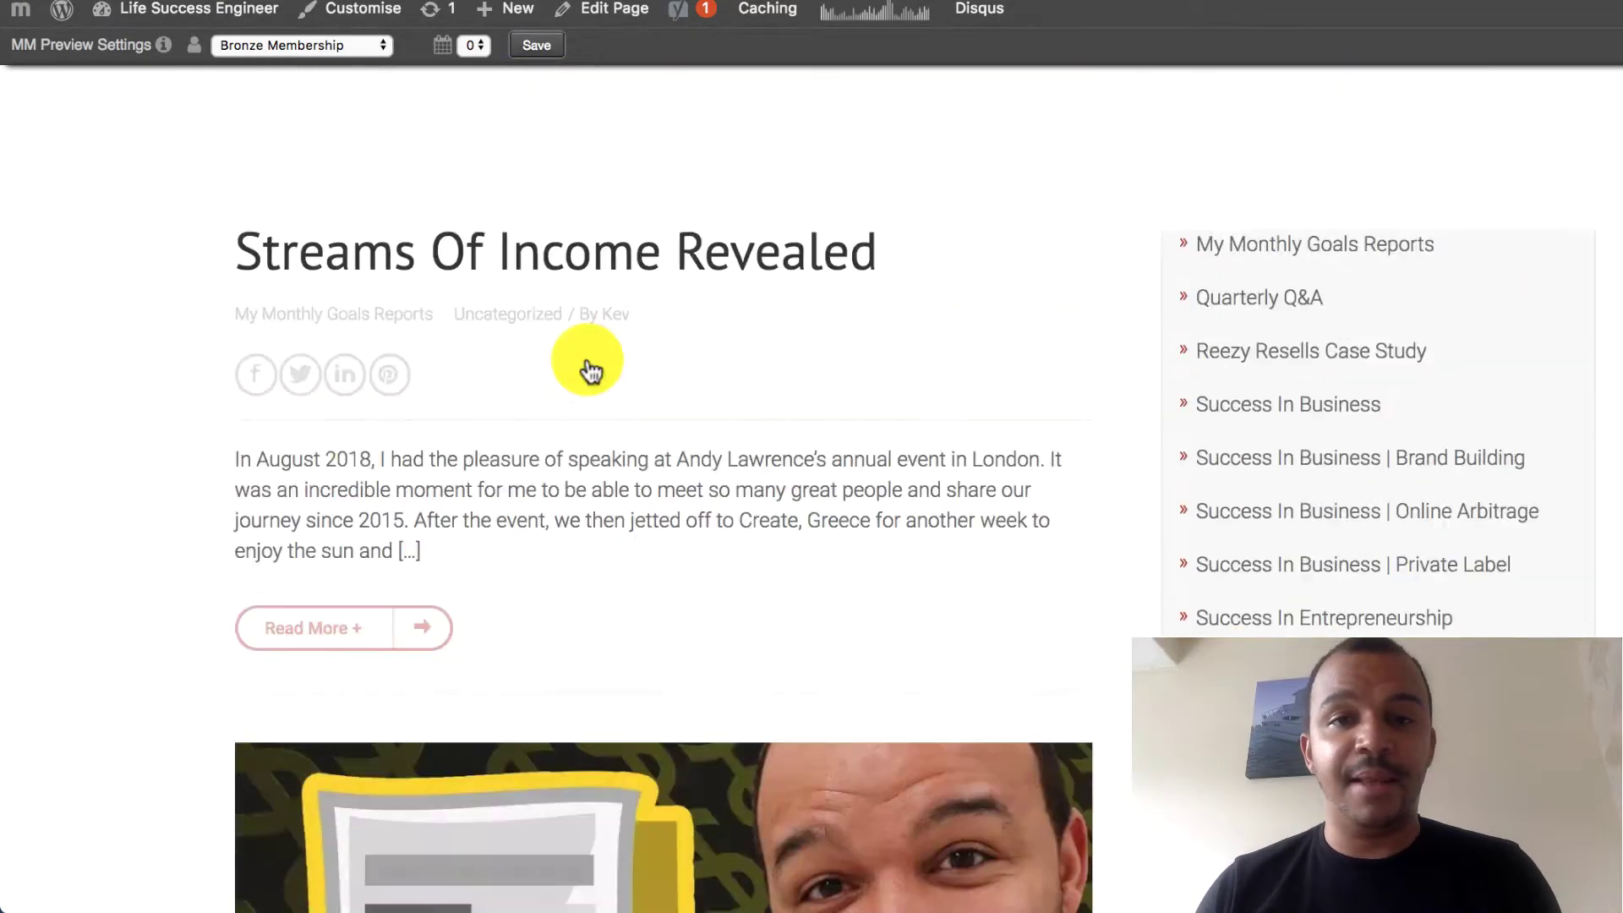
{"action": "scroll", "coordinate": [589, 371], "scroll_direction": "up", "scroll_amount": 10}
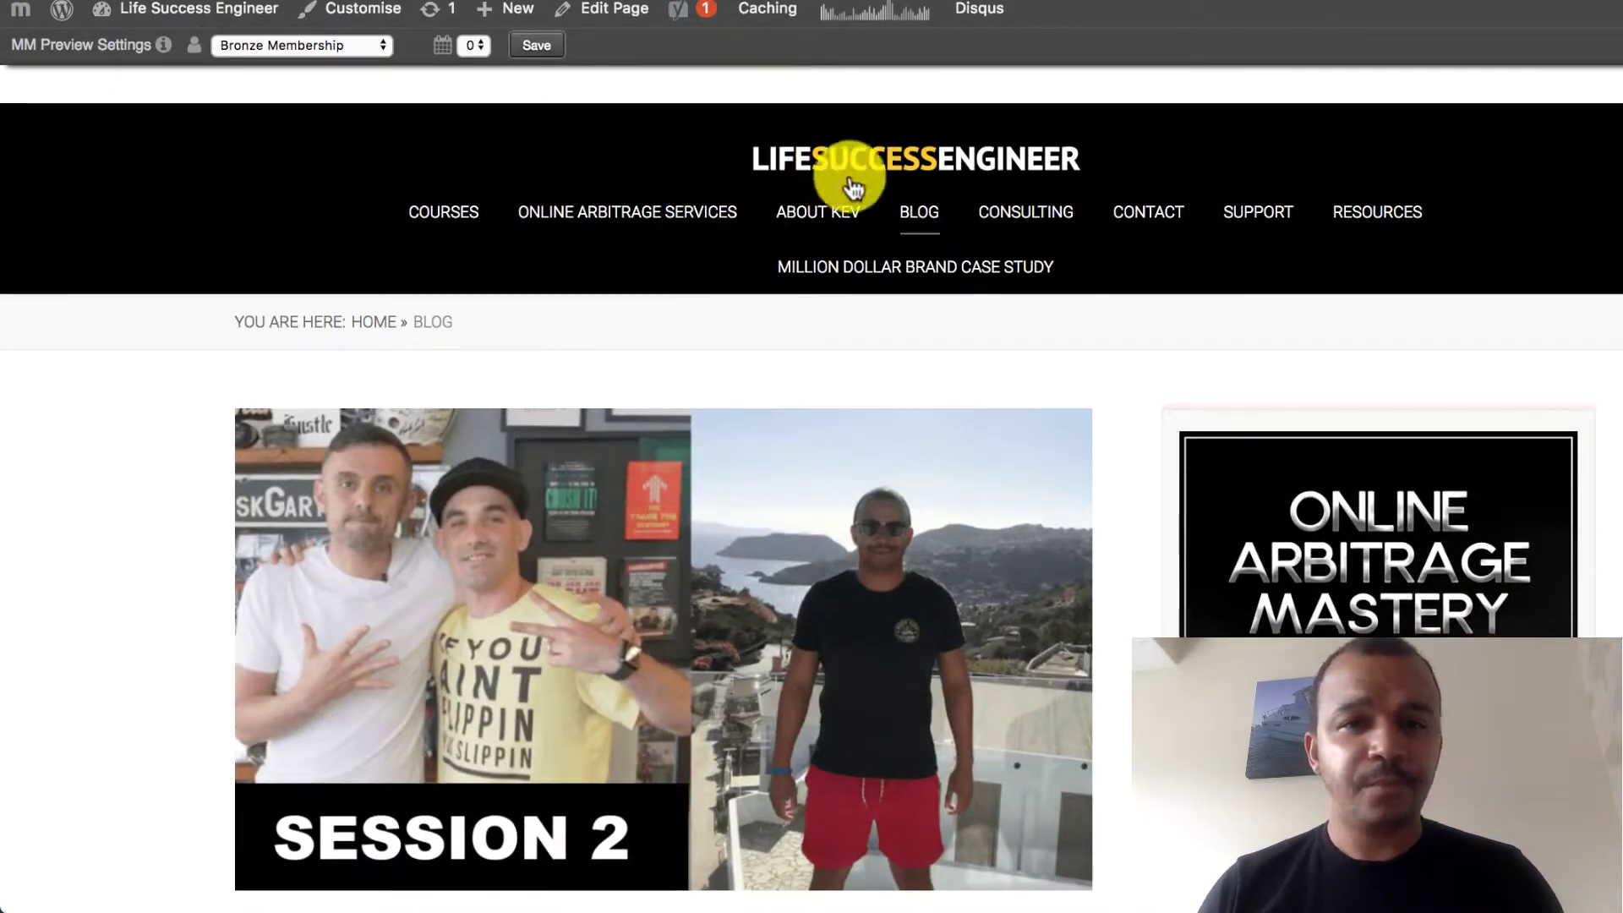
{"action": "left_click", "coordinate": [885, 573]}
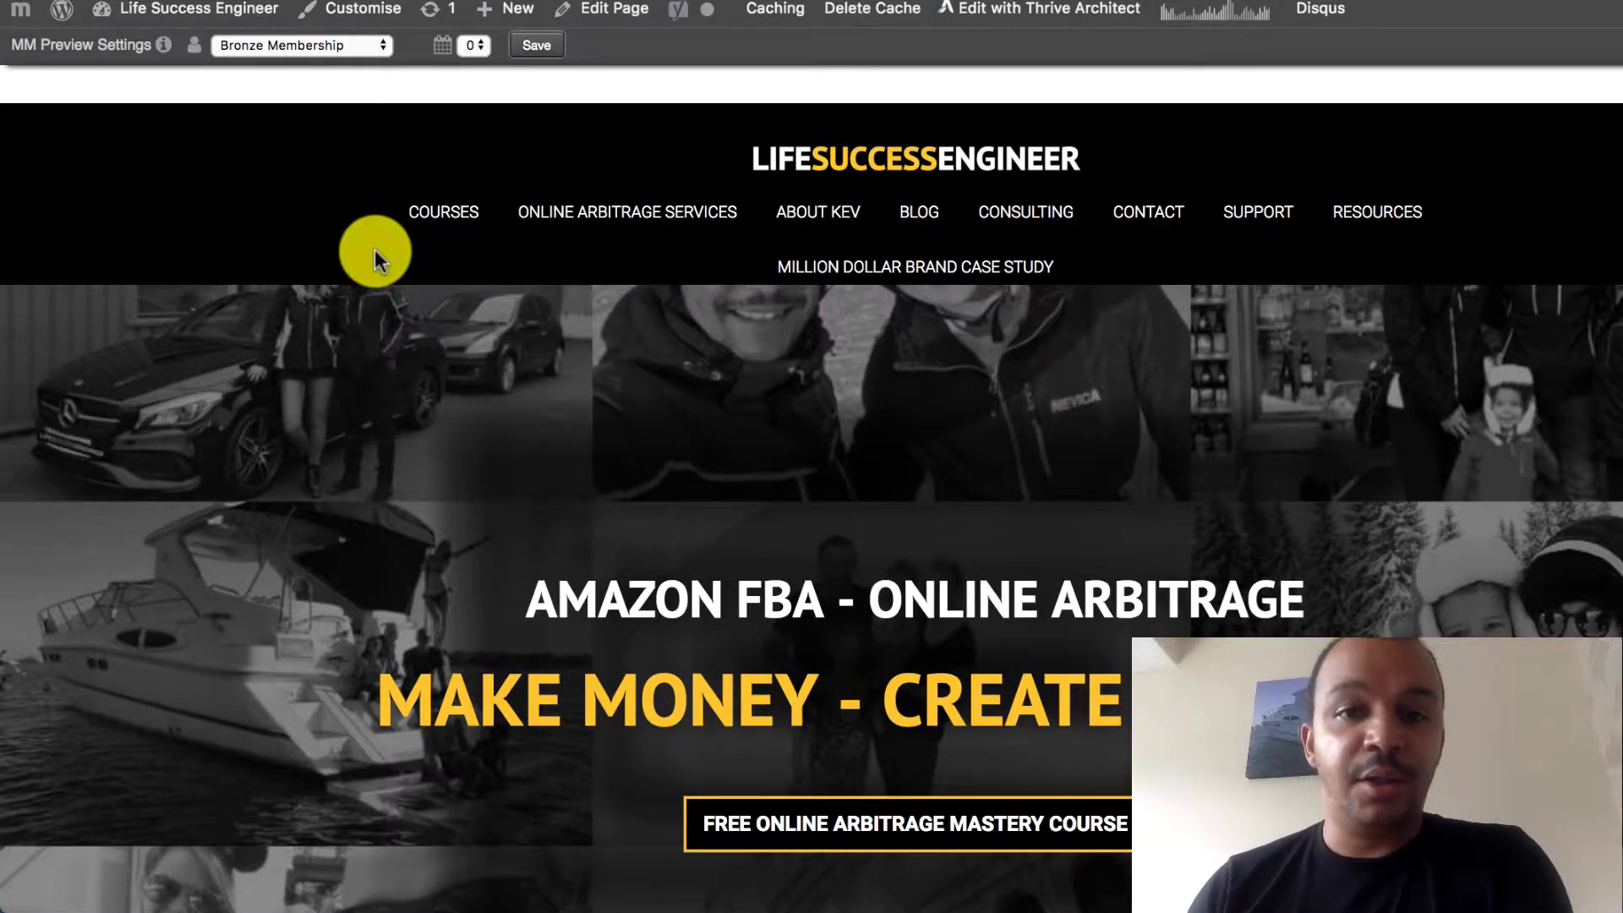
{"action": "scroll", "coordinate": [374, 250], "scroll_direction": "down", "scroll_amount": 2}
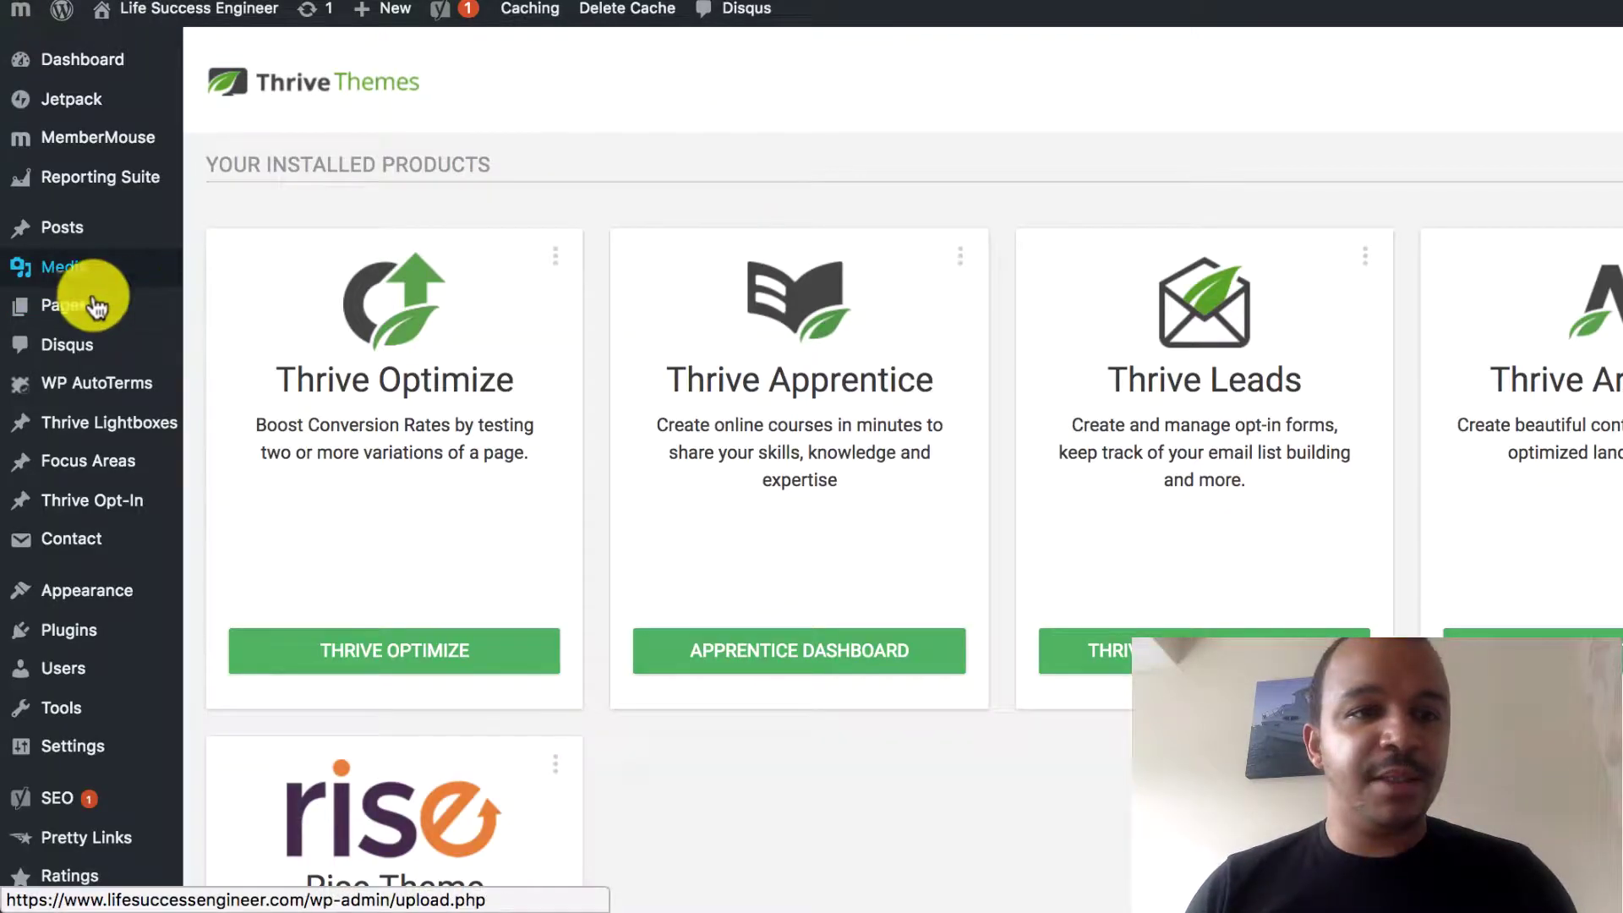
{"action": "mouse_move", "coordinate": [91, 321]}
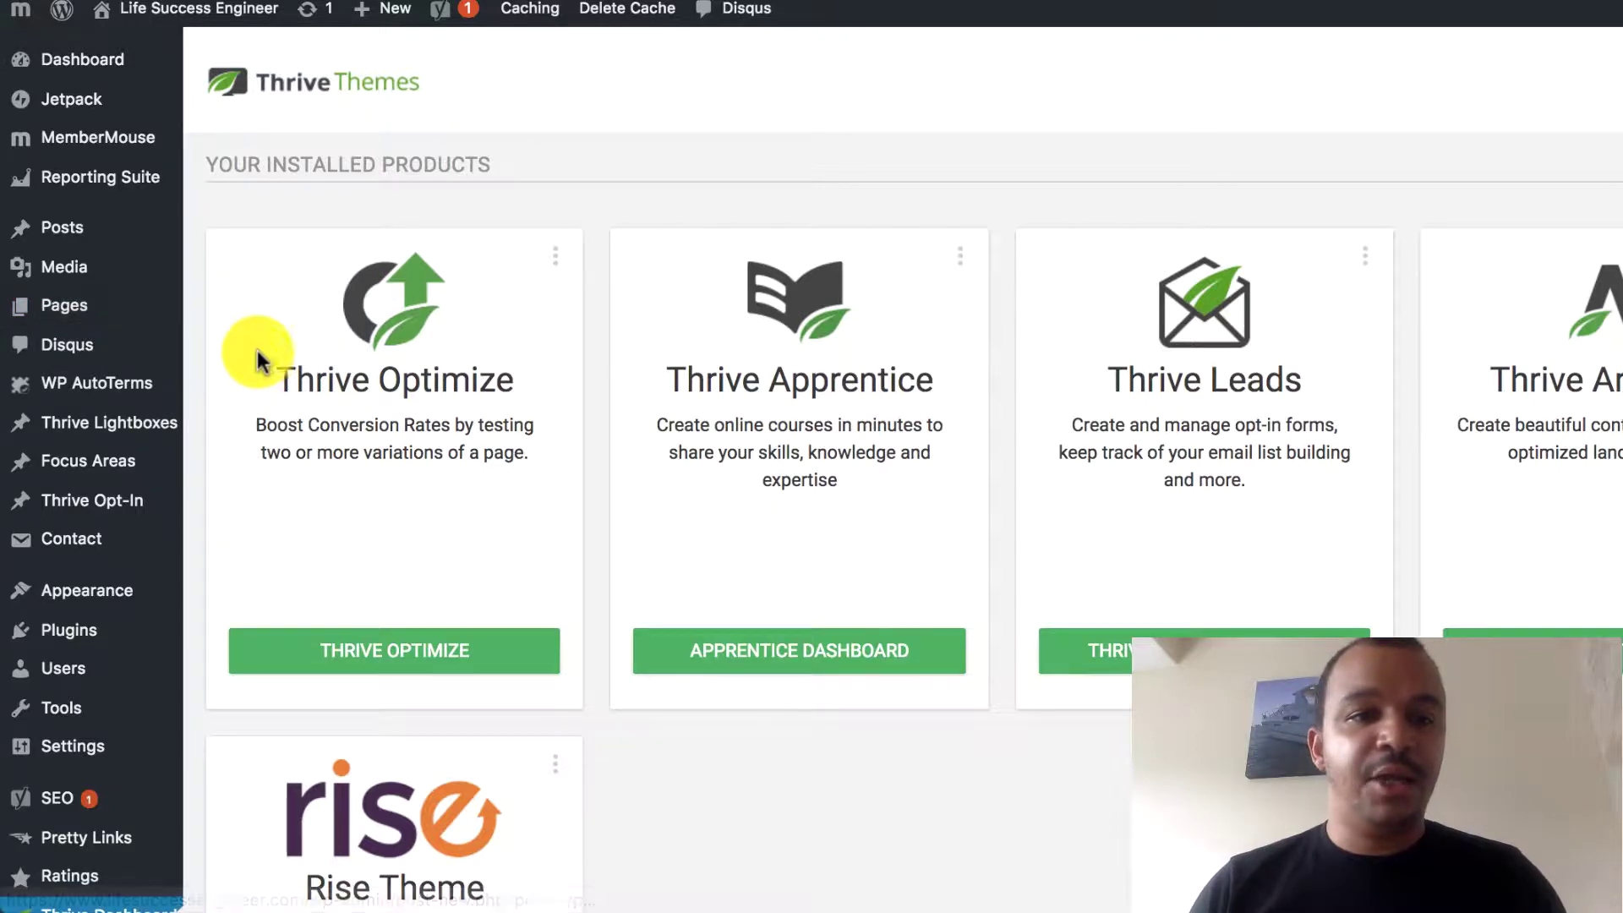
{"action": "left_click", "coordinate": [224, 348]}
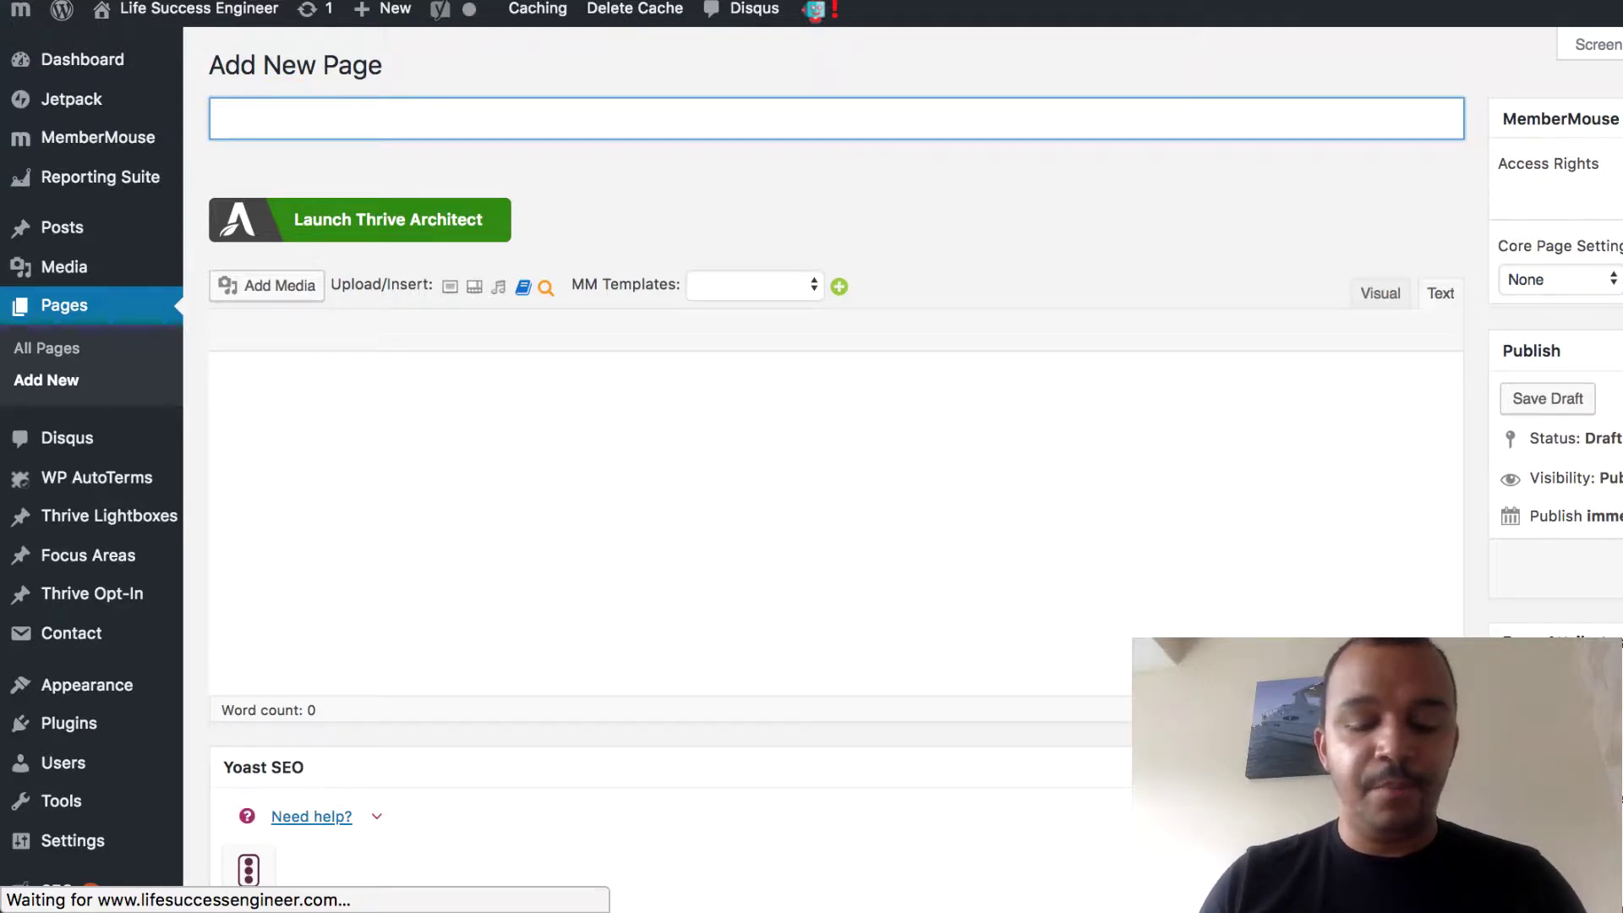
Step: Title the page 'Thrive Themes Tutorials' with a capital T and publish it
{"action": "type", "text": "thrive Themes "}
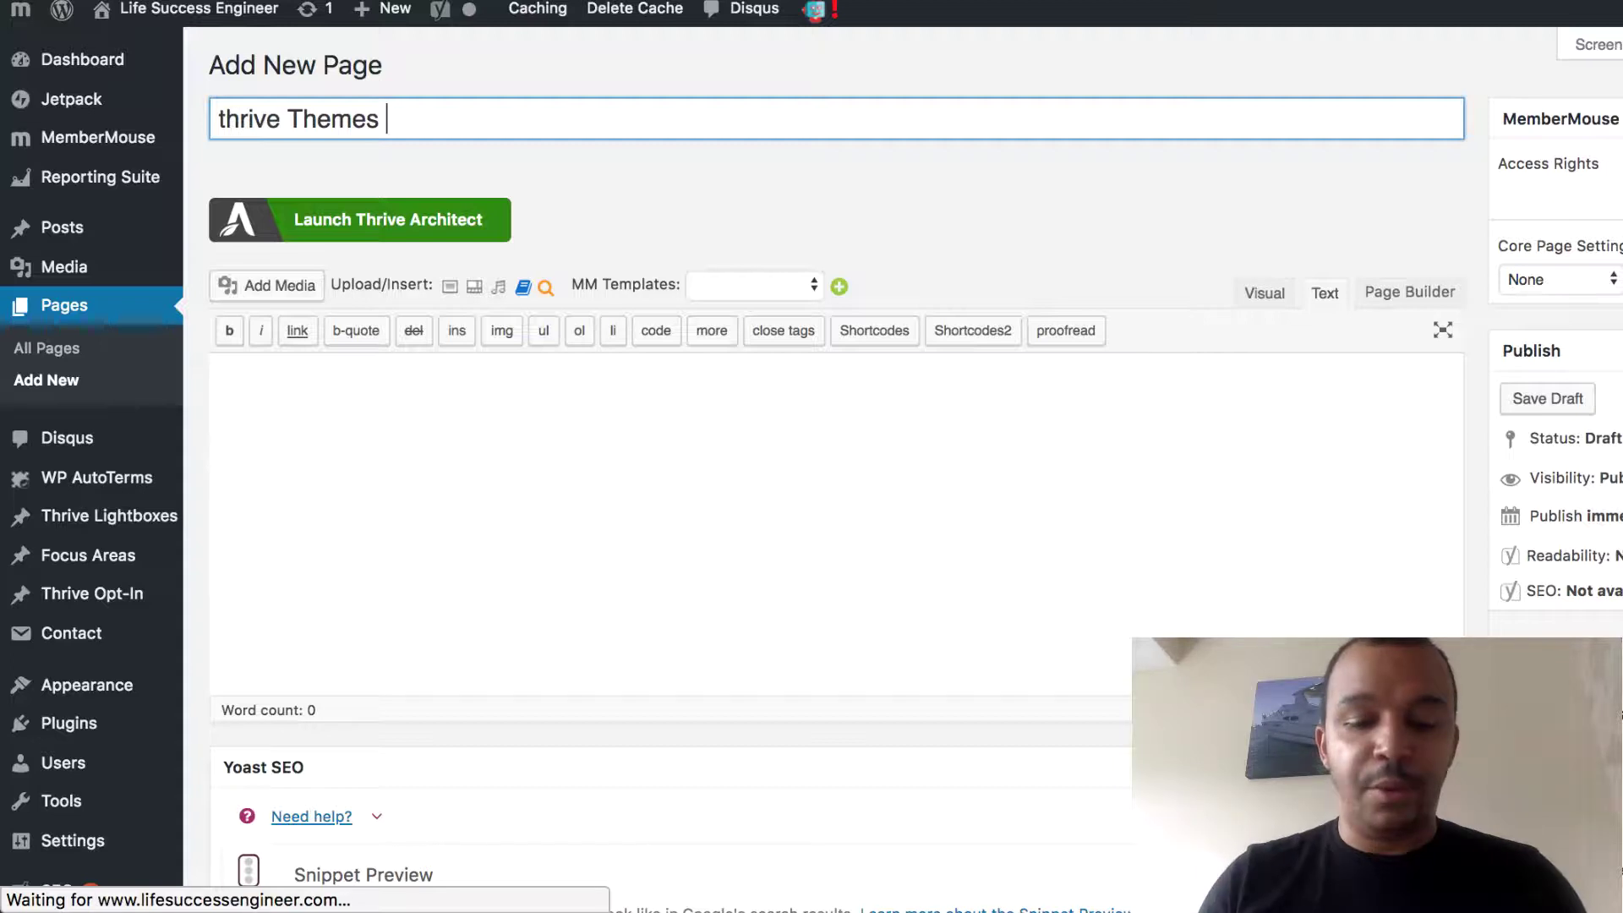
{"action": "type", "text": "Tutorials"}
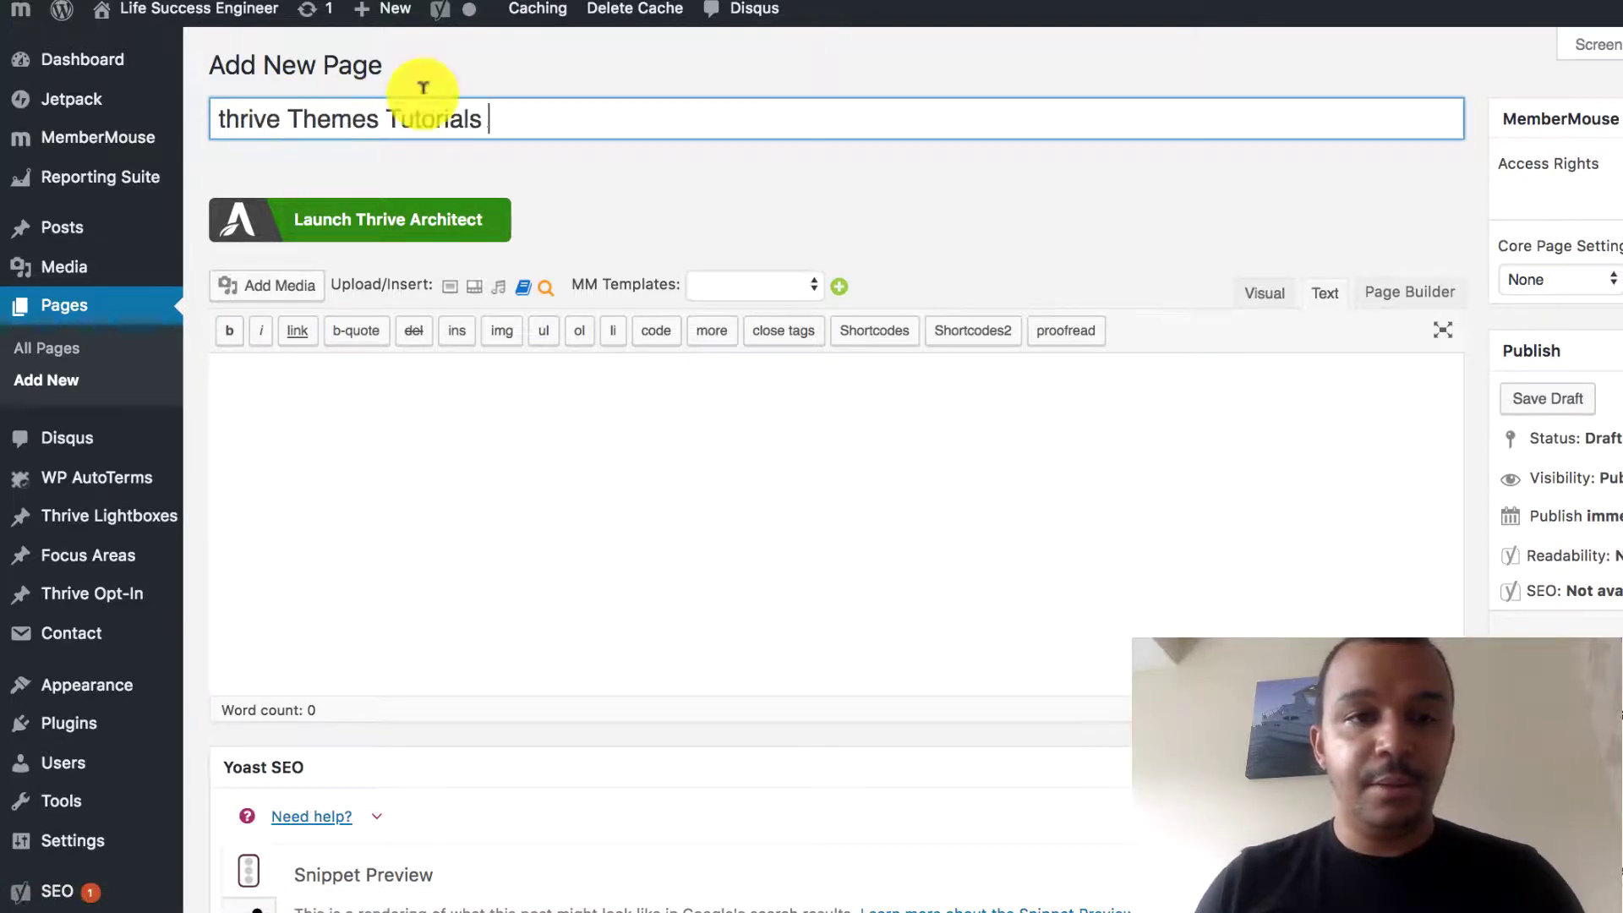
{"action": "left_click", "coordinate": [228, 115]}
{"action": "key", "text": "BackSpace"}
{"action": "type", "text": "T"}
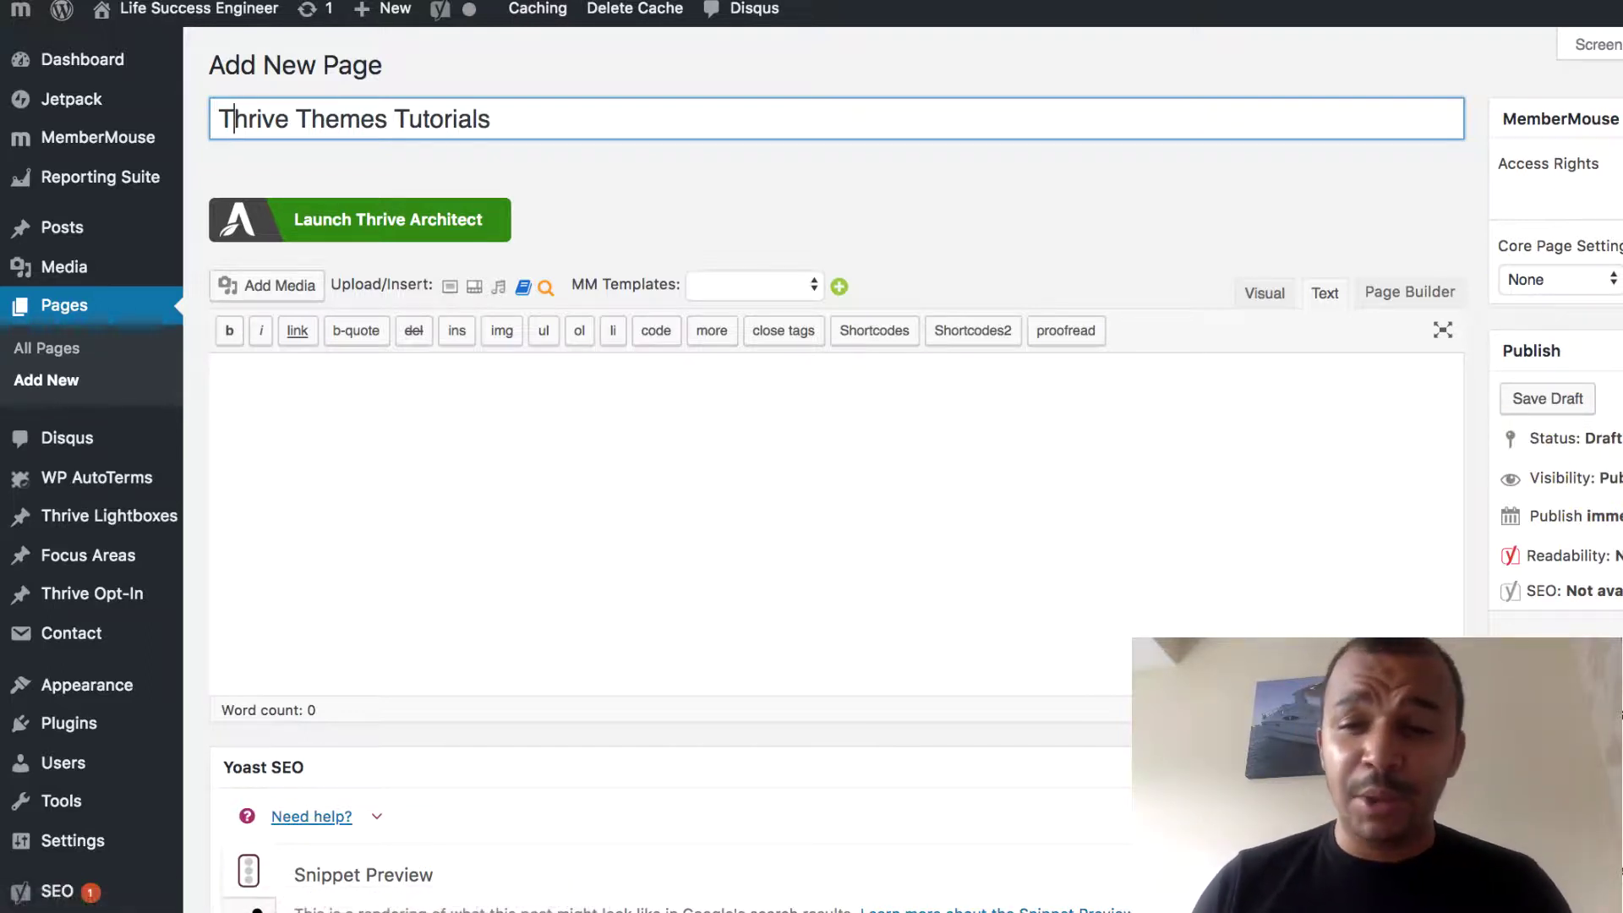
{"action": "scroll", "coordinate": [837, 473], "scroll_direction": "down", "scroll_amount": 5}
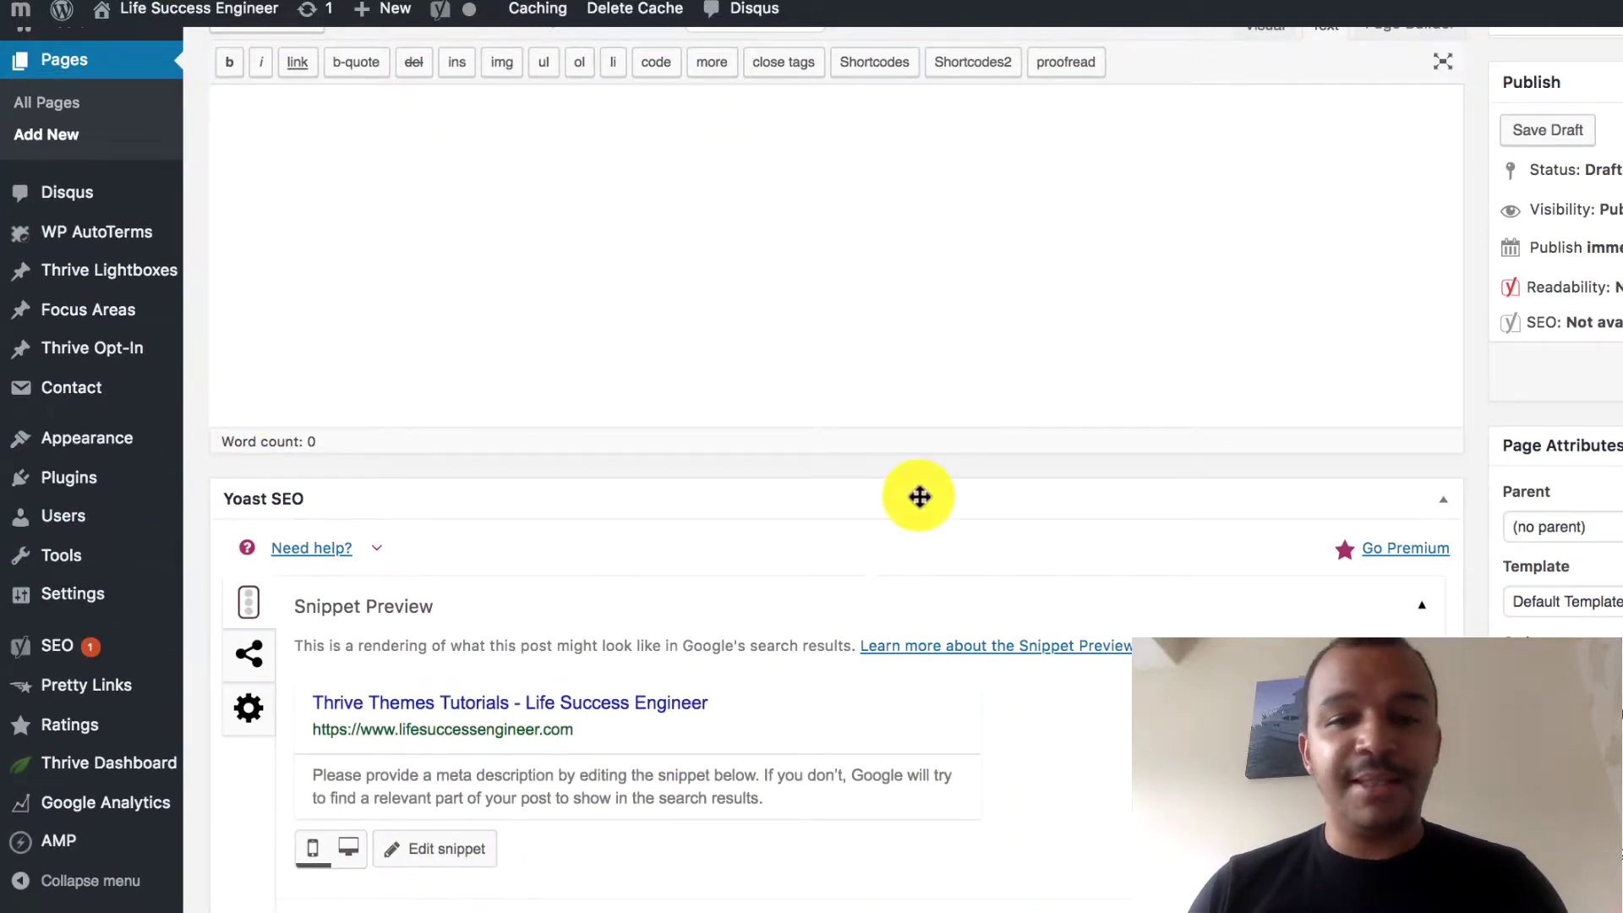
{"action": "scroll", "coordinate": [919, 496], "scroll_direction": "up", "scroll_amount": 5}
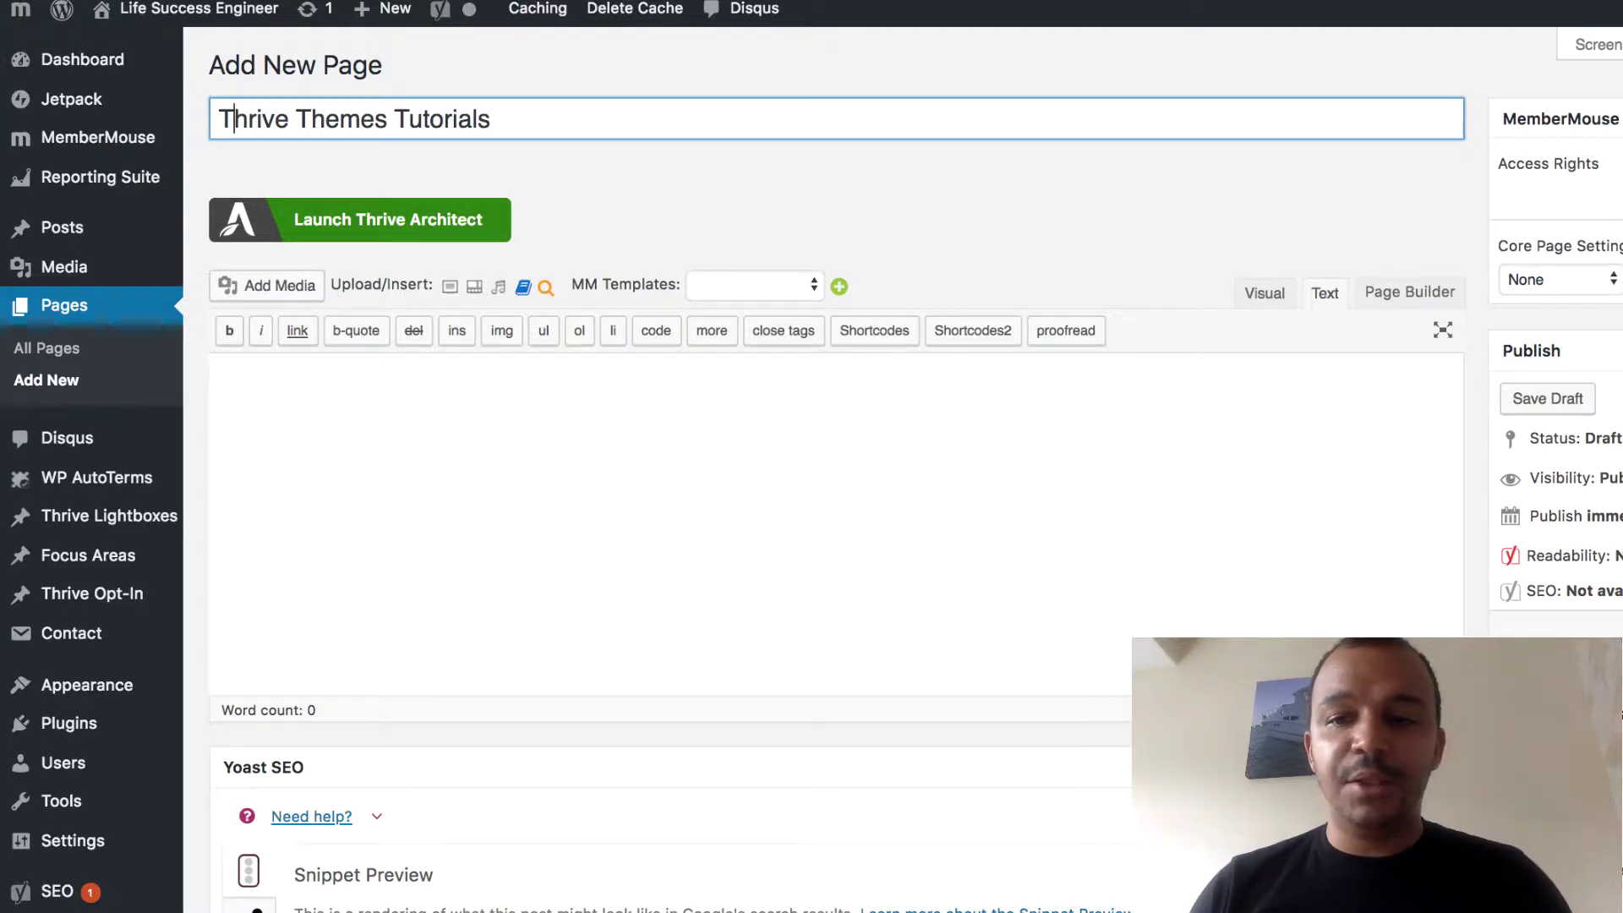
{"action": "key", "text": "Return"}
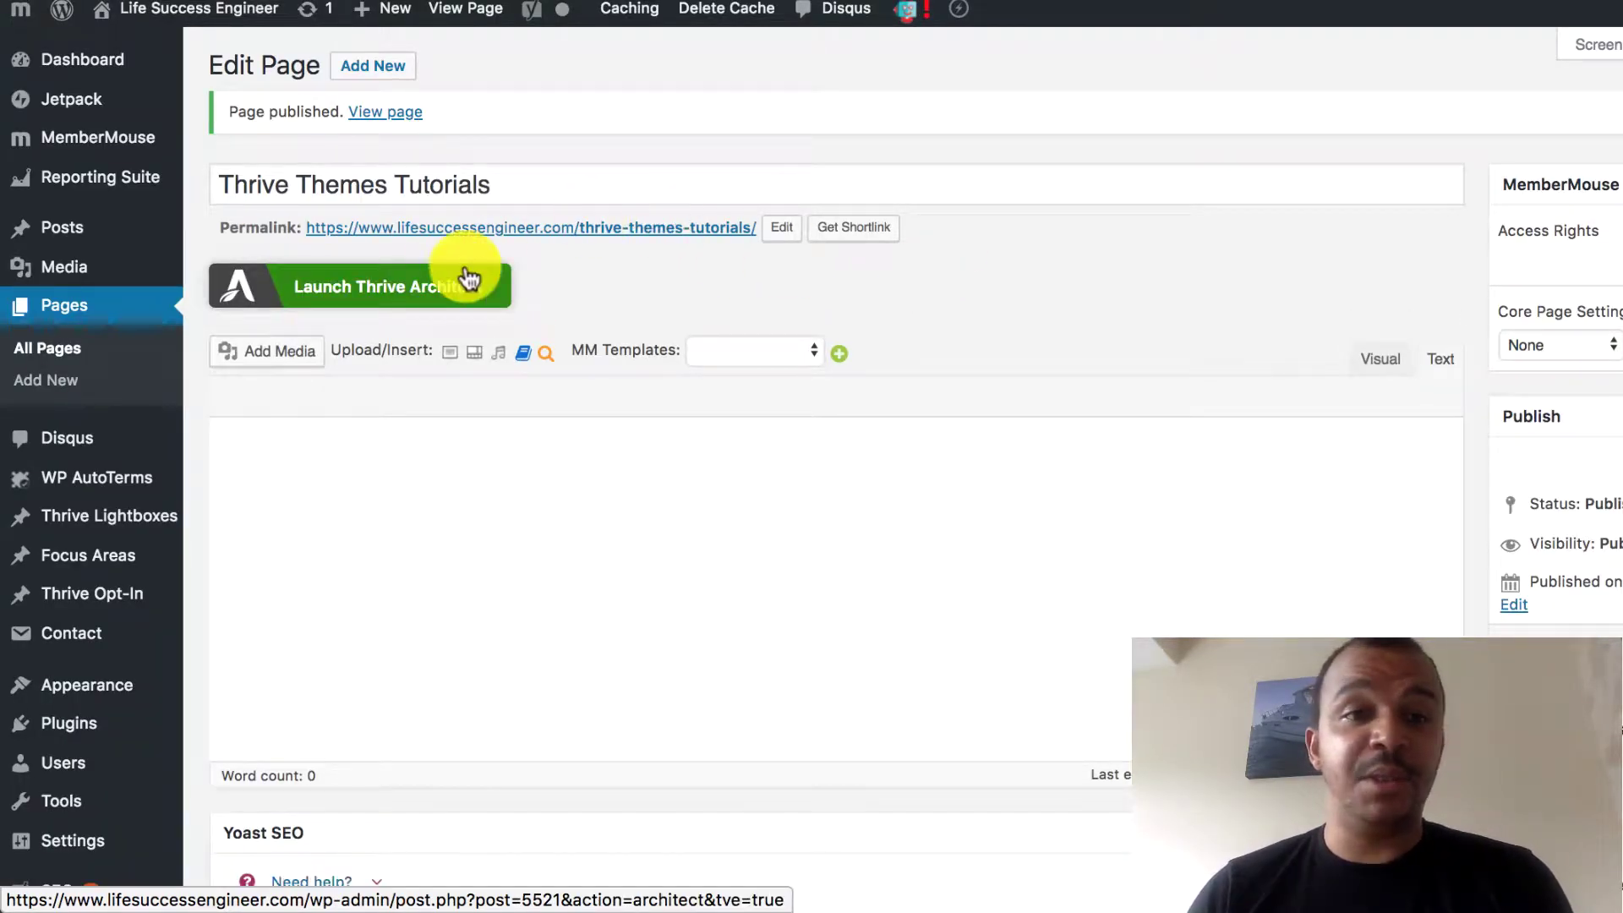
Step: Launch Thrive Architect for the published Thrive Themes Tutorials page
{"action": "left_click", "coordinate": [417, 292]}
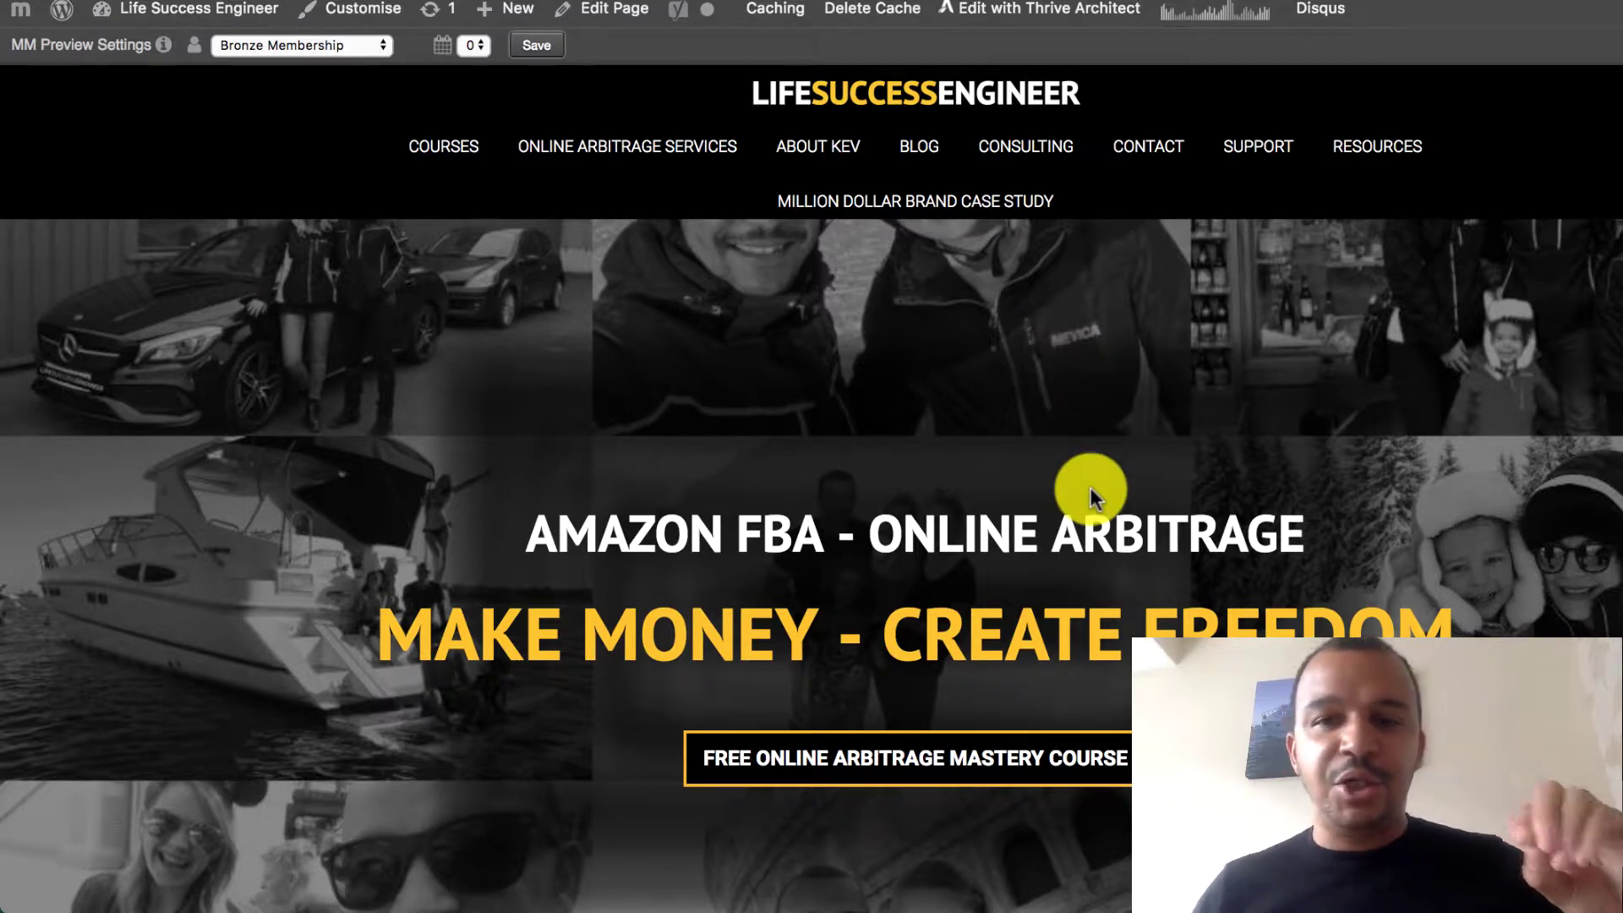
Step: Scroll through the homepage, then open Thrive Themes Tutorials with Edit with Thrive Architect
{"action": "scroll", "coordinate": [1091, 489], "scroll_direction": "down", "scroll_amount": 5}
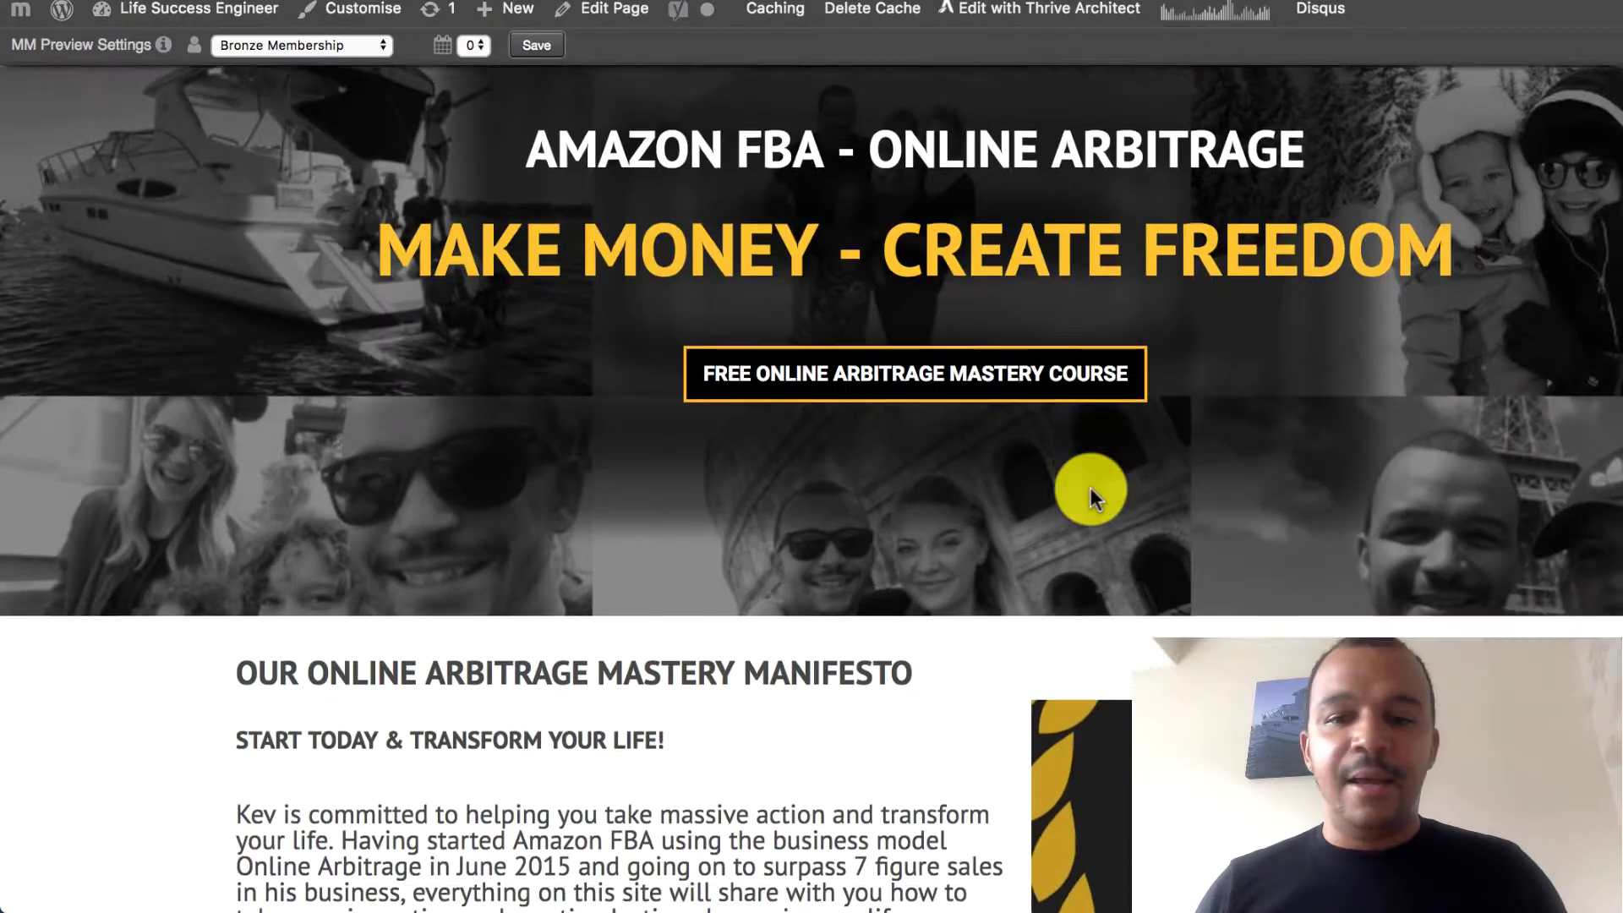
{"action": "scroll", "coordinate": [1091, 489], "scroll_direction": "down", "scroll_amount": 8}
{"action": "scroll", "coordinate": [1091, 489], "scroll_direction": "down", "scroll_amount": 7}
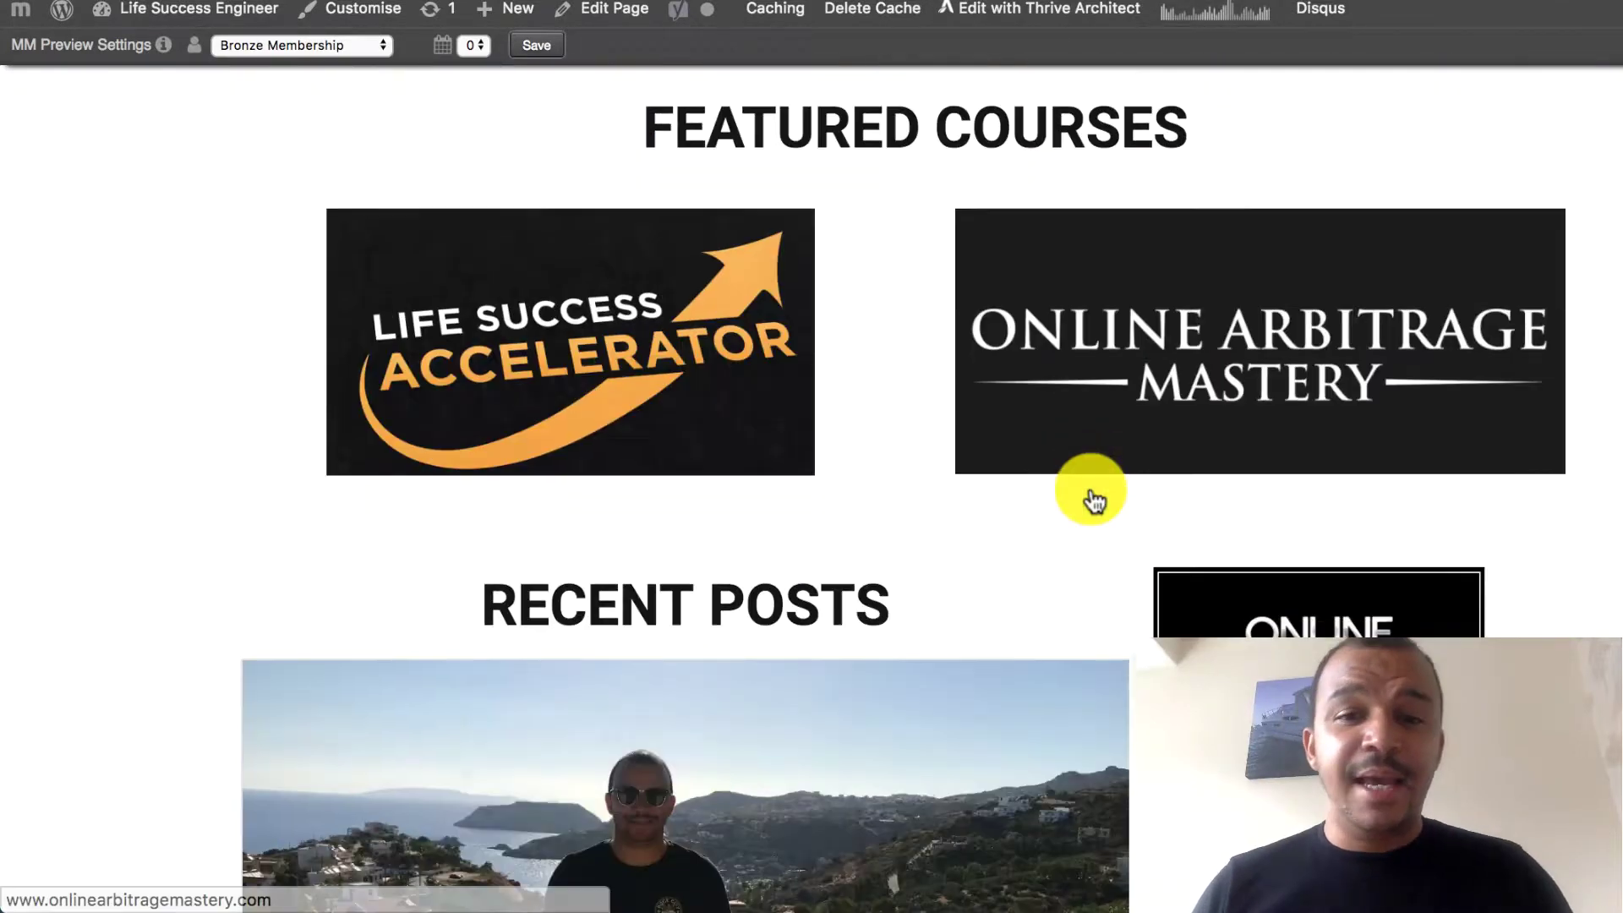
{"action": "scroll", "coordinate": [1091, 490], "scroll_direction": "down", "scroll_amount": 4}
{"action": "scroll", "coordinate": [1091, 490], "scroll_direction": "up", "scroll_amount": 2}
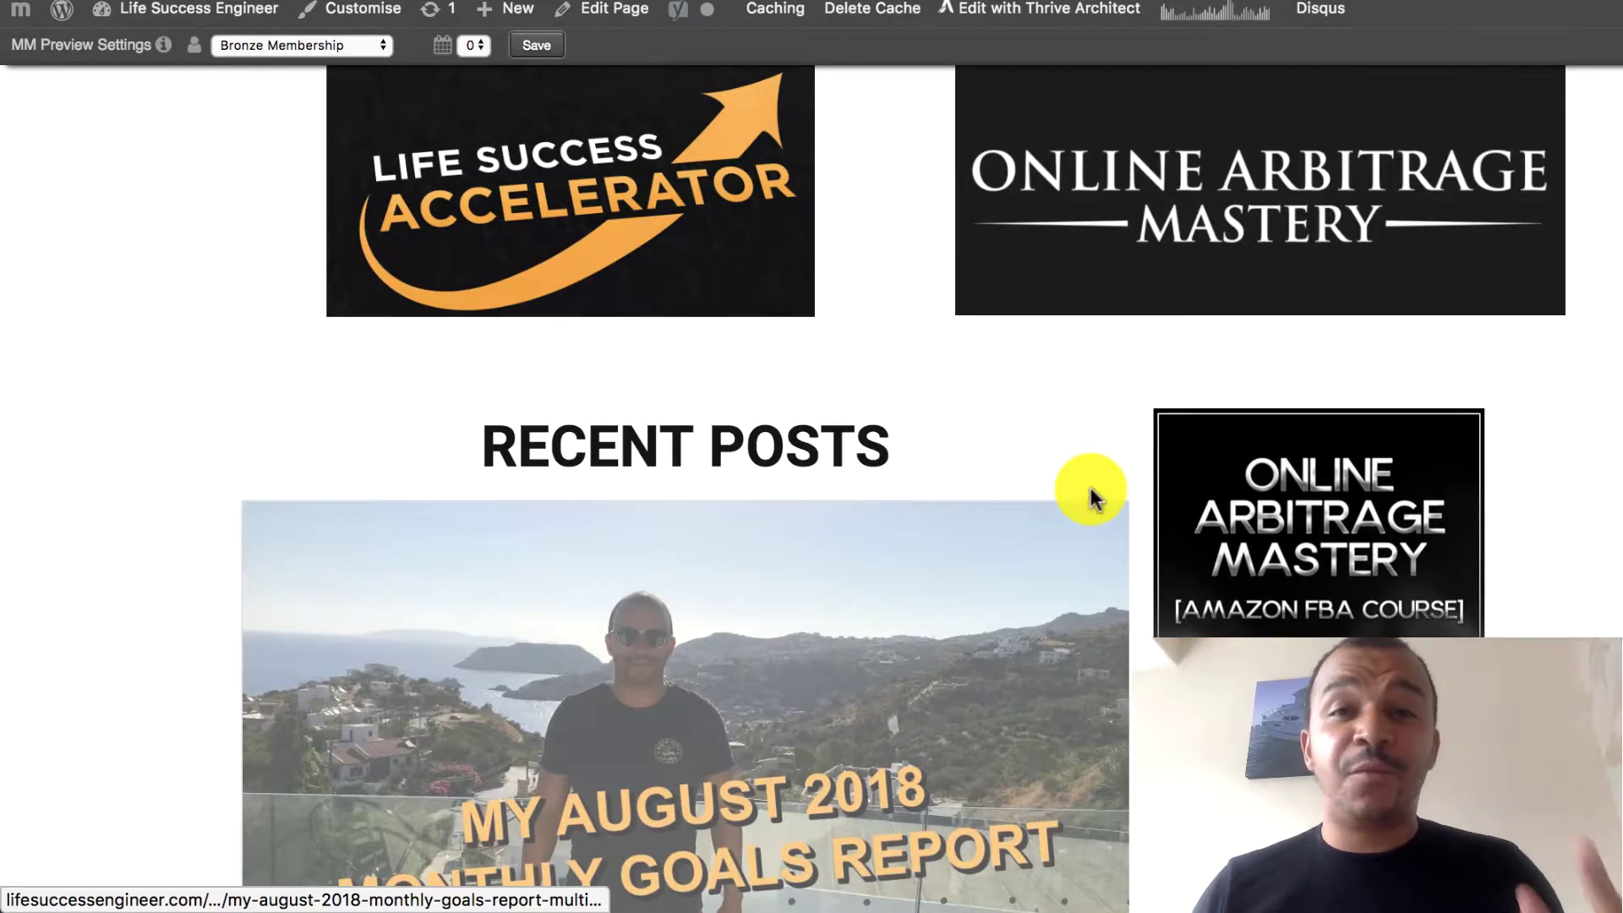
{"action": "scroll", "coordinate": [1091, 495], "scroll_direction": "up", "scroll_amount": 3}
{"action": "scroll", "coordinate": [1095, 500], "scroll_direction": "up", "scroll_amount": 14}
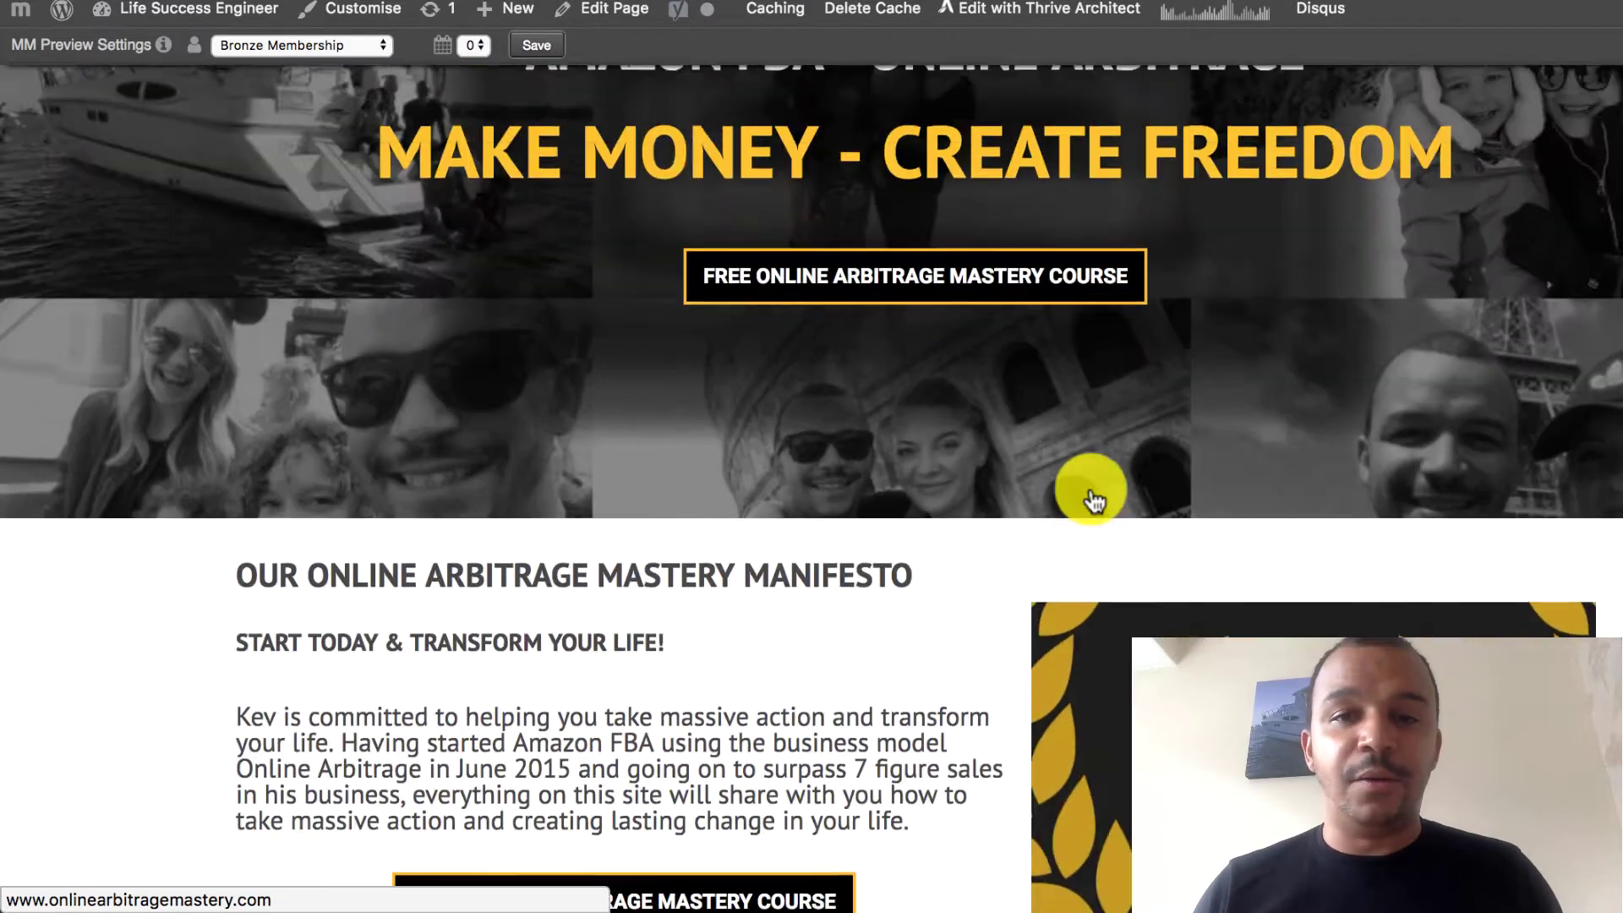
{"action": "scroll", "coordinate": [1090, 484], "scroll_direction": "up", "scroll_amount": 2}
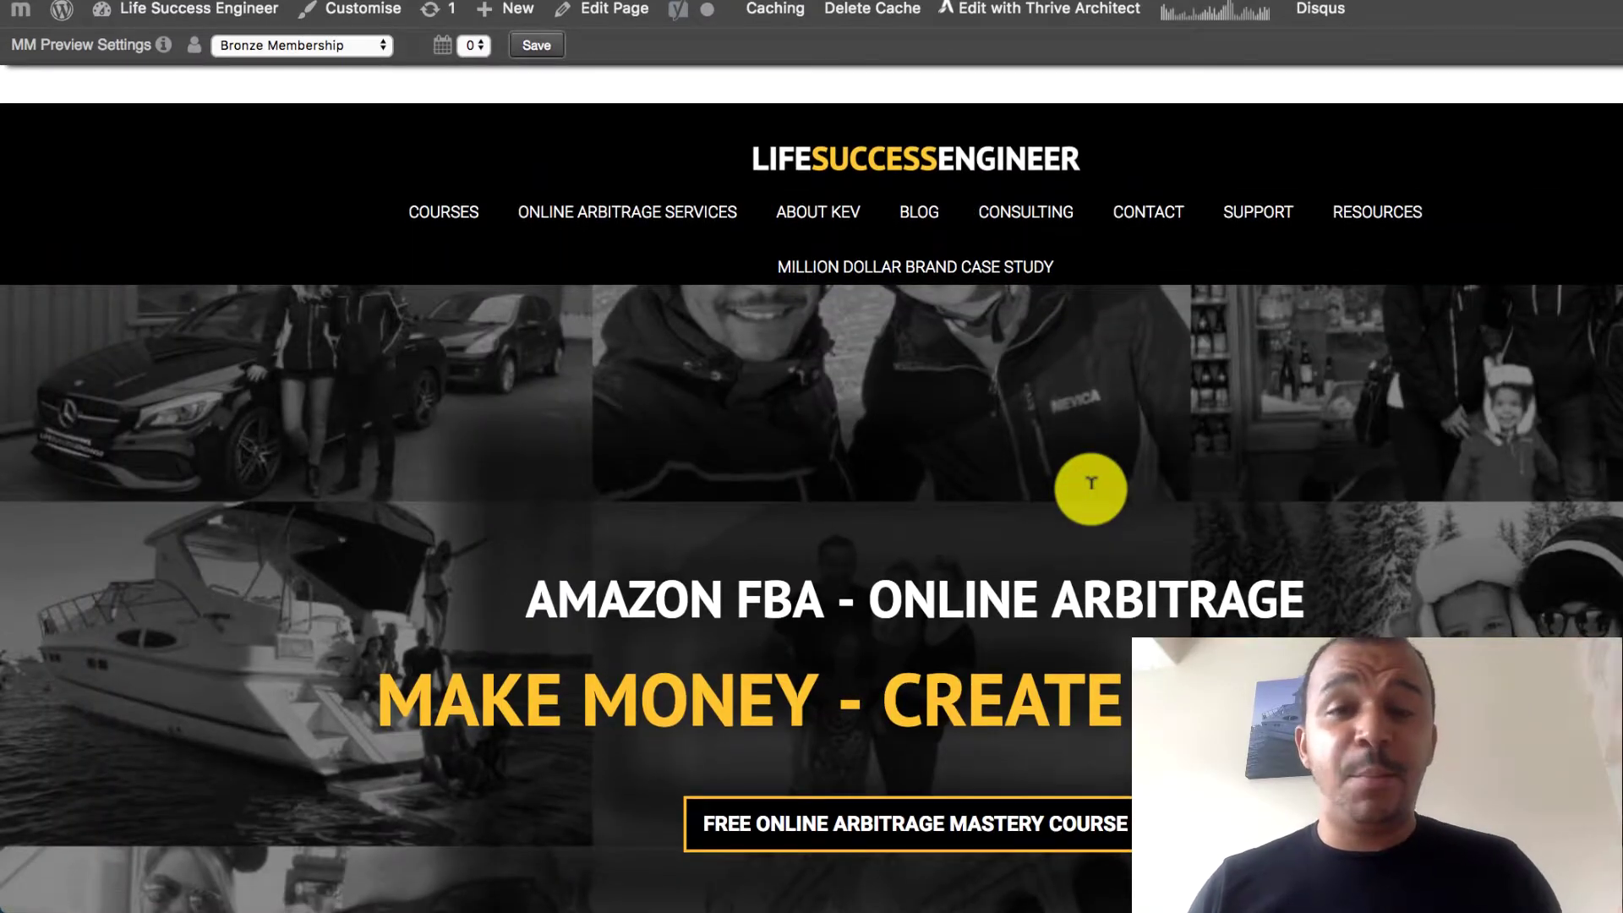
{"action": "scroll", "coordinate": [1090, 483], "scroll_direction": "down", "scroll_amount": 1}
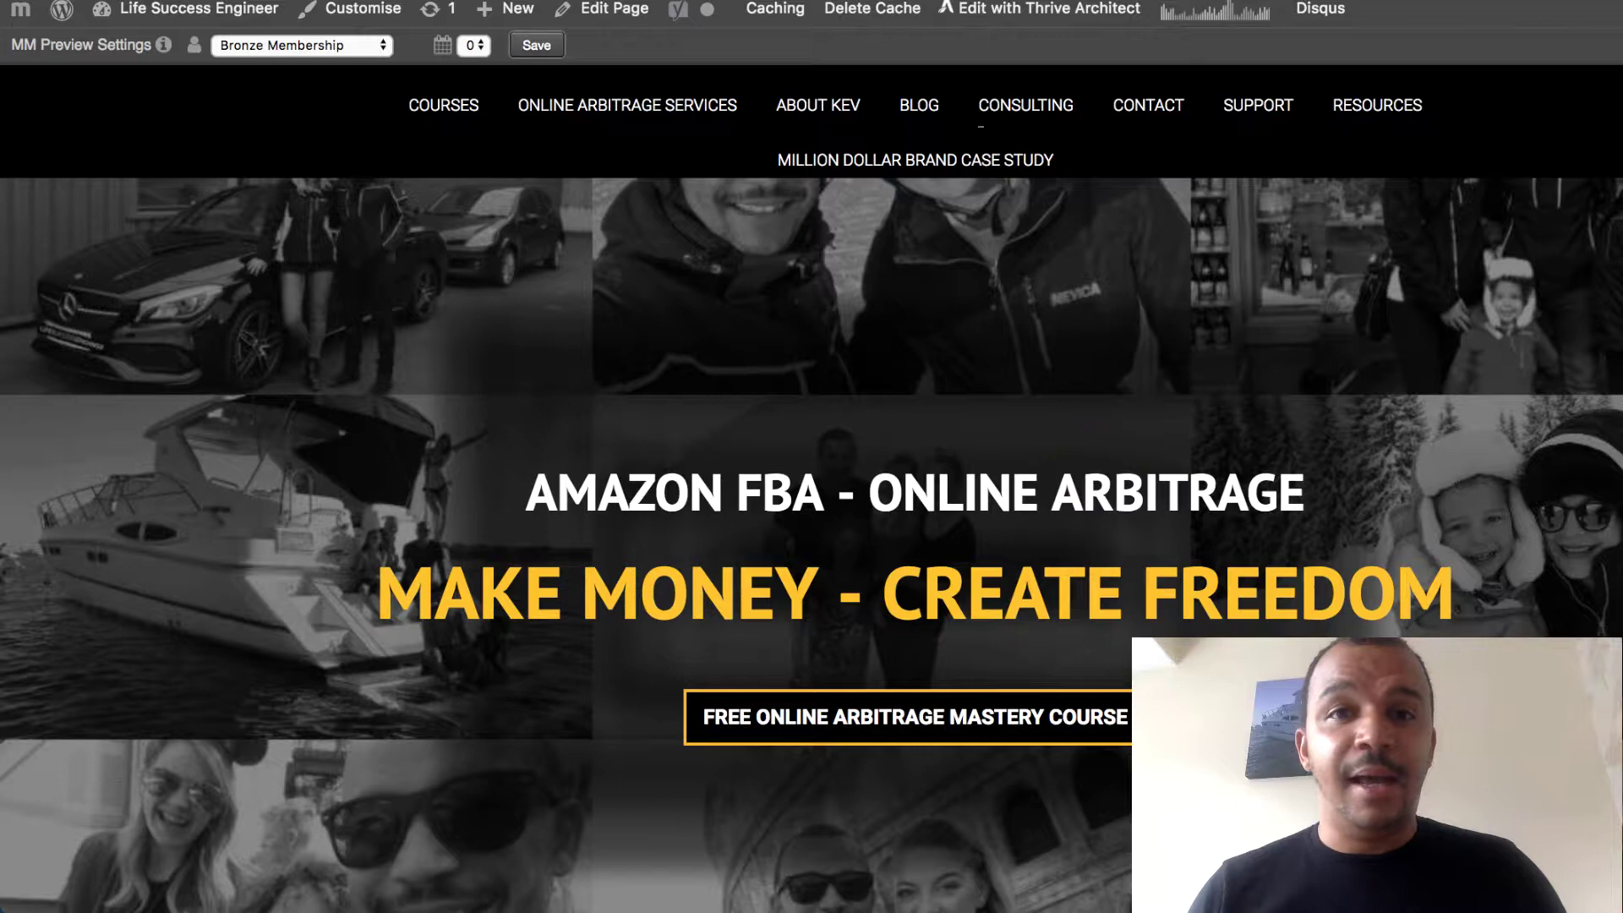
{"action": "left_click", "coordinate": [1040, 8]}
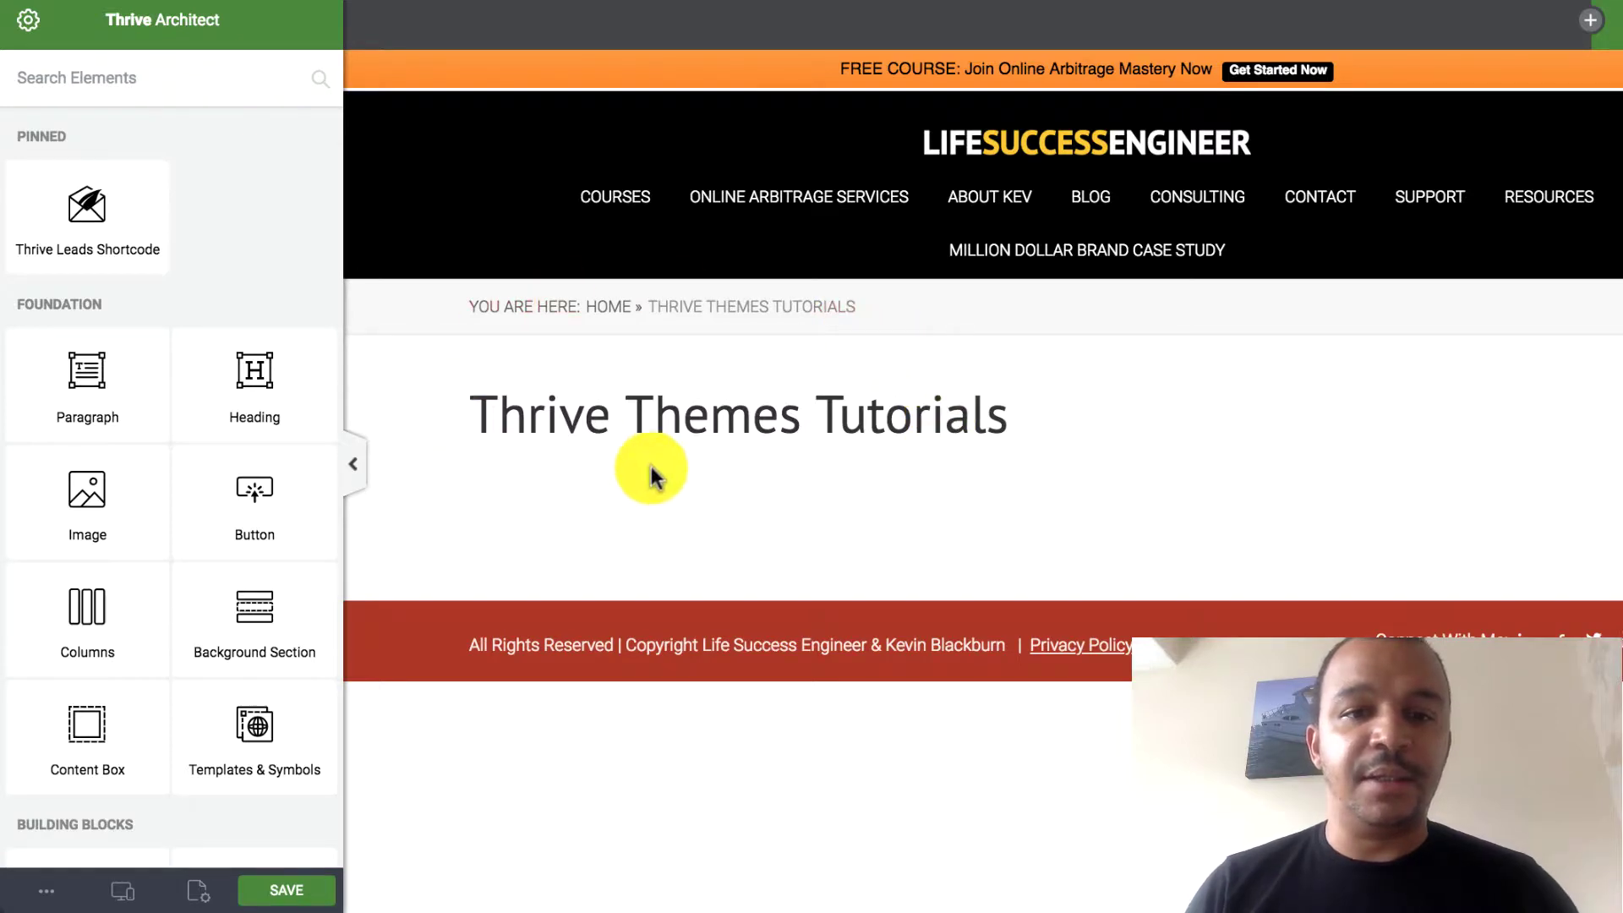
{"action": "left_click_drag", "start_coordinate": [1027, 411], "coordinate": [486, 410]}
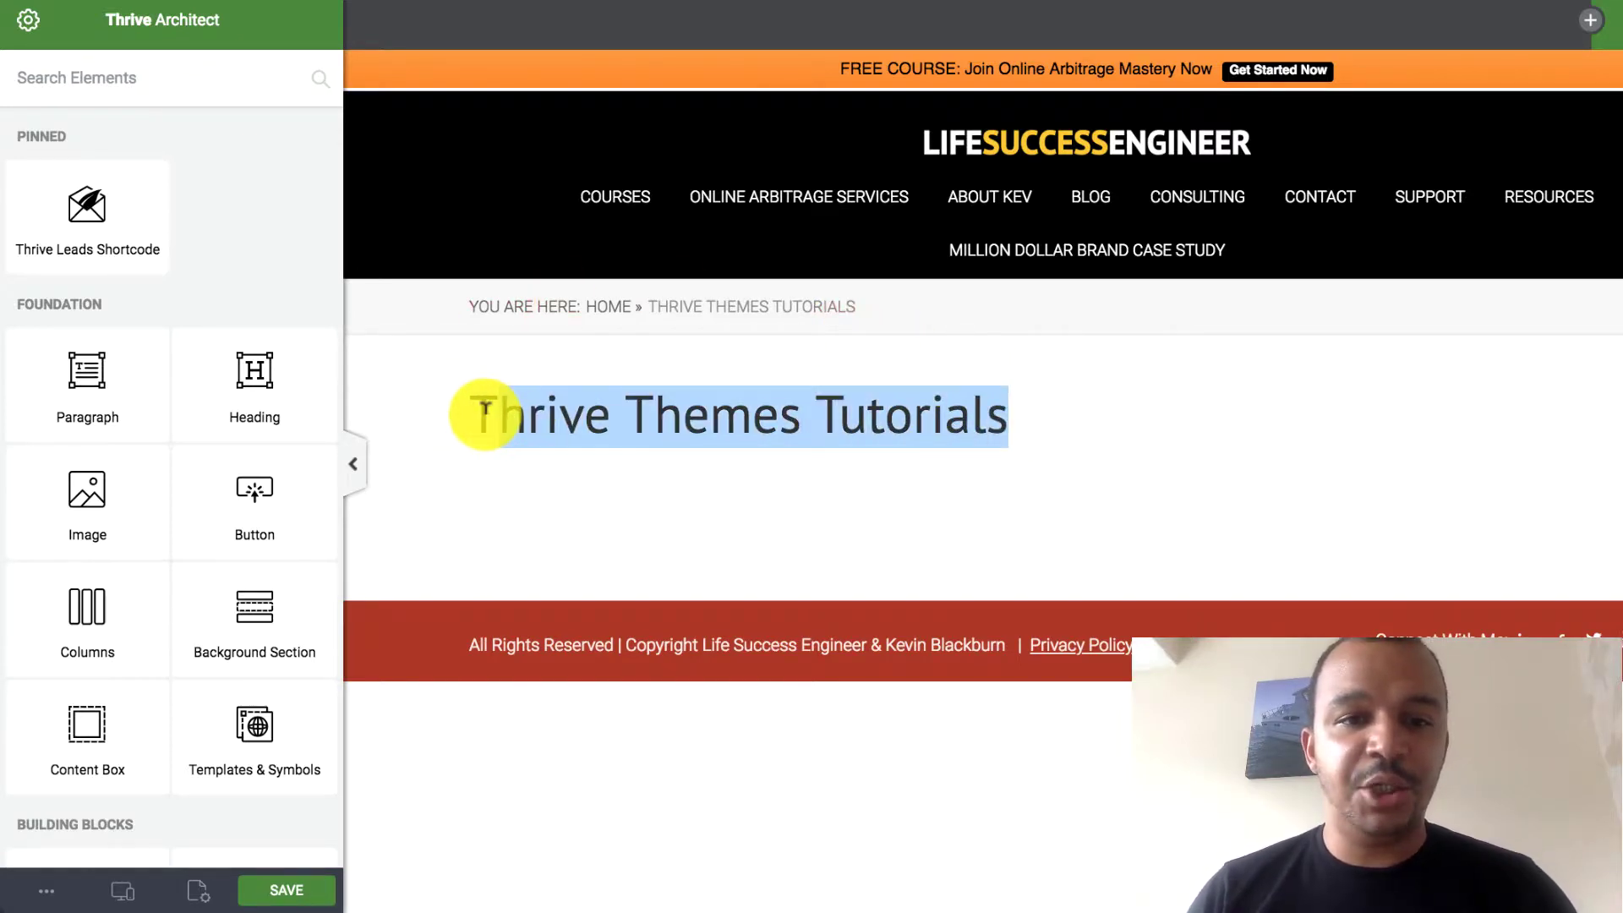
{"action": "left_click", "coordinate": [833, 2]}
{"action": "scroll", "coordinate": [818, 596], "scroll_direction": "down", "scroll_amount": 20}
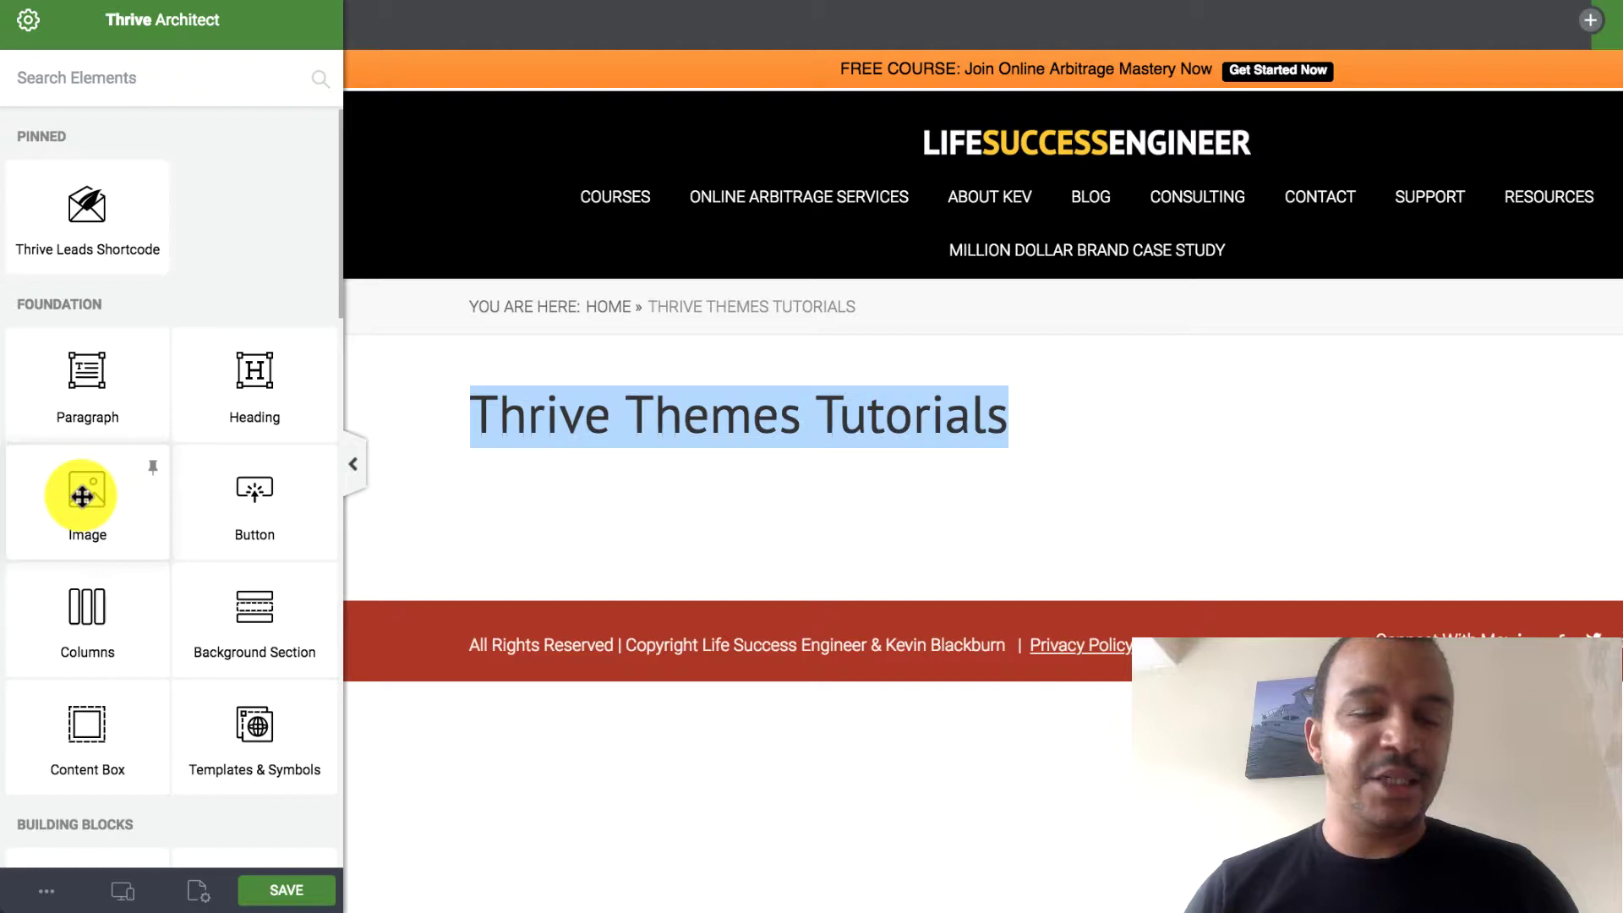
Step: Insert the green 'Conversion Focused WordPress Themes & Plugins' screenshot as an image below the title
{"action": "left_click_drag", "start_coordinate": [82, 496], "coordinate": [1032, 462]}
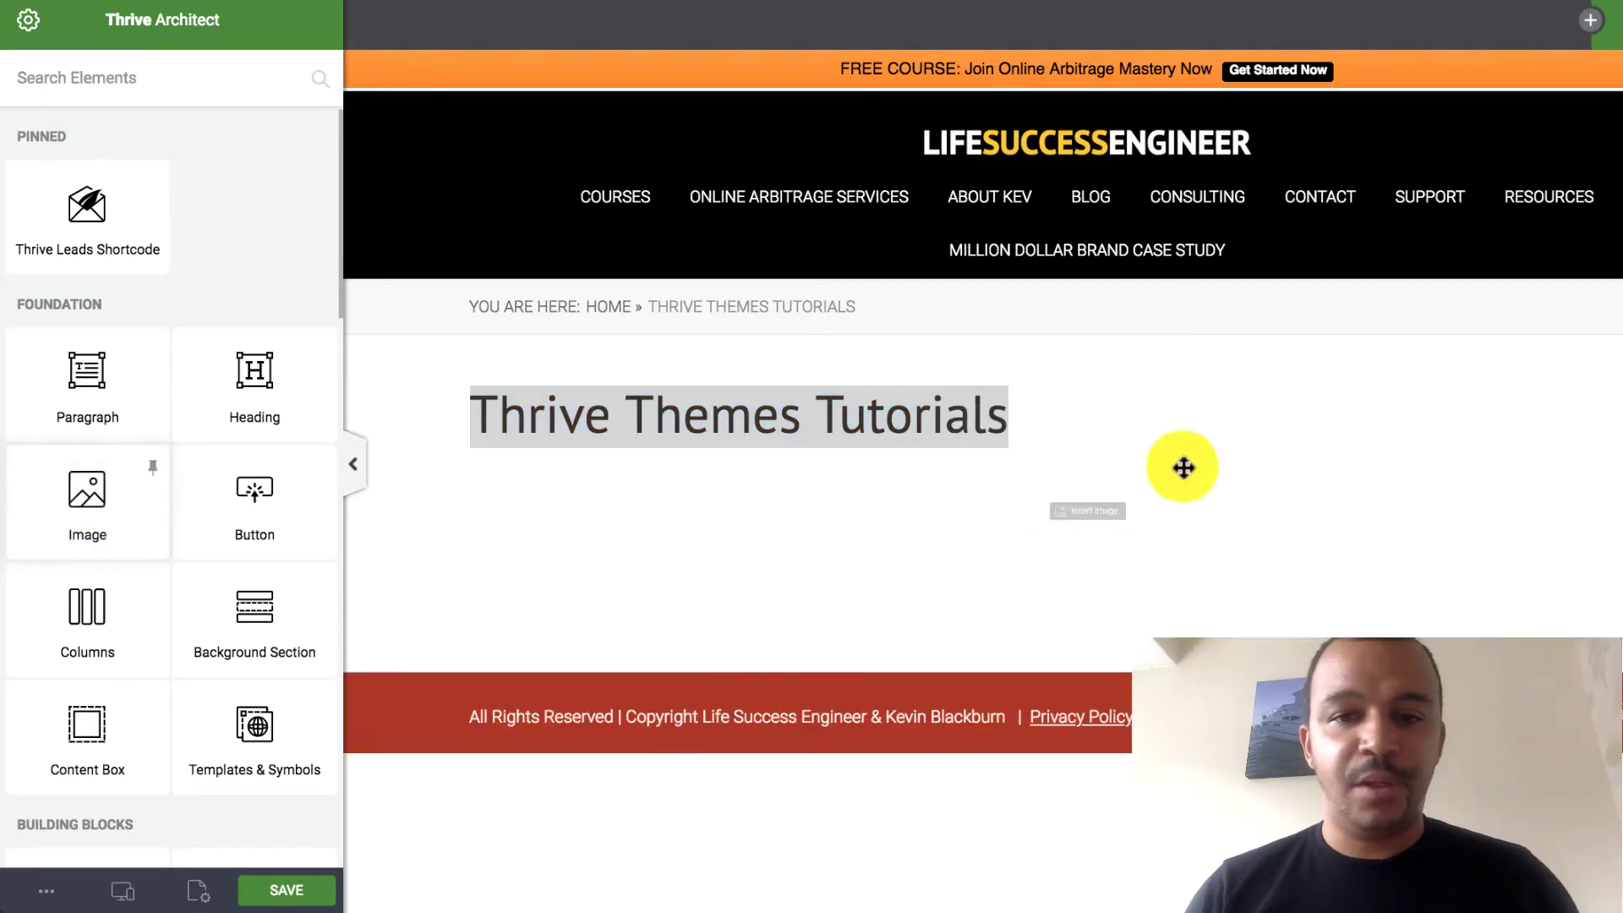
{"action": "left_click", "coordinate": [1073, 514]}
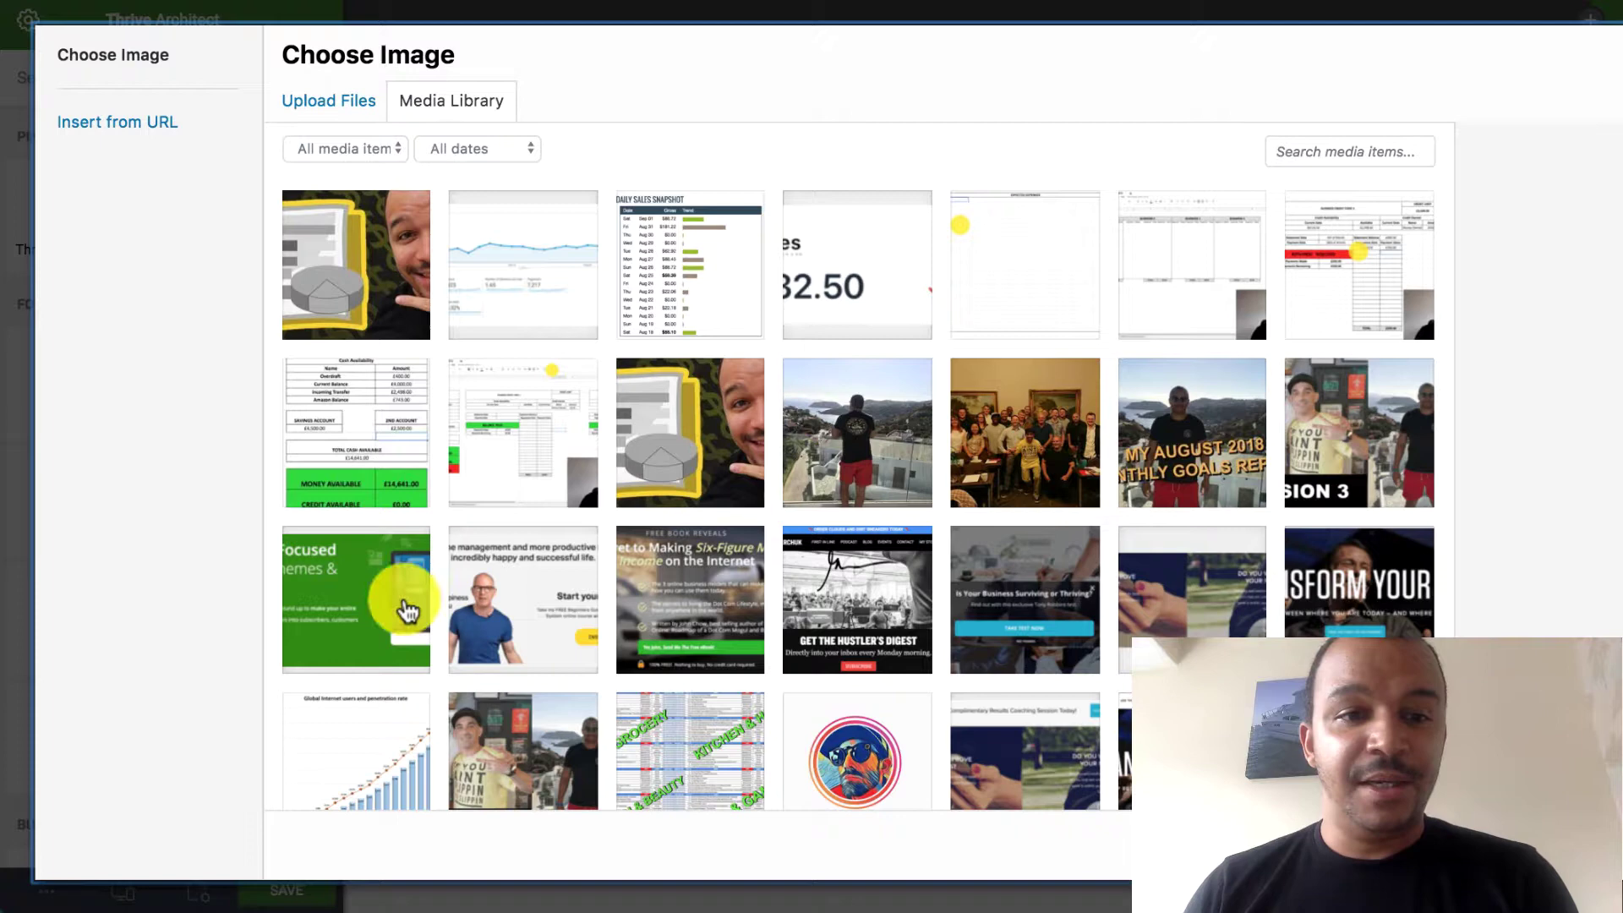
{"action": "left_click", "coordinate": [373, 598]}
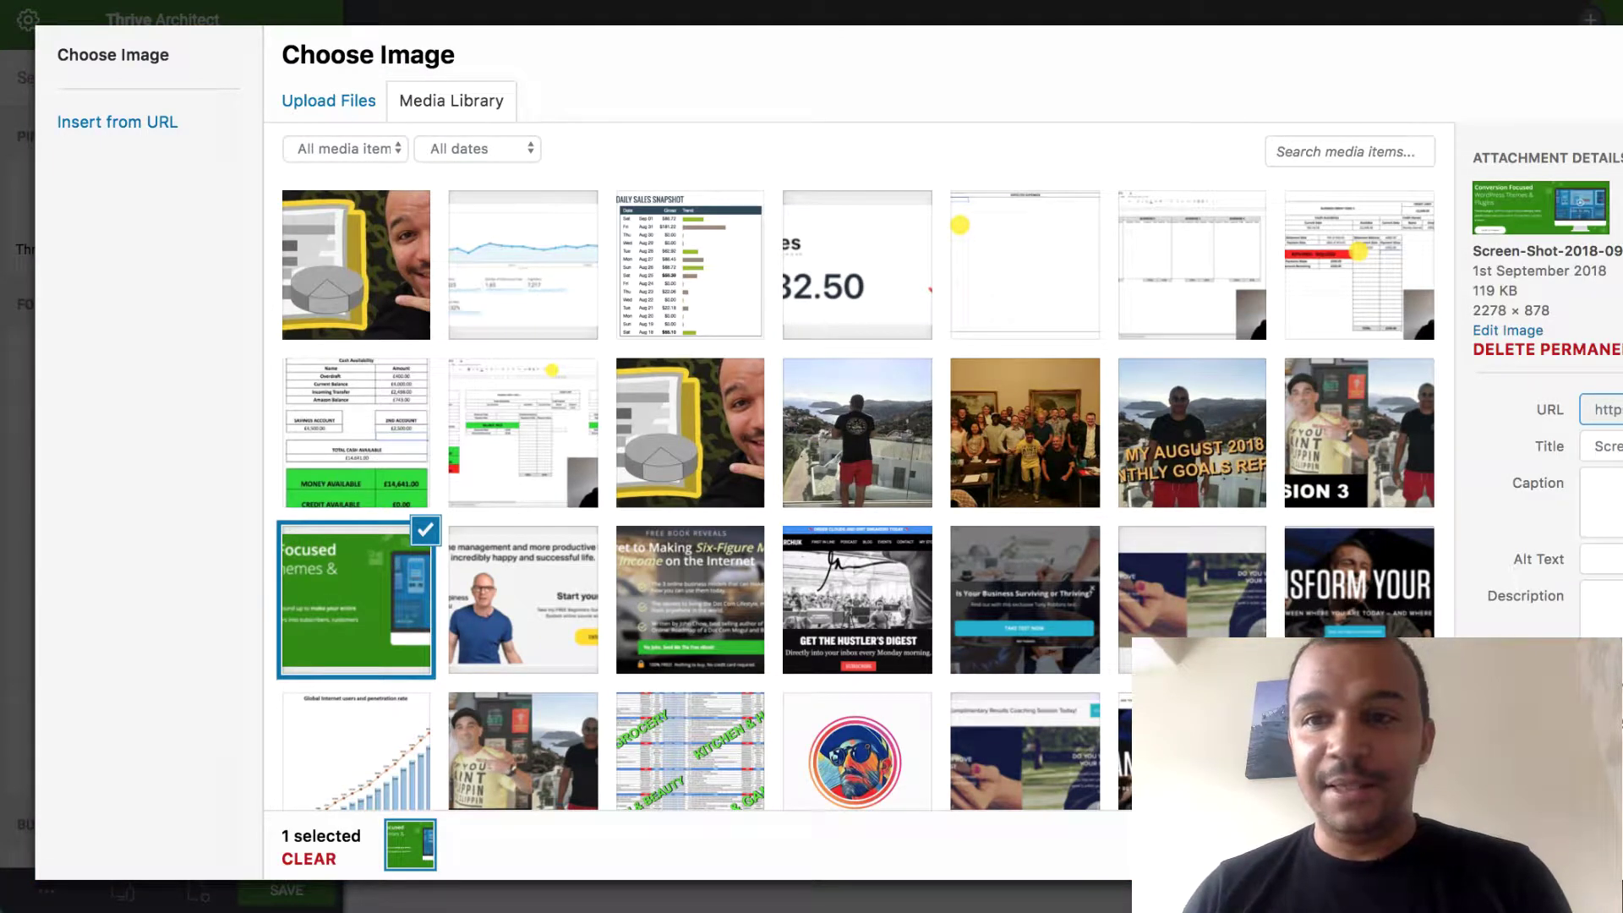
{"action": "left_click", "coordinate": [1547, 858]}
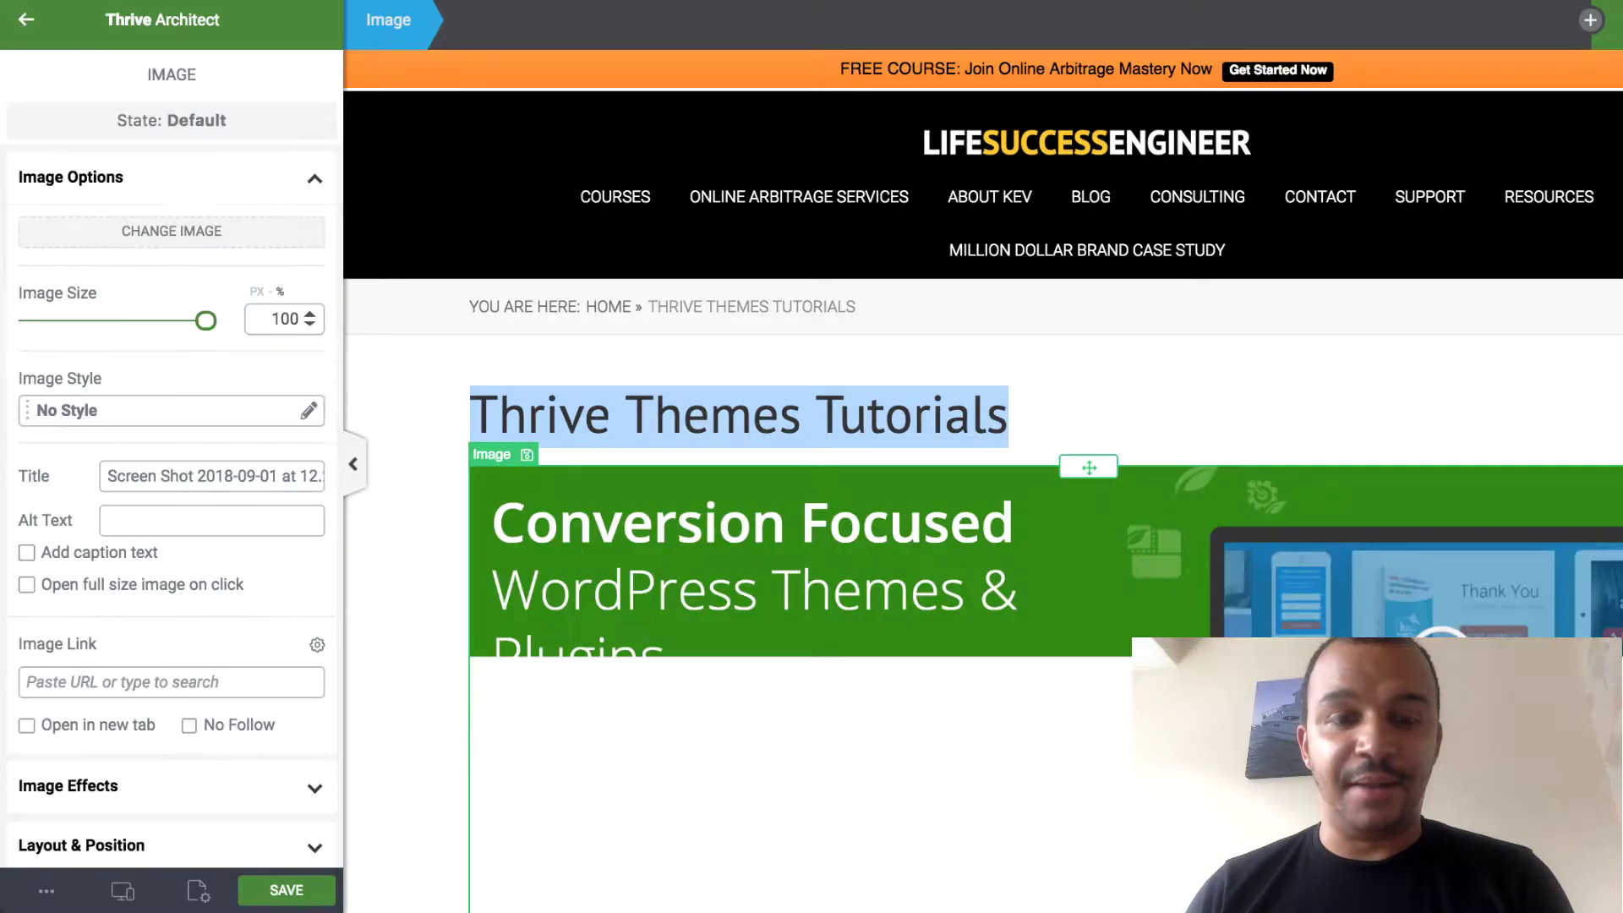
{"action": "scroll", "coordinate": [1187, 608], "scroll_direction": "down", "scroll_amount": 3}
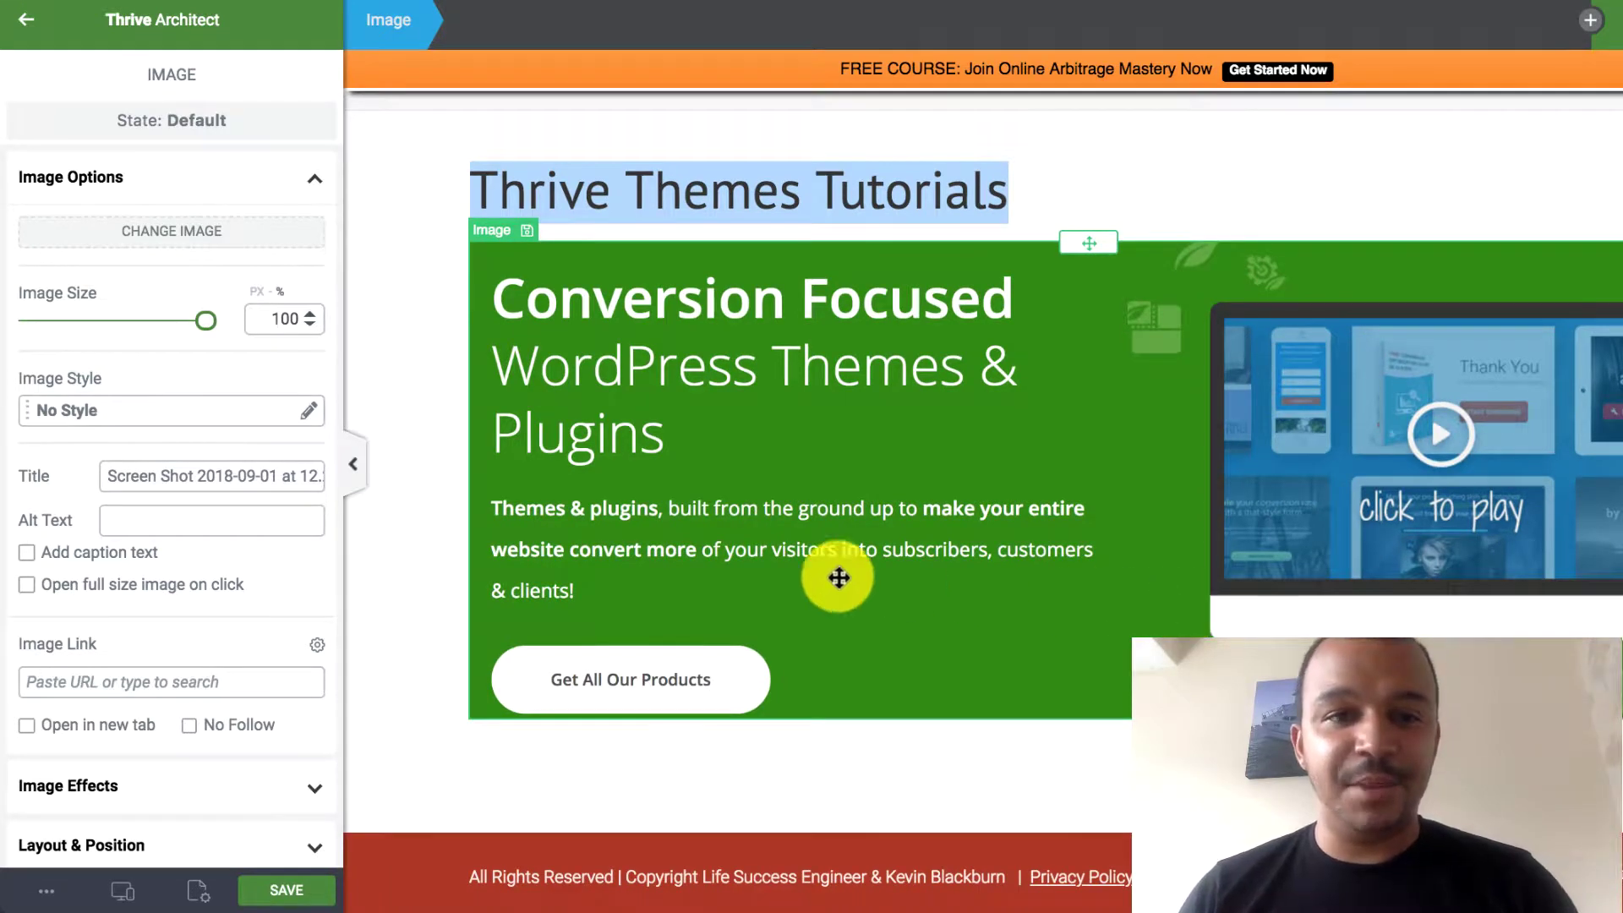
Step: Add a heading above the banner reading 'THE ULTIMATE GUIDE TO THRIVE THEMES'
{"action": "left_click", "coordinate": [26, 20]}
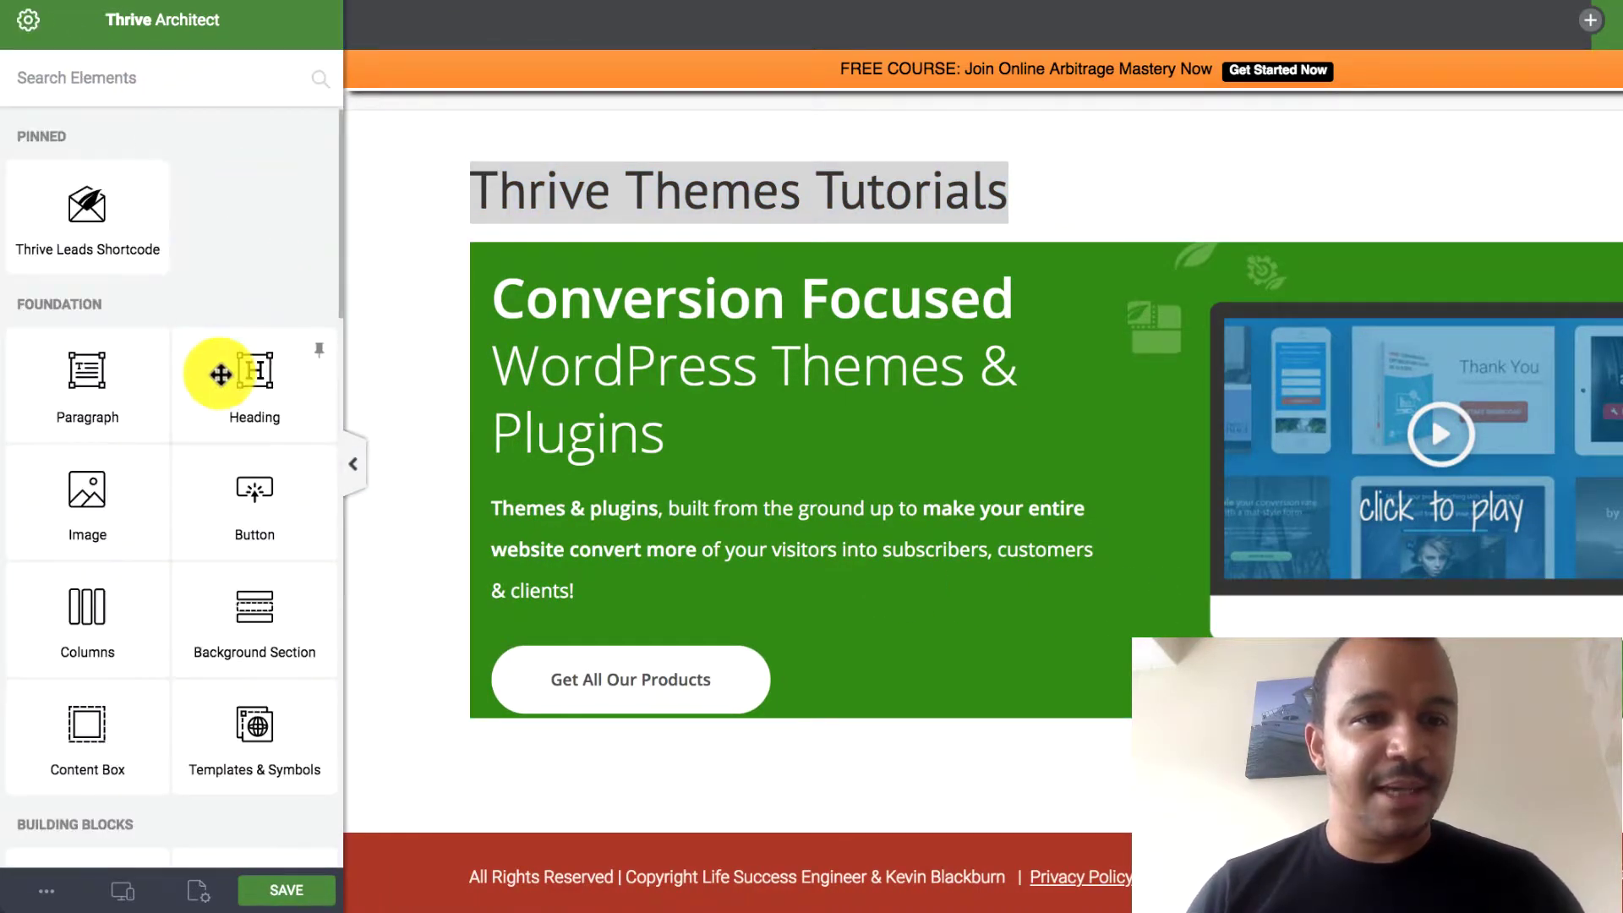
{"action": "left_click_drag", "start_coordinate": [228, 370], "coordinate": [1028, 297]}
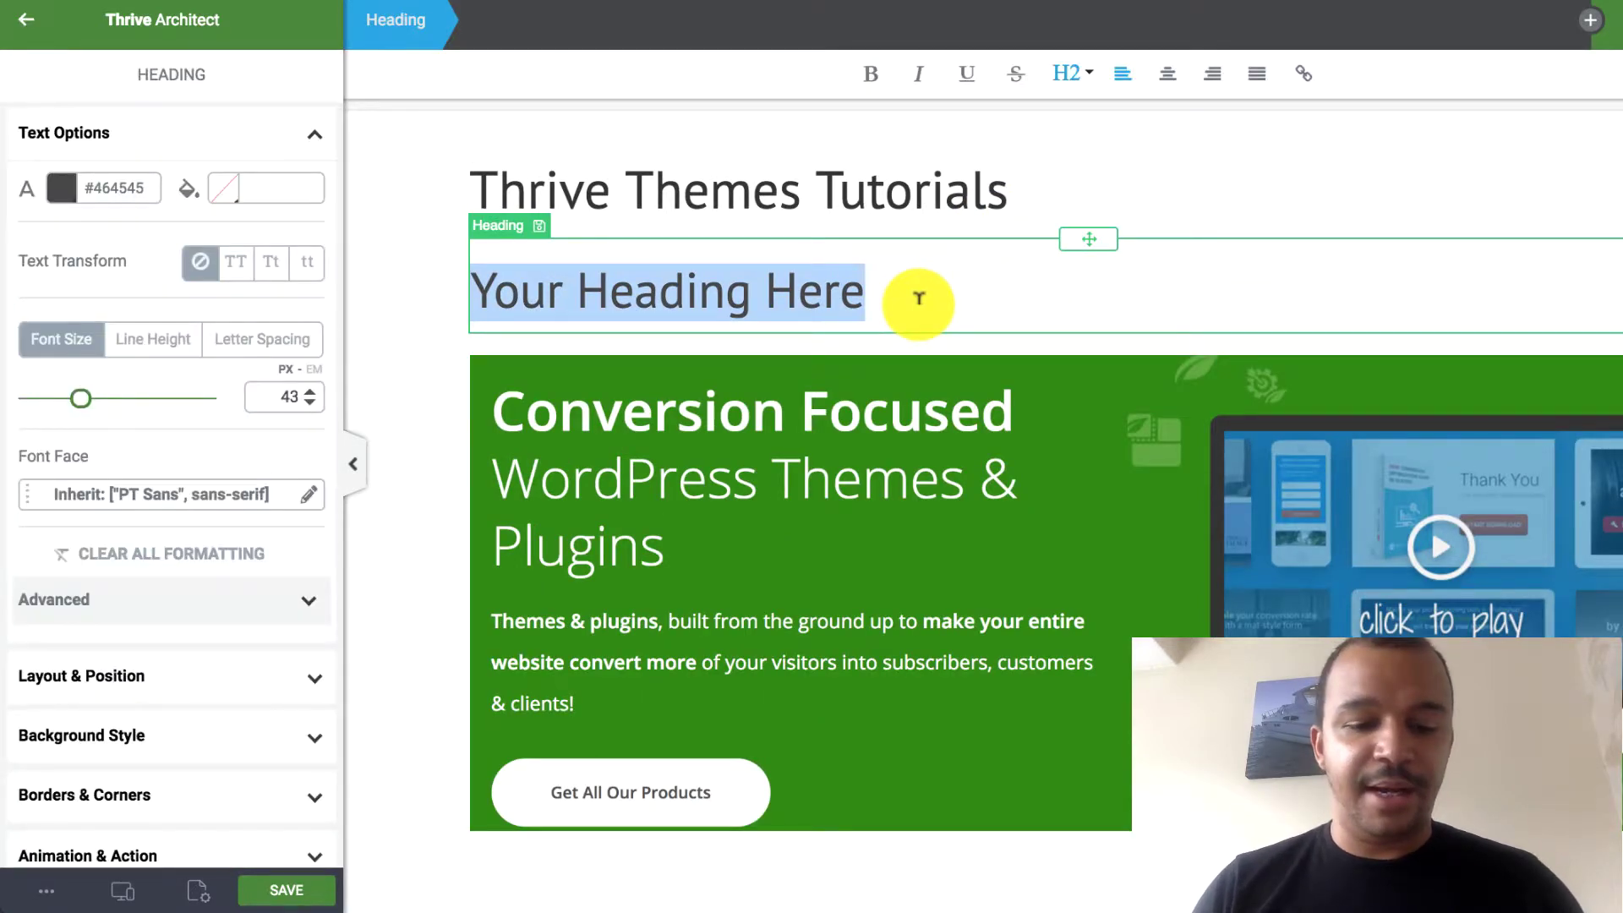
{"action": "type", "text": "THE "}
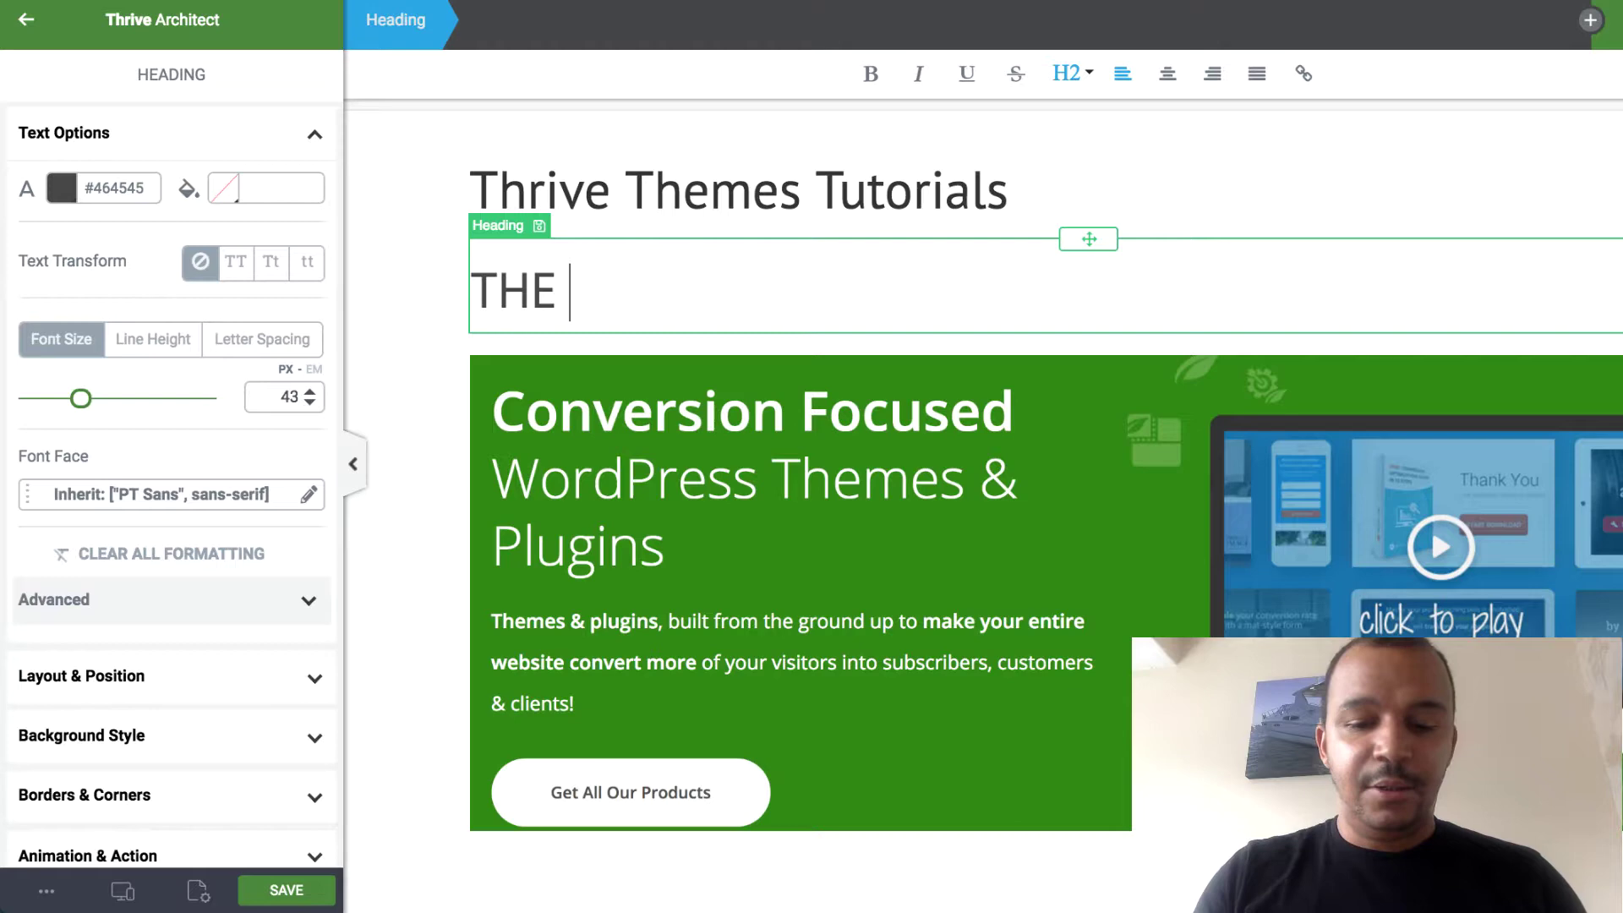
{"action": "type", "text": "ULTIMATE"}
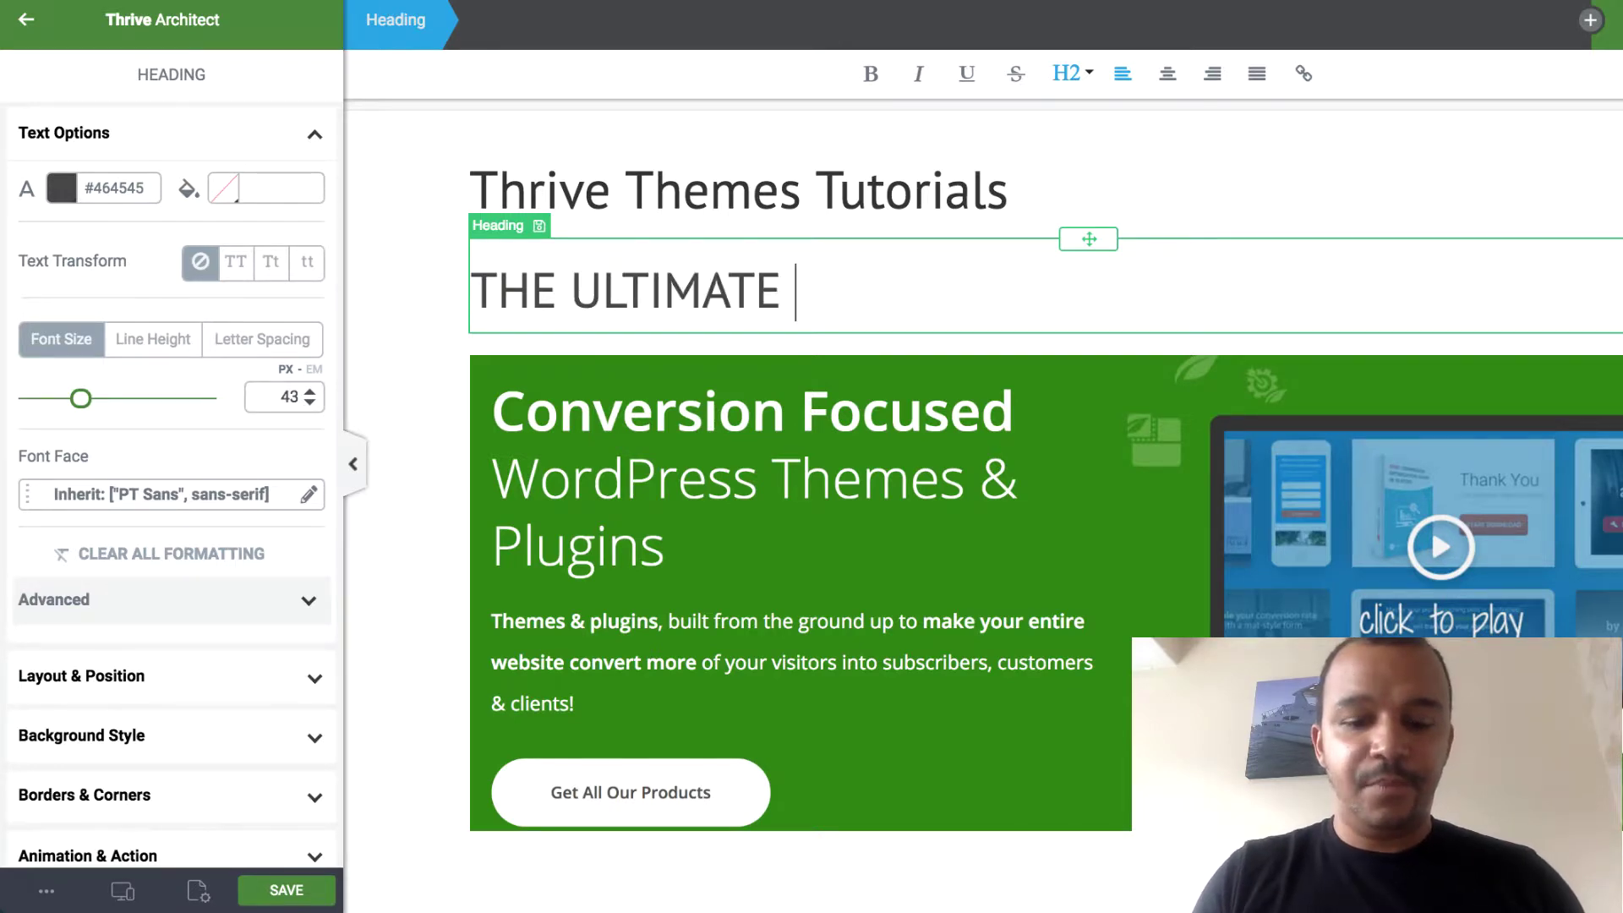
{"action": "type", "text": " GUIDE TO THRIVE"}
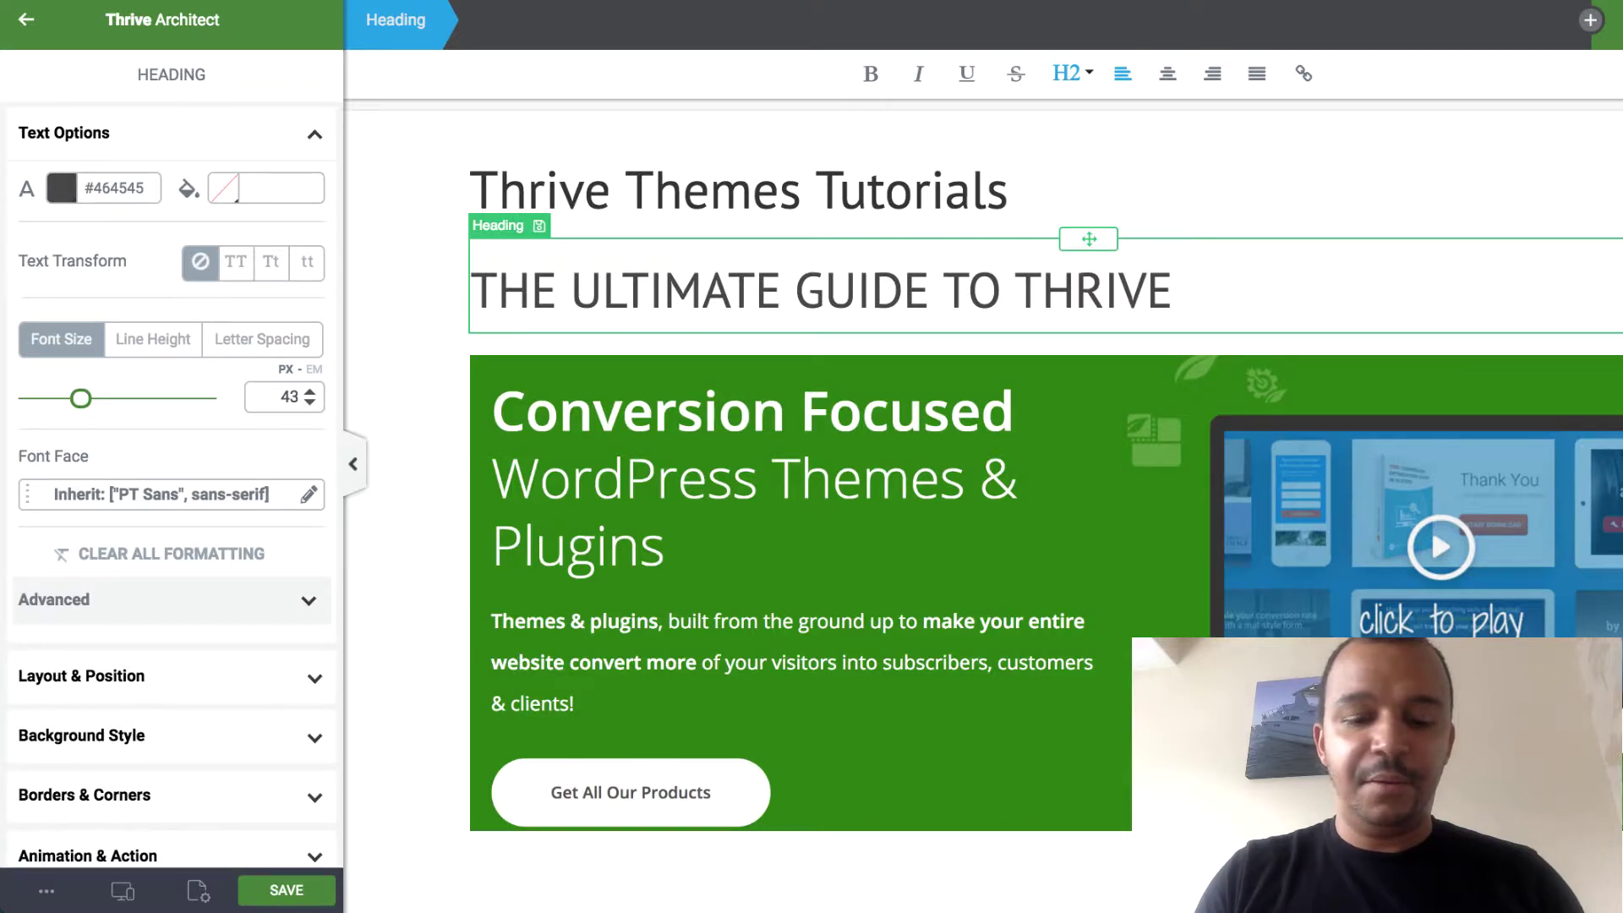
{"action": "type", "text": " THEMES"}
Step: Make the heading a bold, centred, underlined Heading 1
{"action": "left_click_drag", "start_coordinate": [1394, 279], "coordinate": [480, 271]}
{"action": "left_click", "coordinate": [870, 75]}
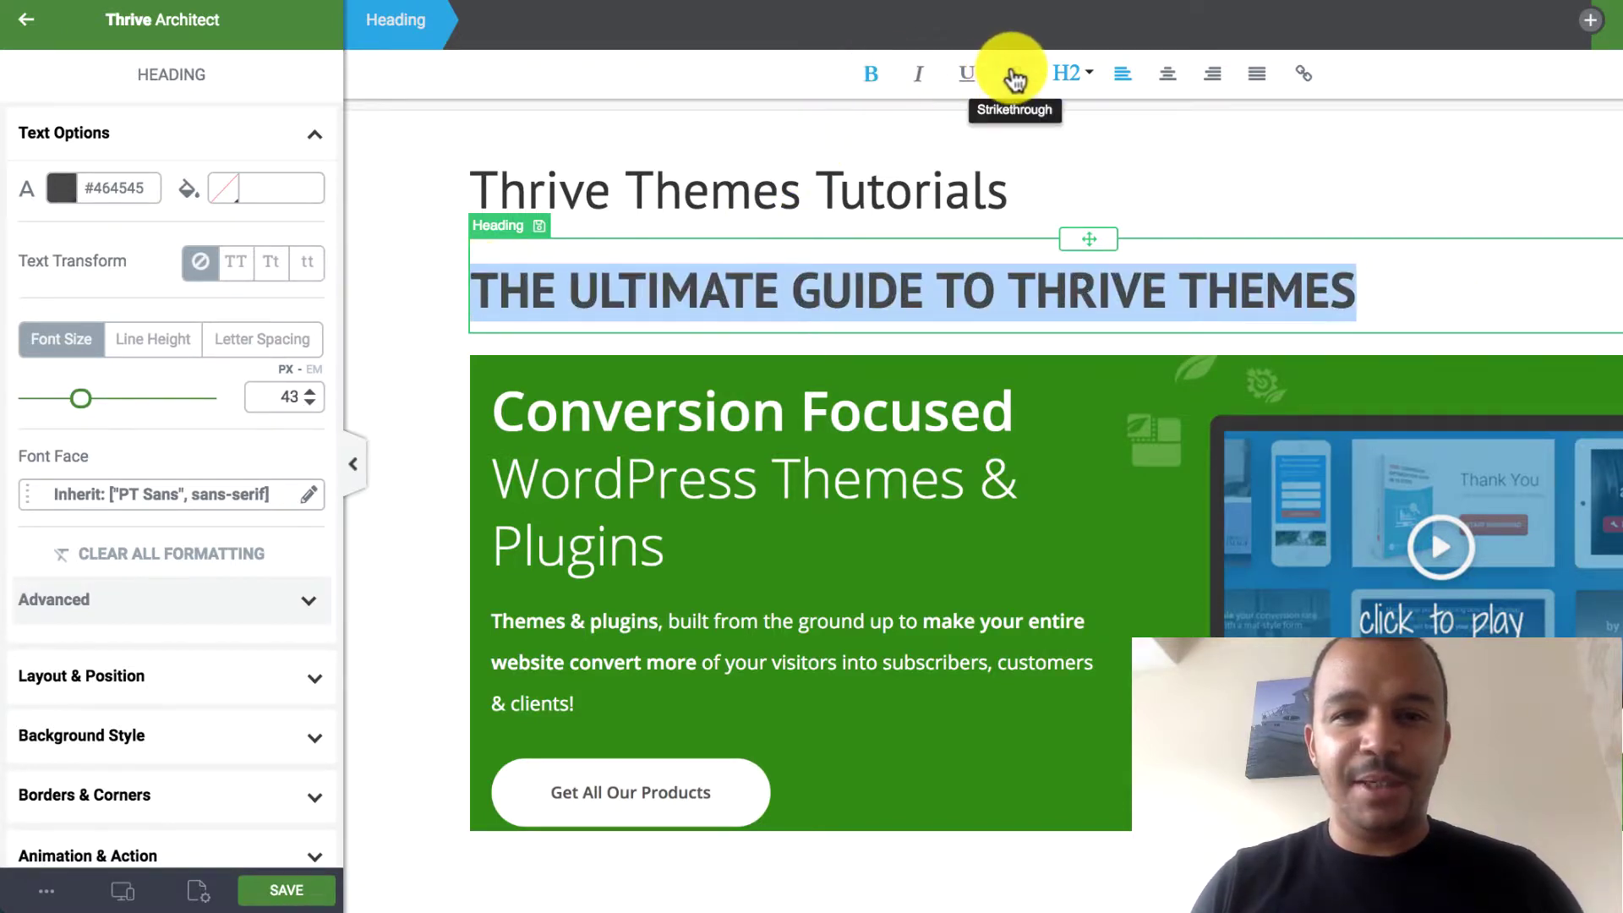
{"action": "left_click", "coordinate": [1169, 76]}
{"action": "left_click", "coordinate": [1069, 73]}
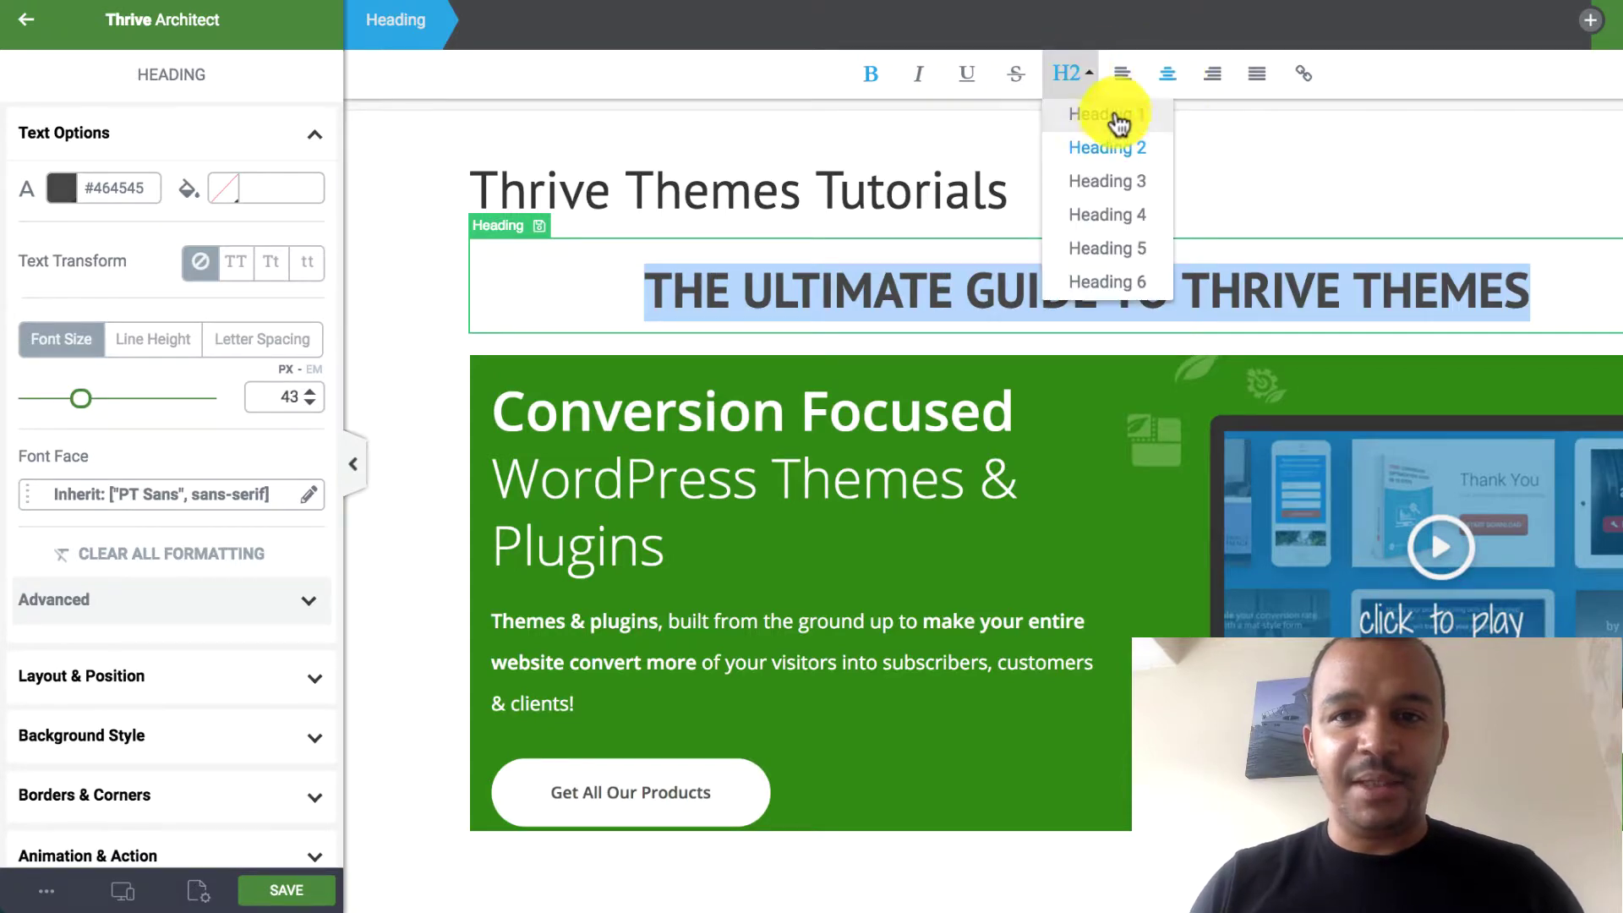
{"action": "left_click", "coordinate": [1080, 115]}
{"action": "left_click", "coordinate": [966, 74]}
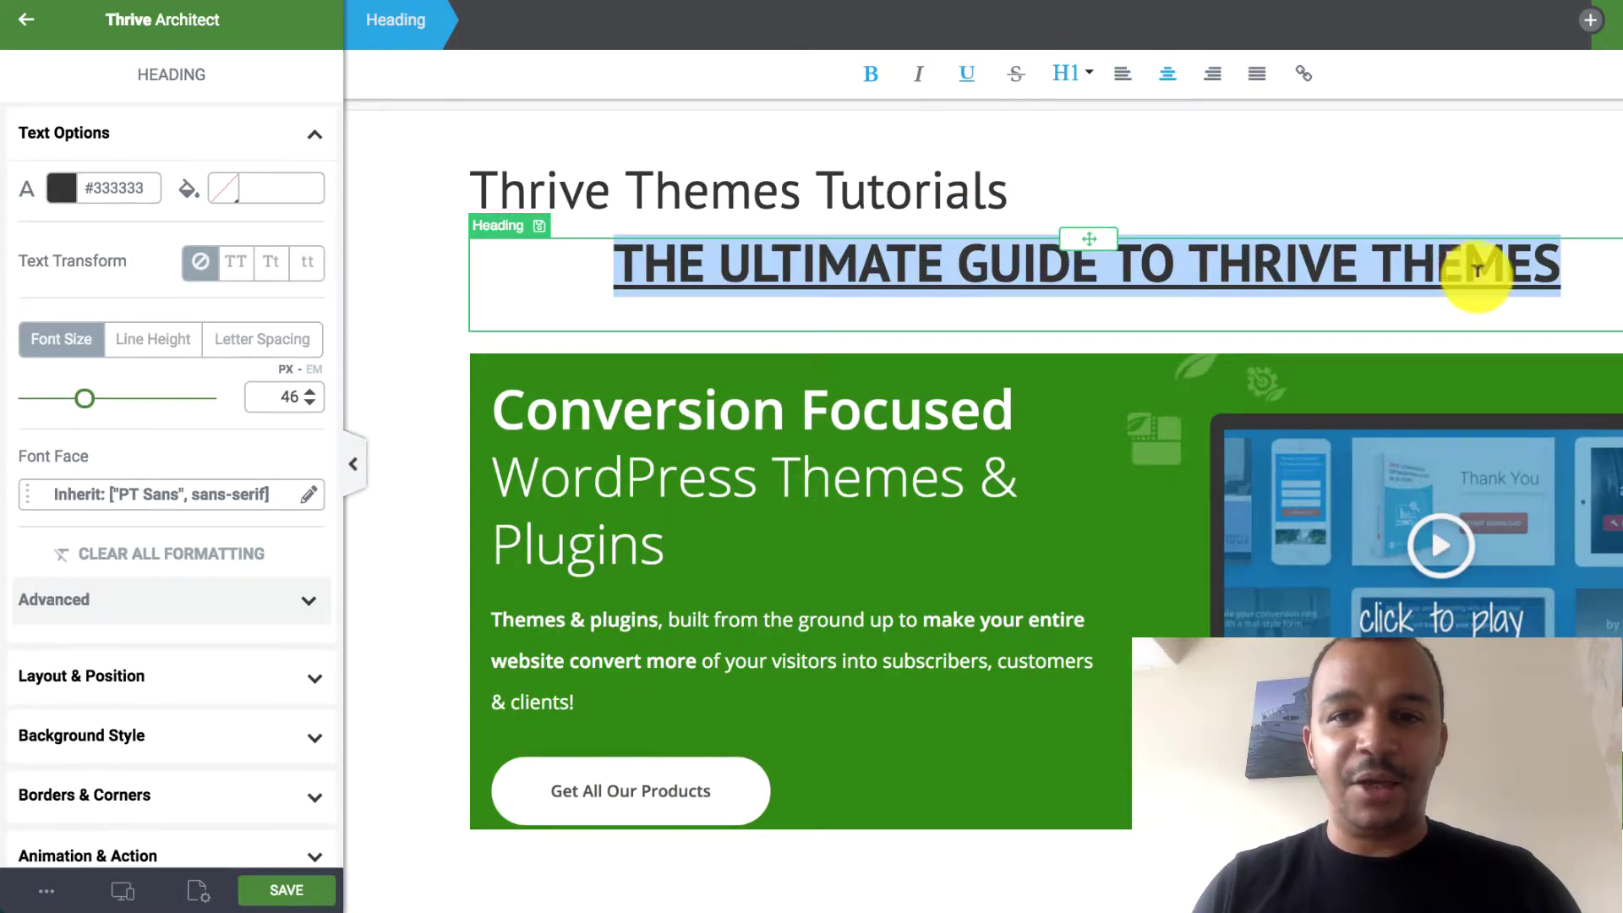
{"action": "left_click", "coordinate": [1488, 272]}
{"action": "scroll", "coordinate": [1475, 393], "scroll_direction": "down", "scroll_amount": 1}
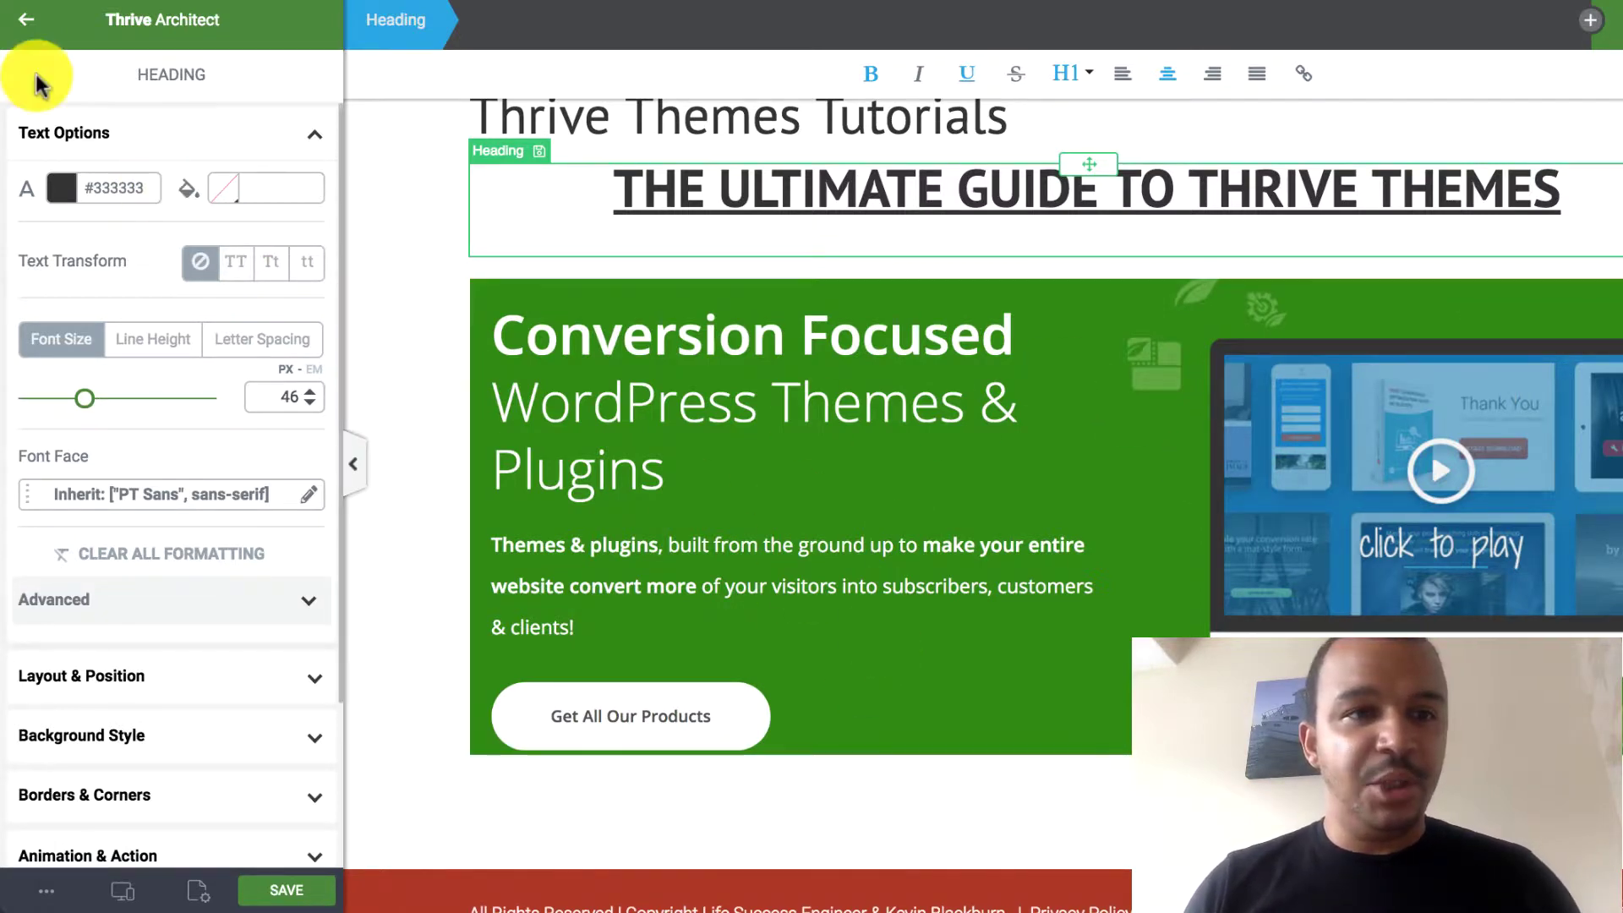
Step: Add a 1/2 + 1/2 two-column block below the green hero section
{"action": "left_click", "coordinate": [26, 18]}
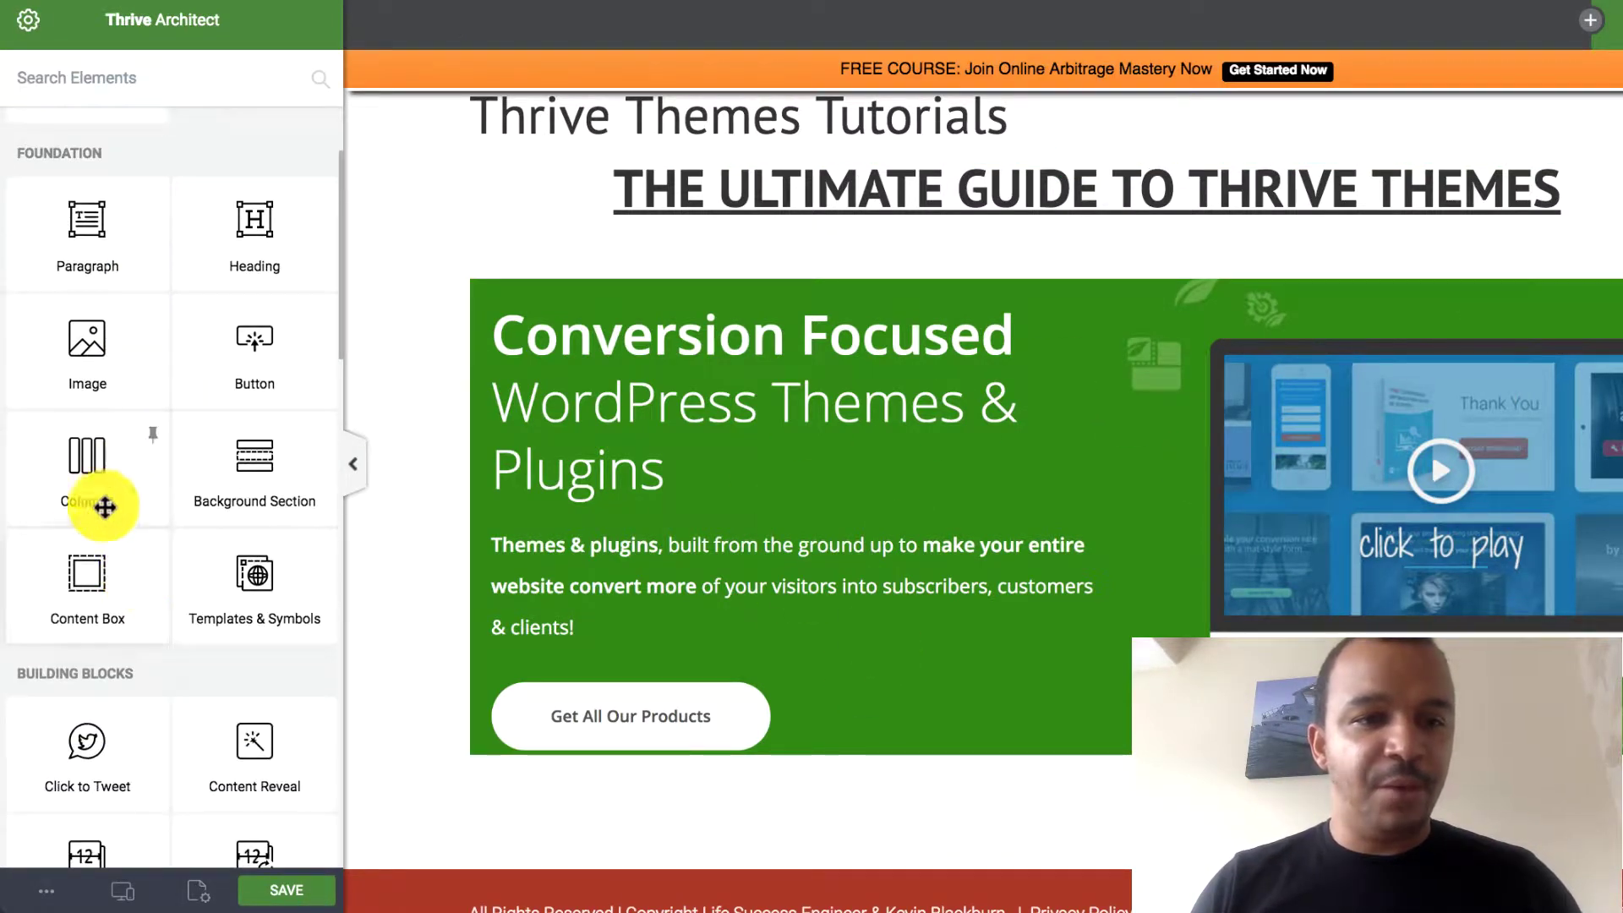
{"action": "mouse_move", "coordinate": [104, 506]}
{"action": "left_mouse_down"}
{"action": "mouse_move", "coordinate": [79, 460]}
{"action": "mouse_move", "coordinate": [225, 569]}
{"action": "mouse_move", "coordinate": [1062, 743]}
{"action": "left_mouse_up"}
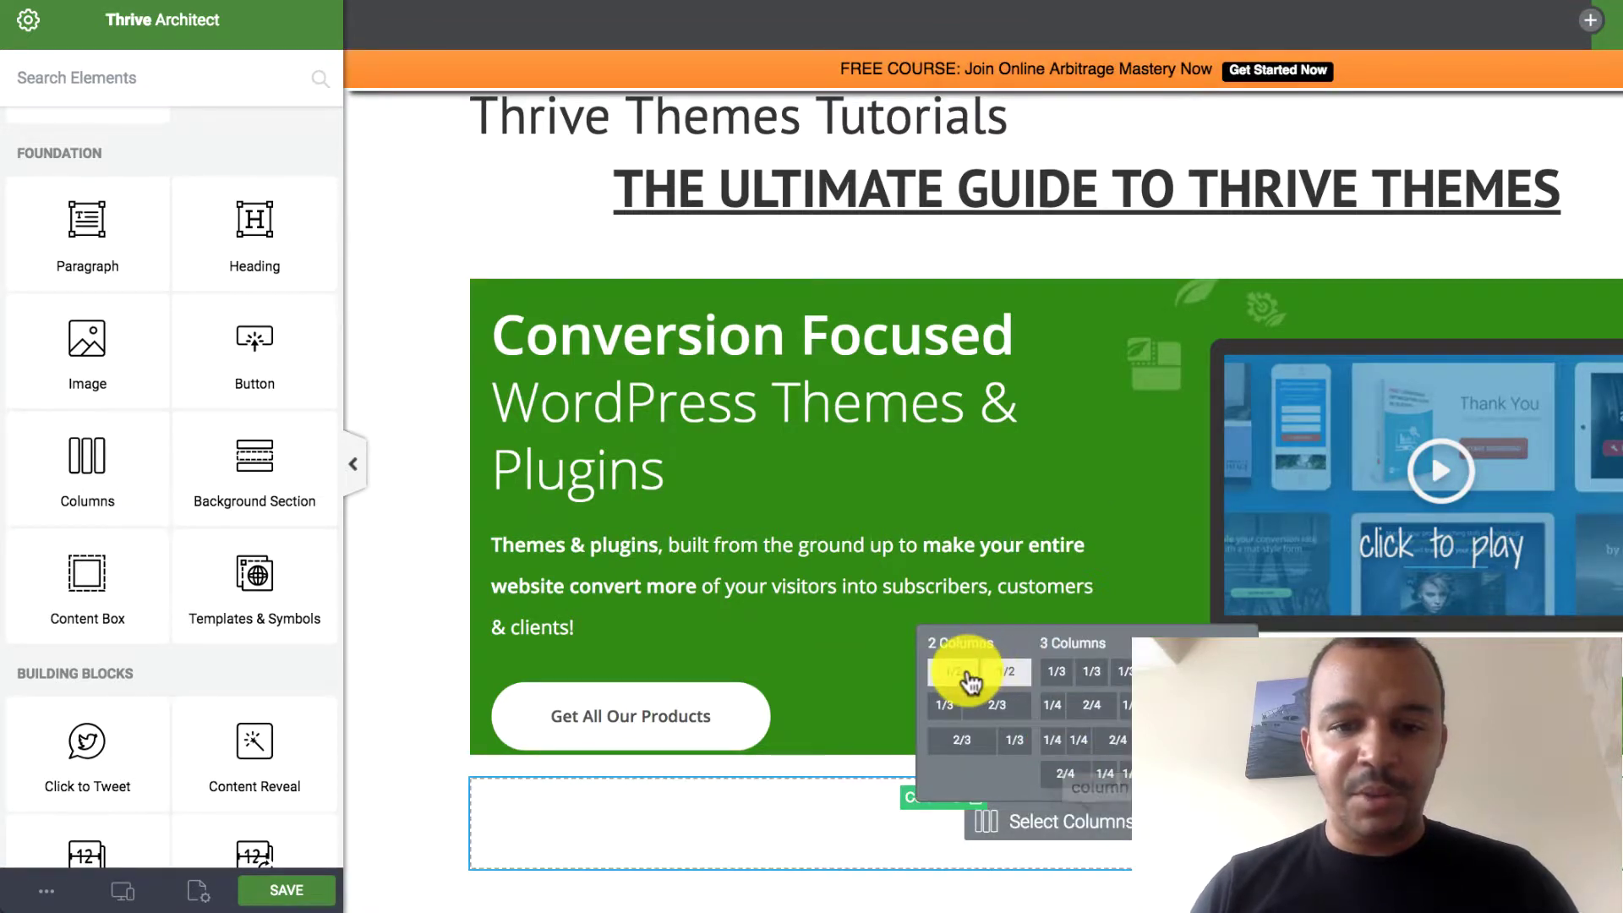
{"action": "left_click", "coordinate": [969, 681]}
{"action": "scroll", "coordinate": [968, 673], "scroll_direction": "down", "scroll_amount": 3}
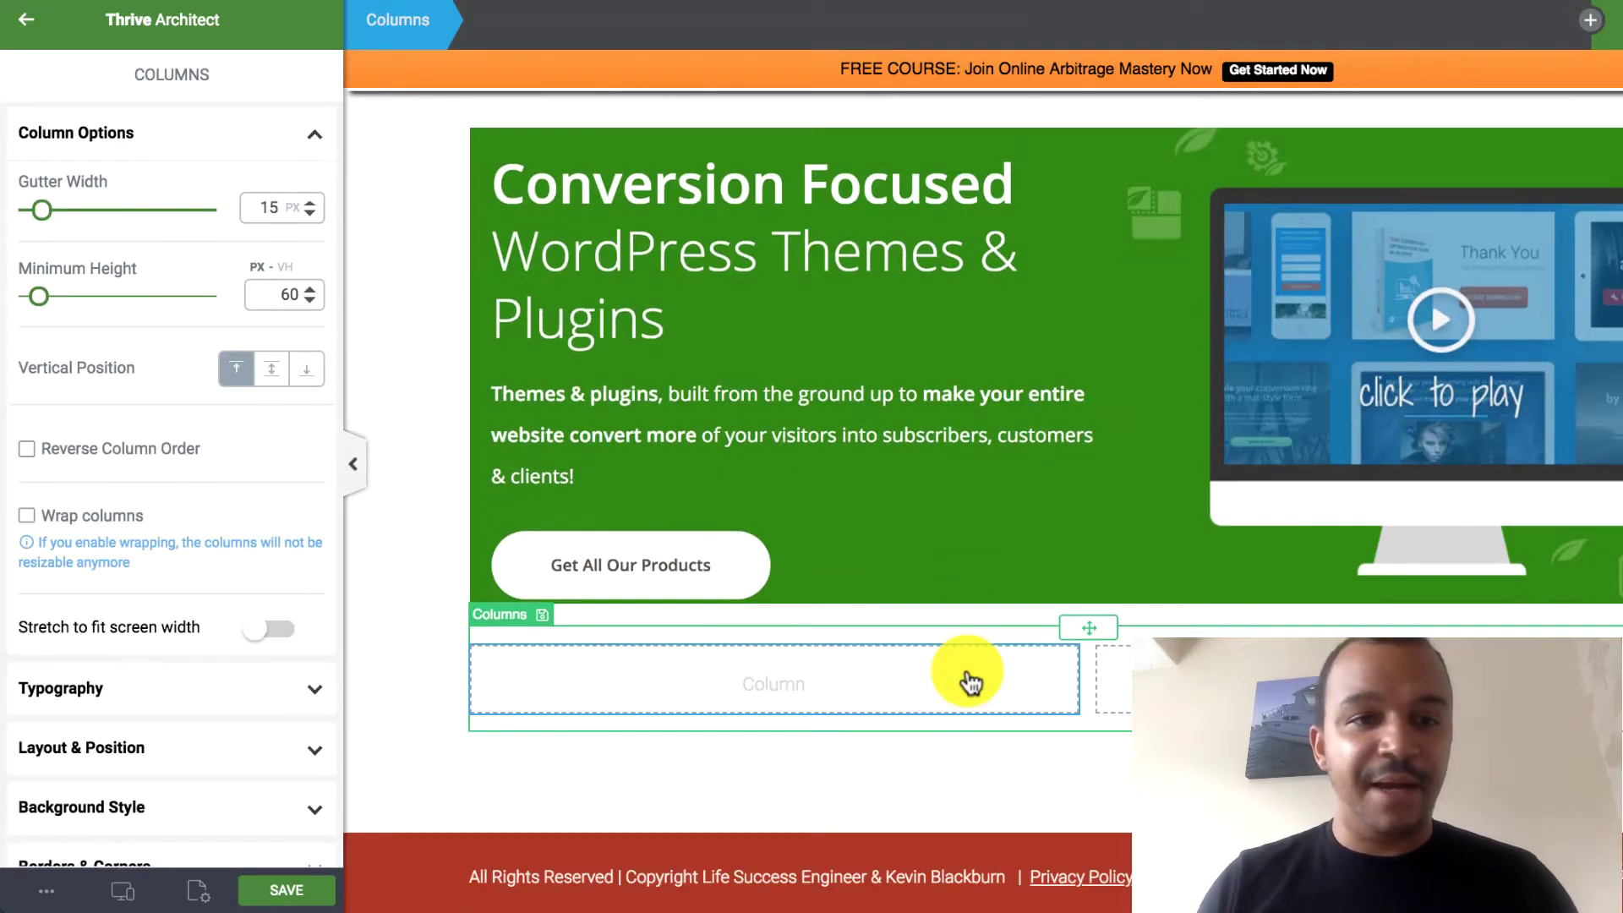
{"action": "left_click", "coordinate": [19, 9]}
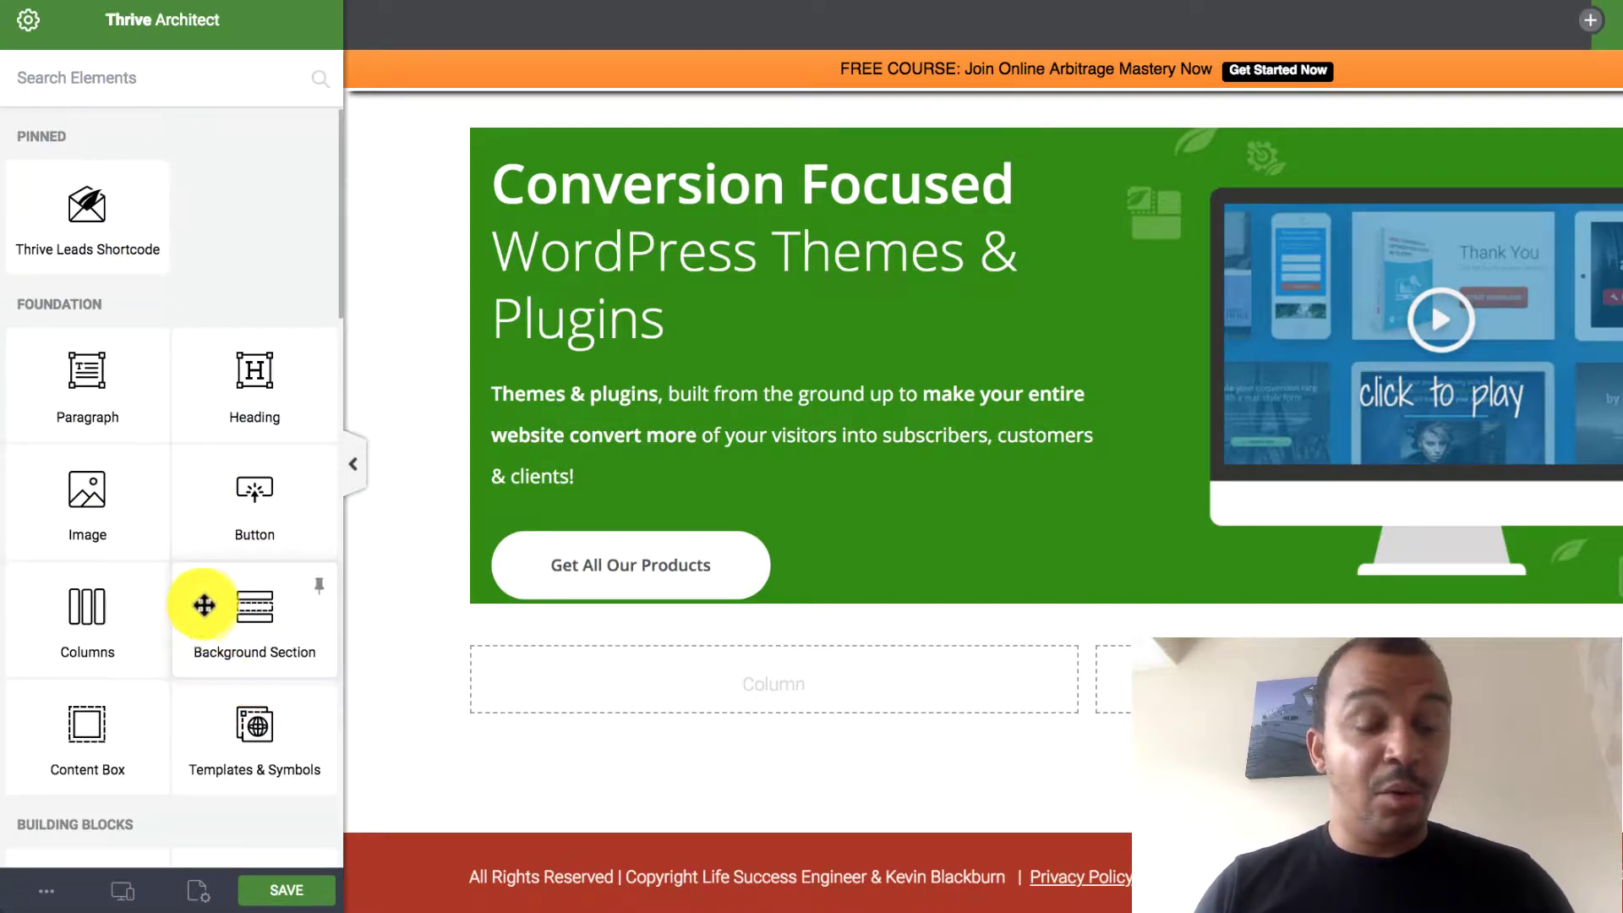
{"action": "scroll", "coordinate": [152, 642], "scroll_direction": "down", "scroll_amount": 7}
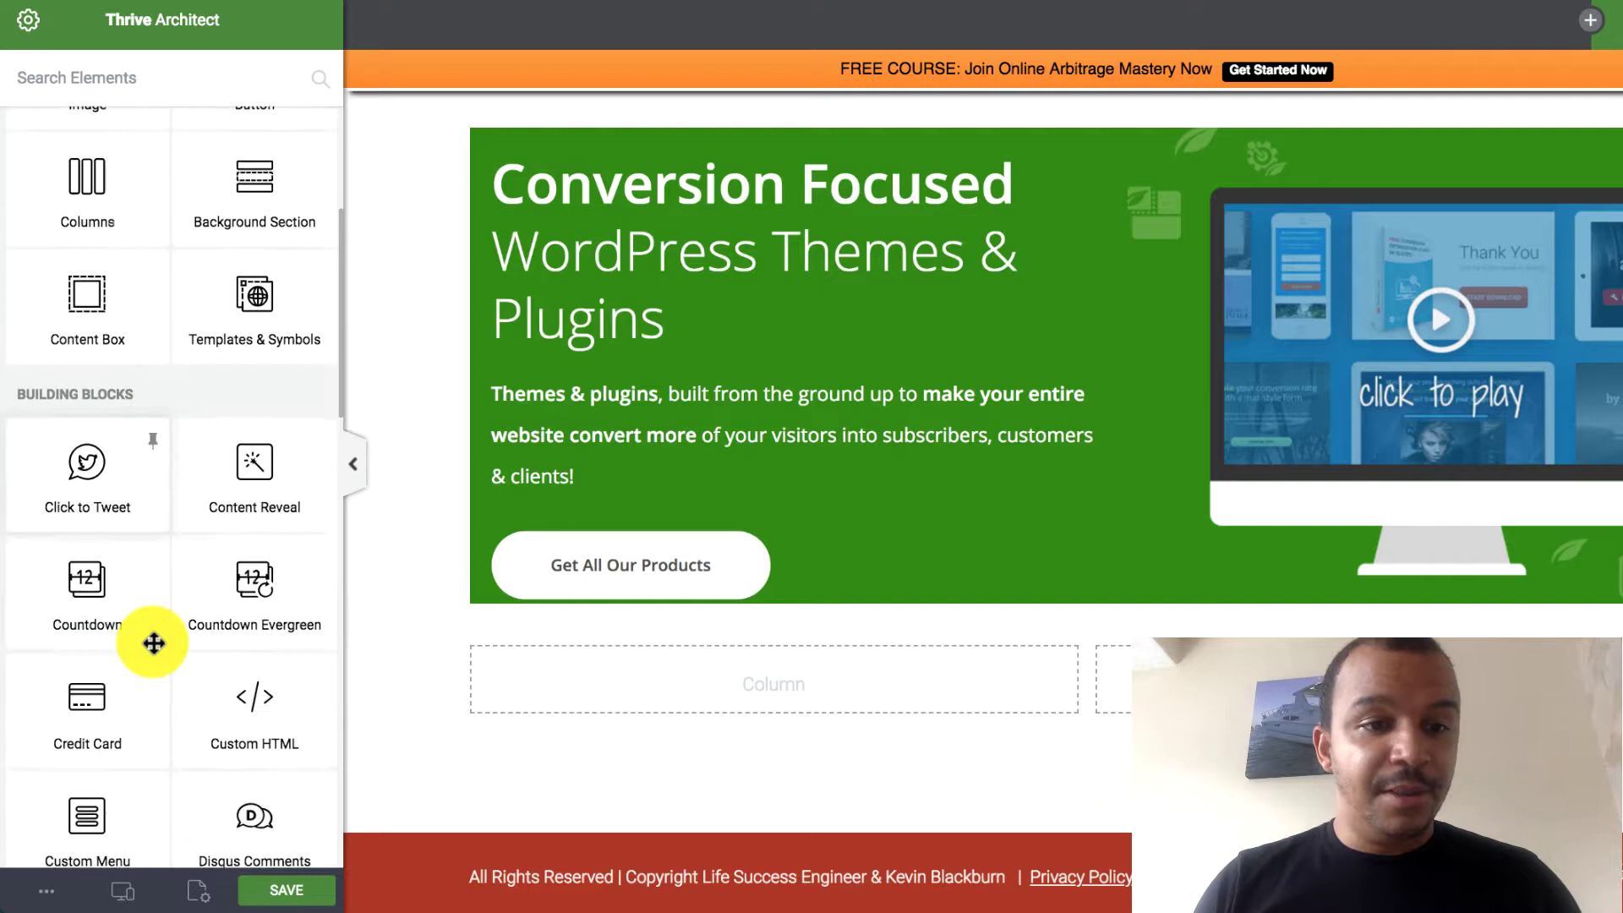
{"action": "scroll", "coordinate": [150, 642], "scroll_direction": "down", "scroll_amount": 14}
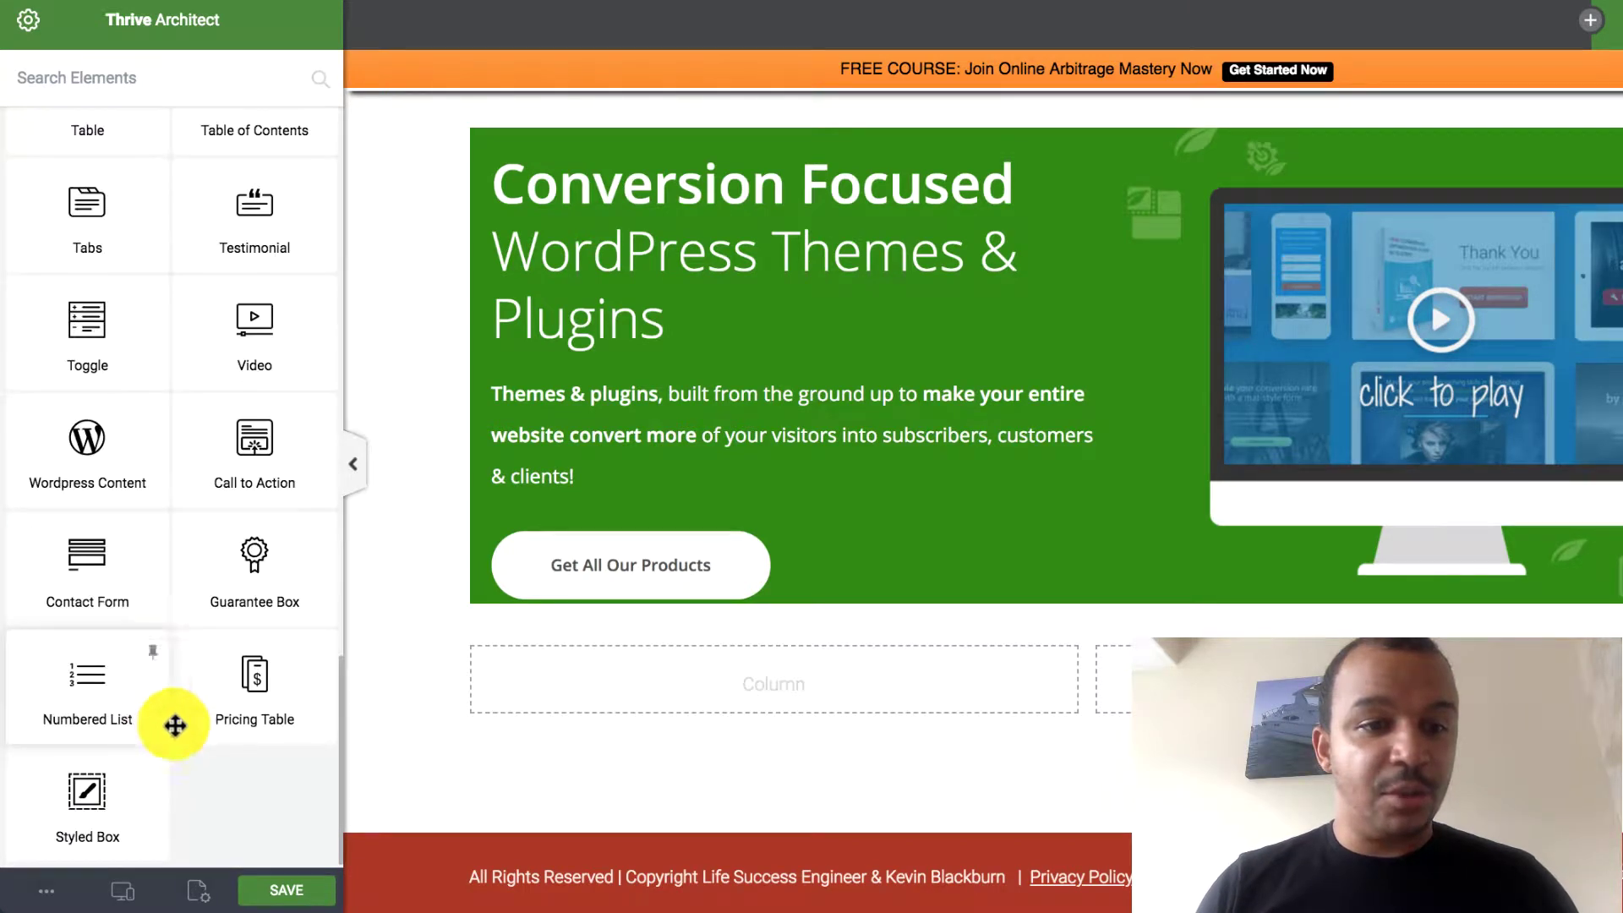
{"action": "scroll", "coordinate": [178, 676], "scroll_direction": "up", "scroll_amount": 2}
{"action": "scroll", "coordinate": [180, 642], "scroll_direction": "up", "scroll_amount": 4}
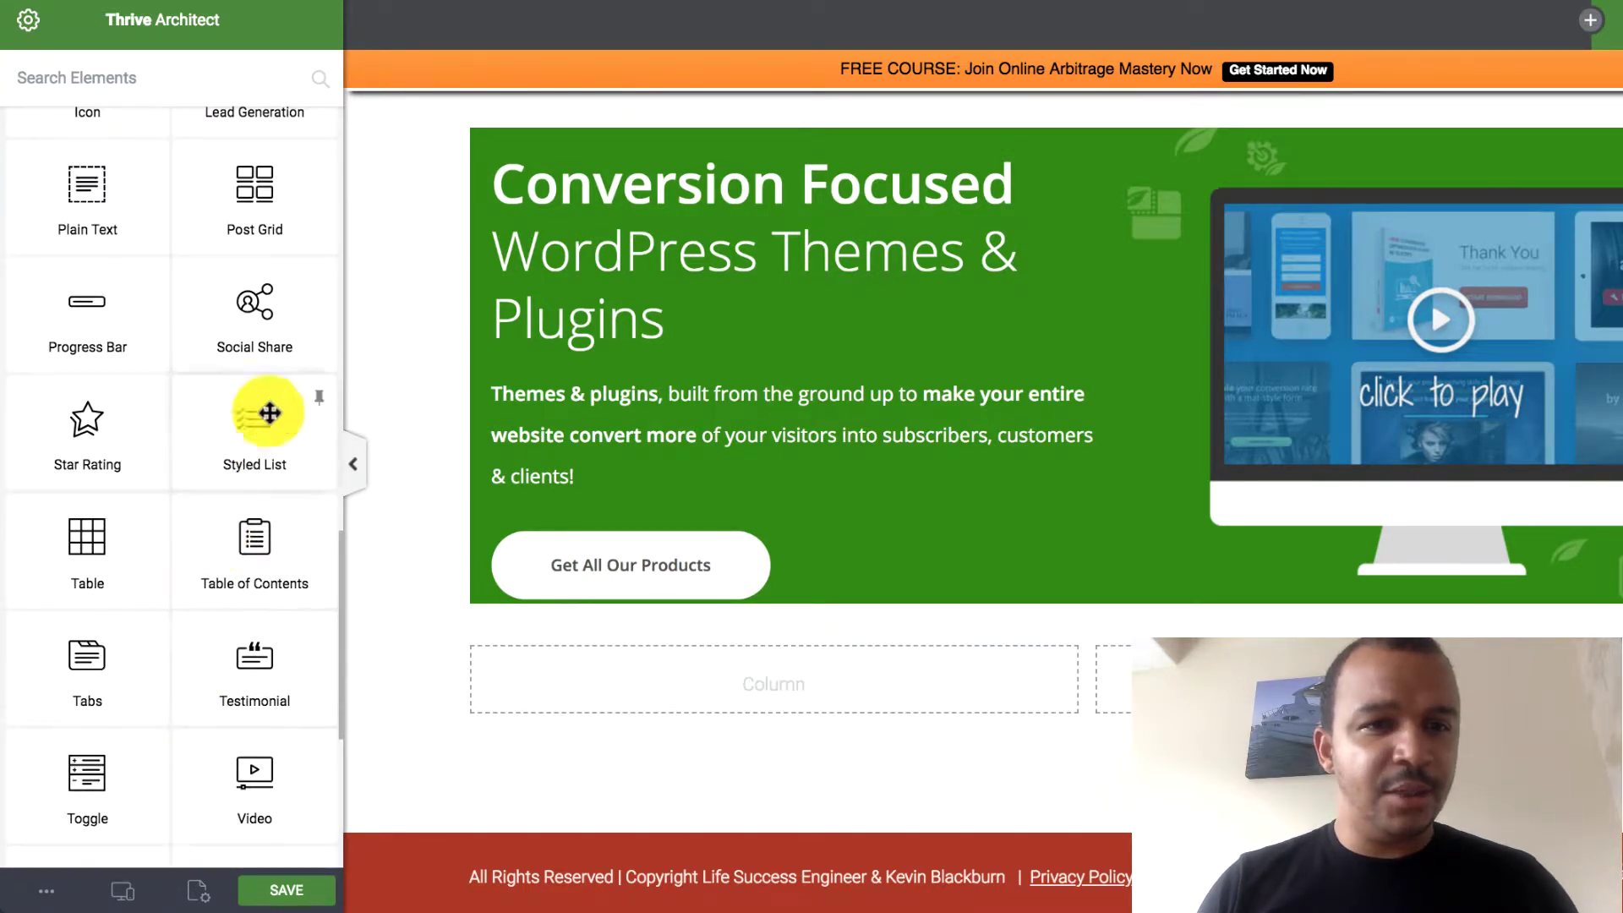
Step: Add Facebook, Google and Twitter share buttons with a bold 'Sharing Is Caring!' line above them
{"action": "left_click_drag", "start_coordinate": [259, 312], "coordinate": [810, 692]}
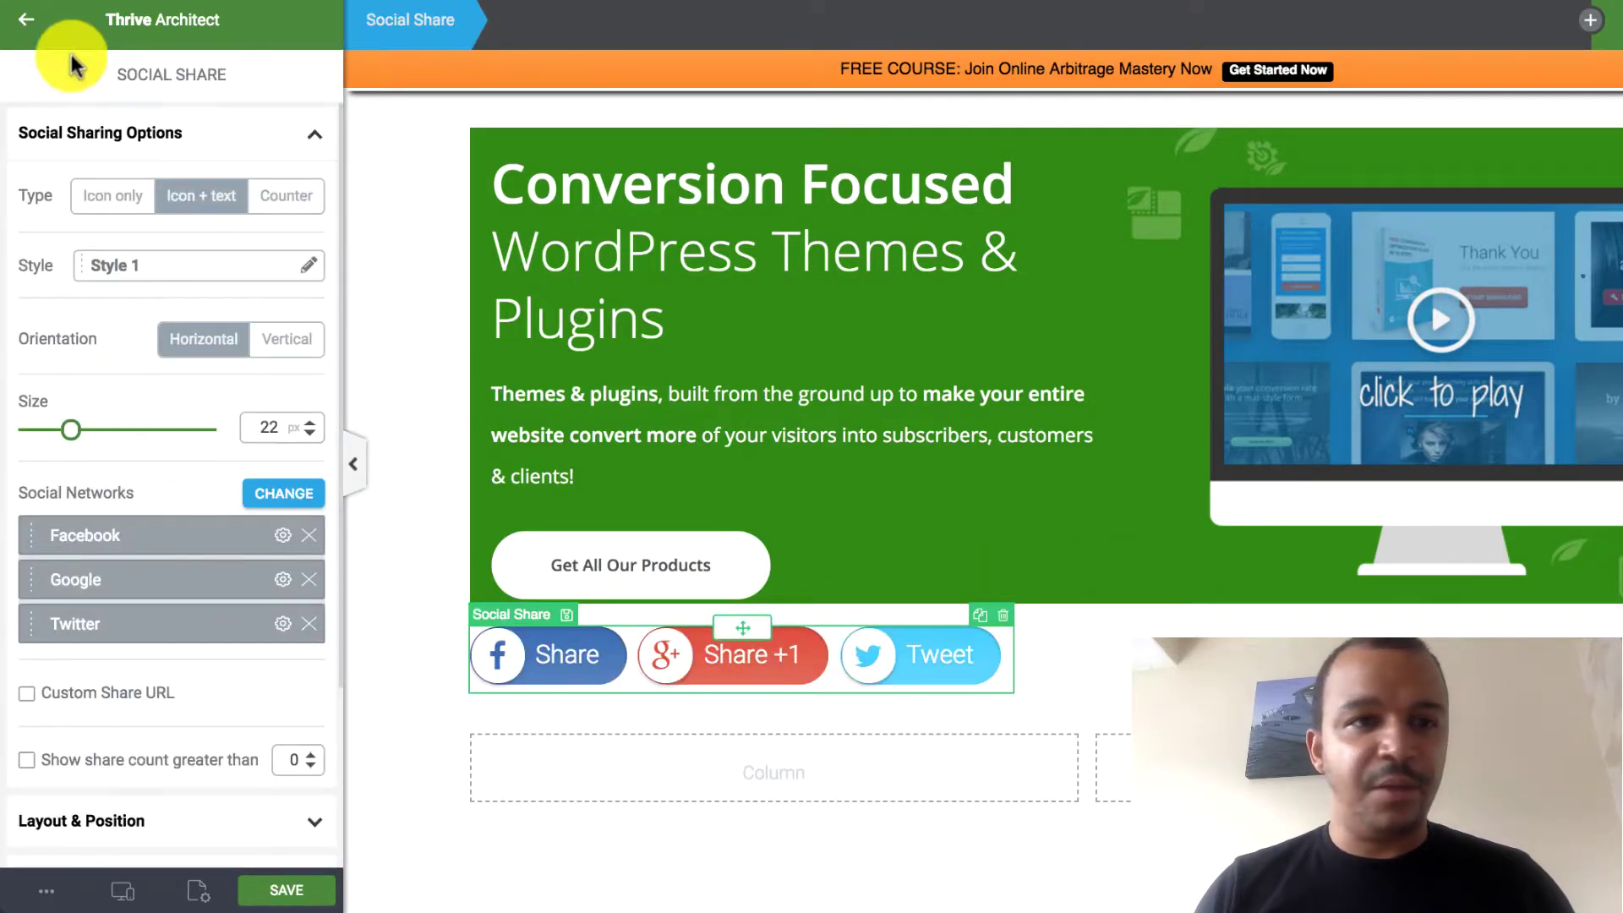
{"action": "left_click", "coordinate": [32, 36]}
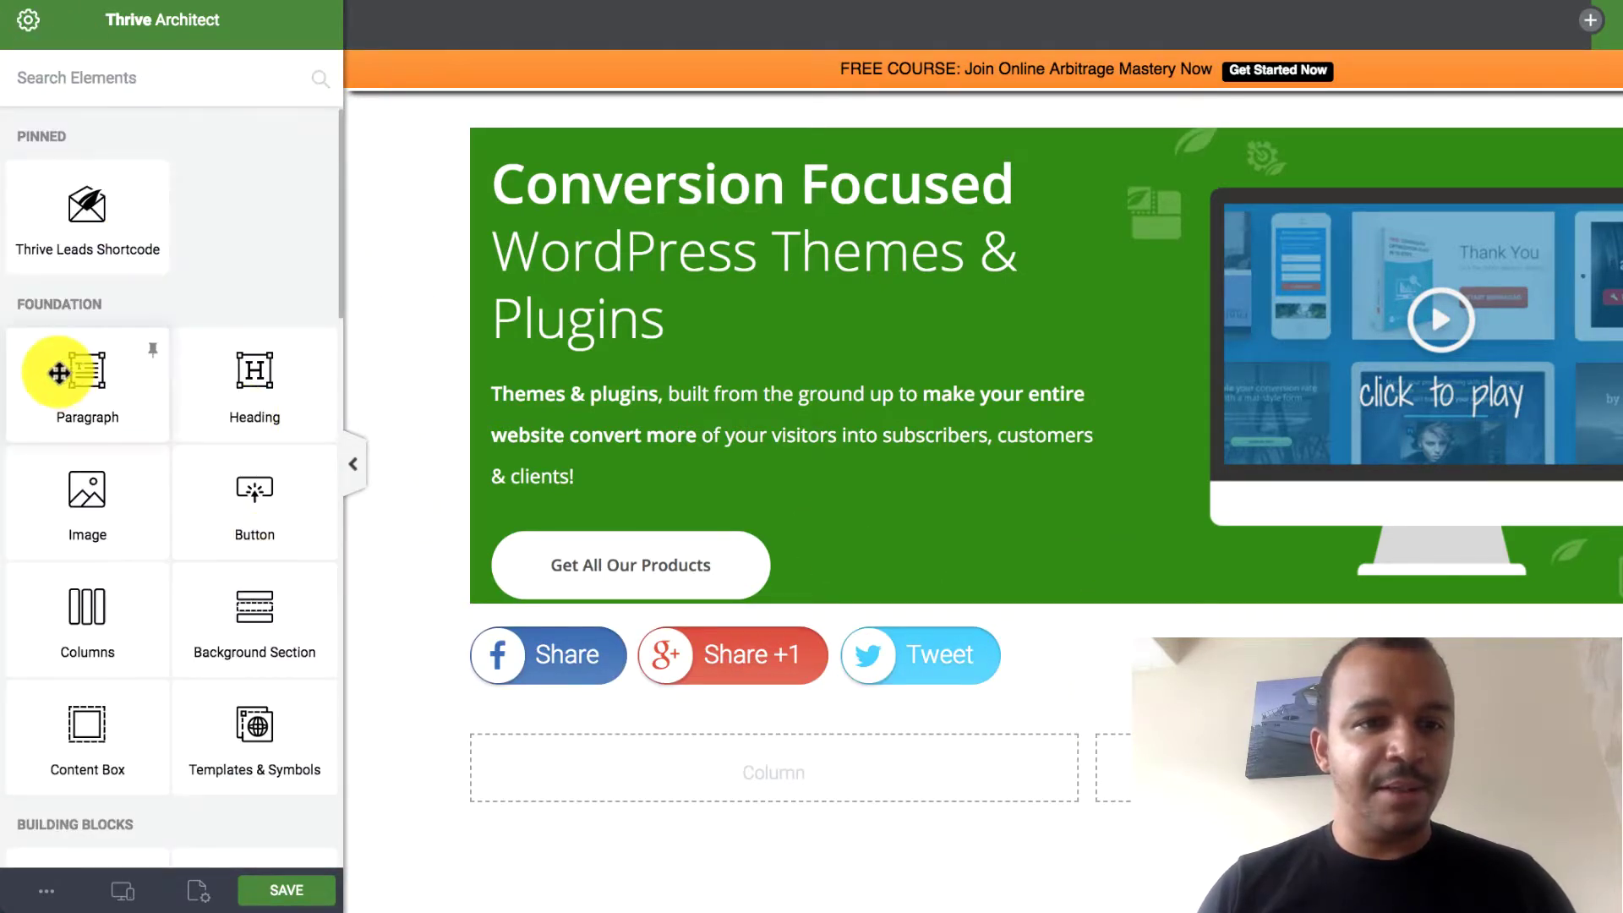
{"action": "left_click_drag", "start_coordinate": [58, 369], "coordinate": [668, 626]}
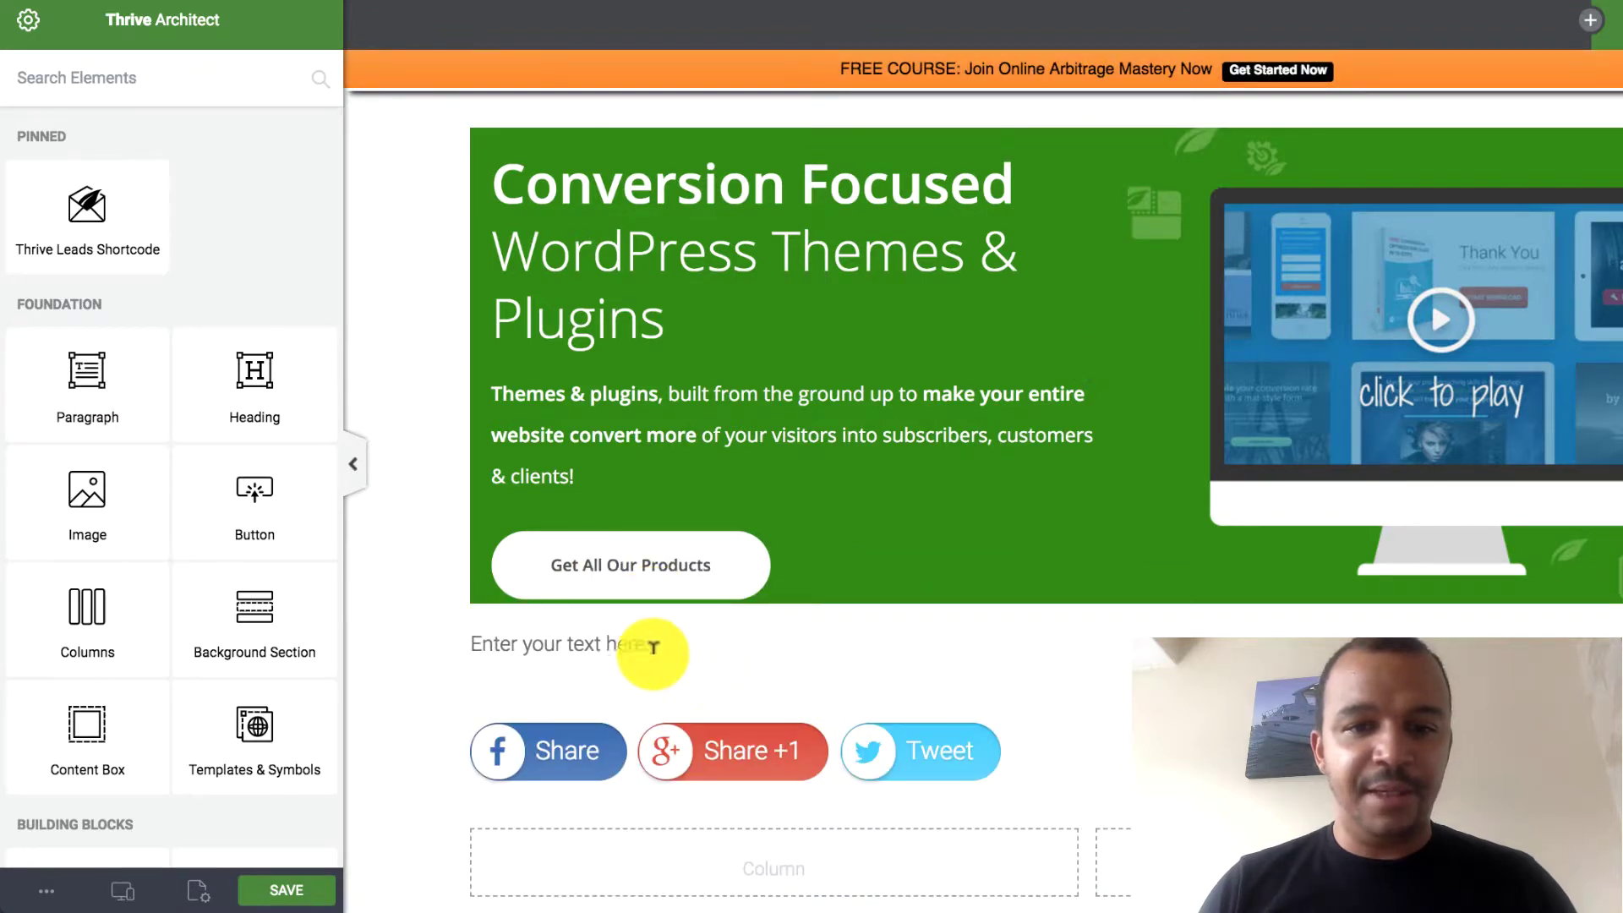
{"action": "type", "text": "Sharing Is Caring!"}
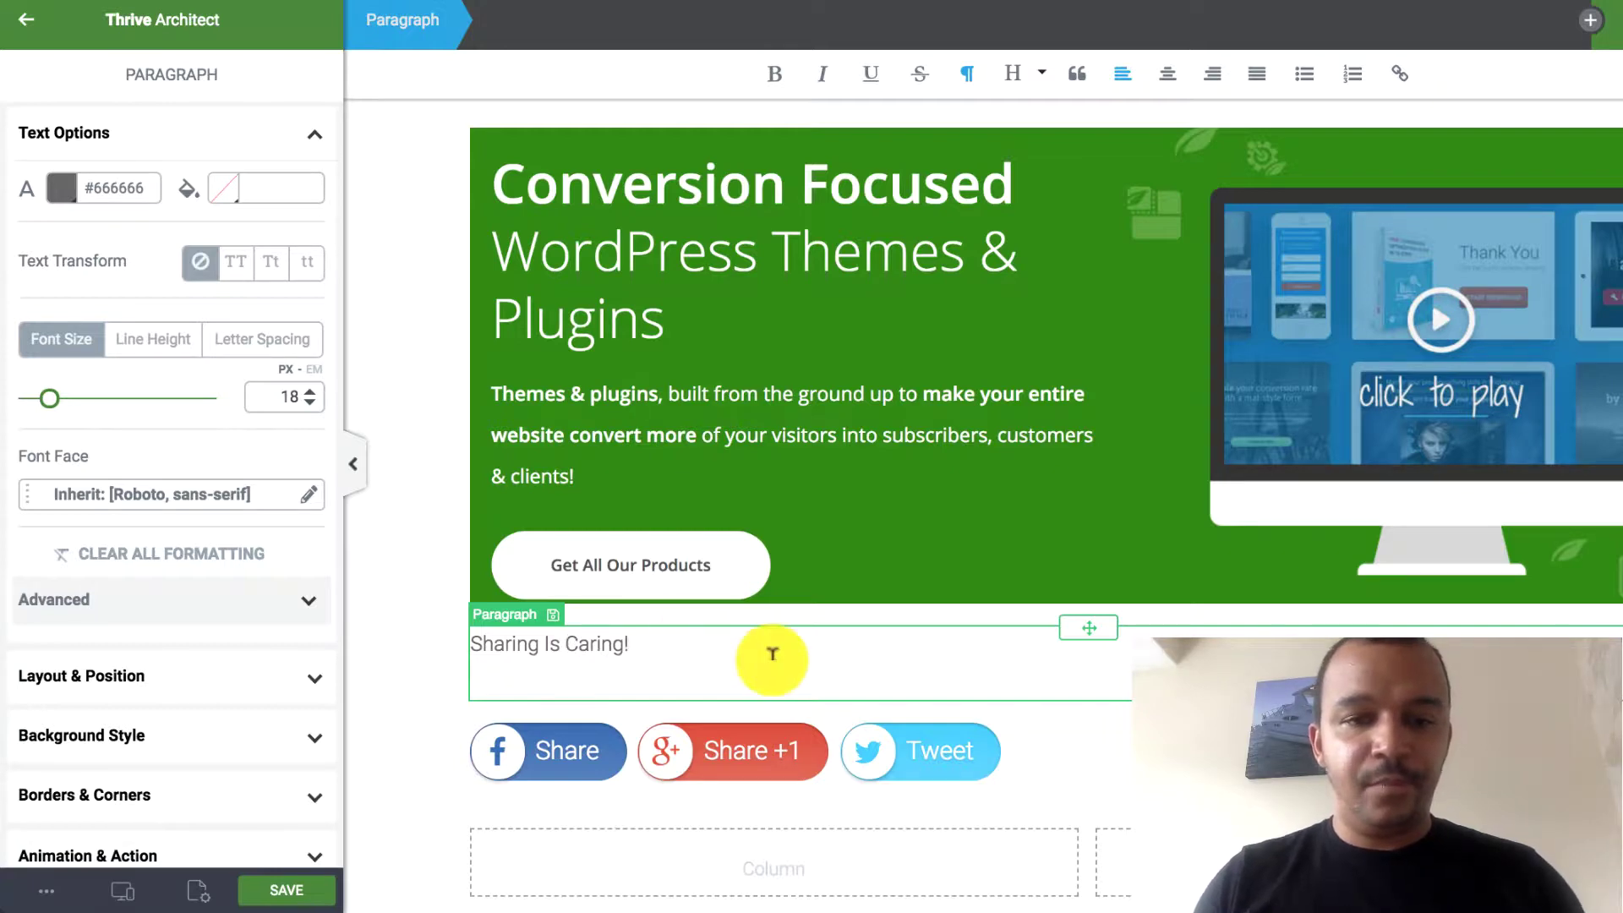
{"action": "left_click_drag", "start_coordinate": [772, 656], "coordinate": [457, 656]}
{"action": "left_click", "coordinate": [774, 74]}
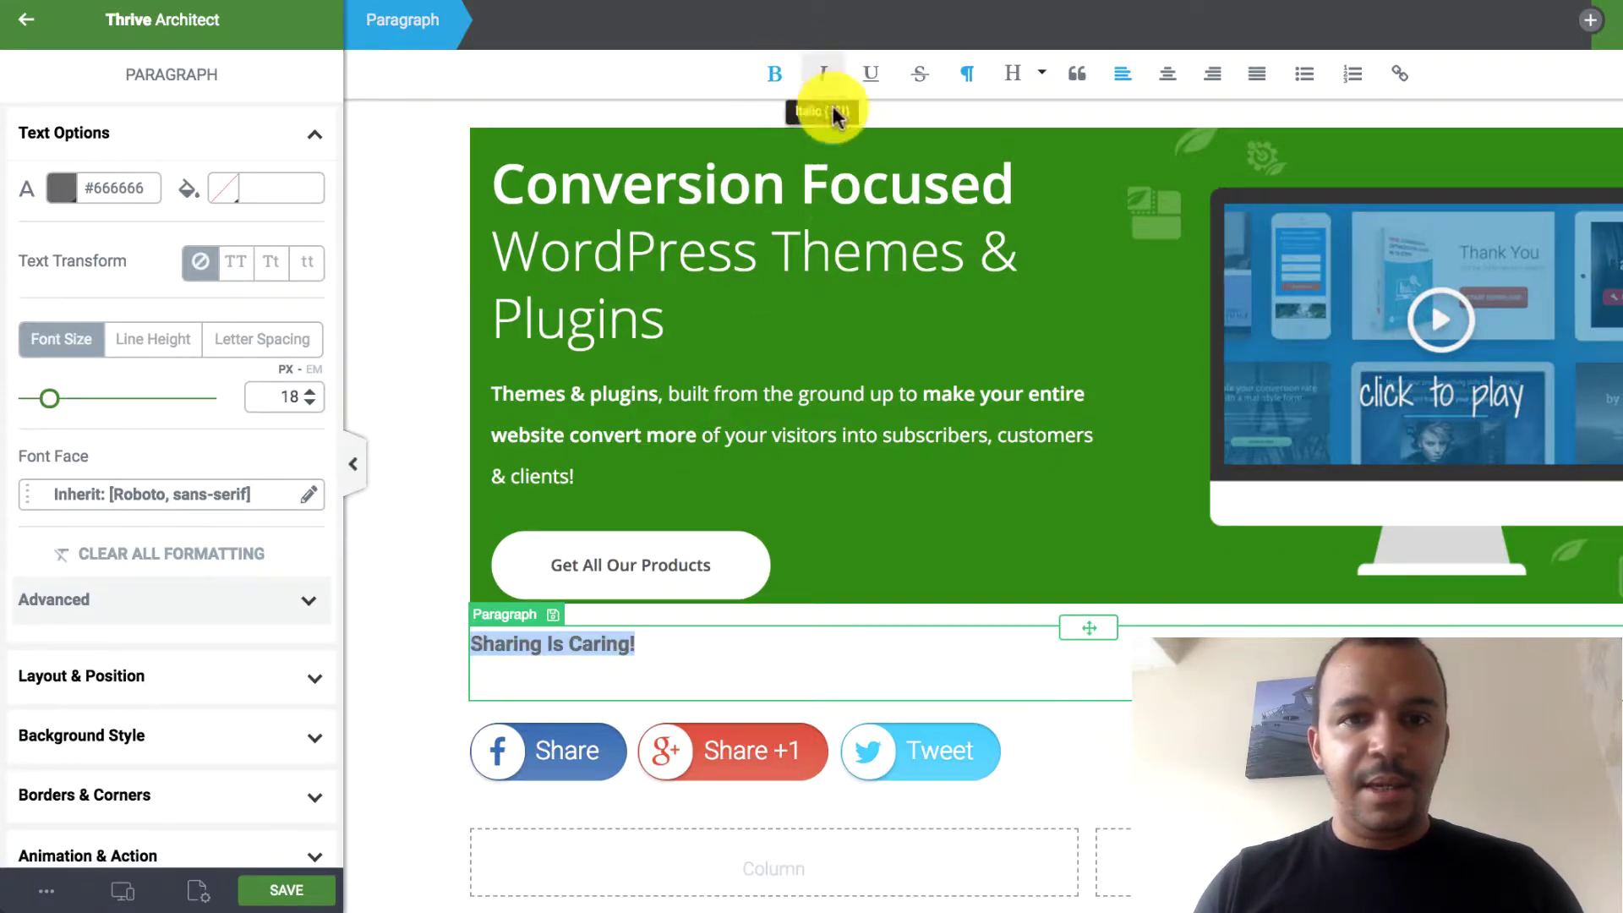
{"action": "left_click", "coordinate": [819, 644]}
Step: Add an empty paragraph below the share buttons
{"action": "scroll", "coordinate": [818, 642], "scroll_direction": "down", "scroll_amount": 1}
{"action": "scroll", "coordinate": [819, 642], "scroll_direction": "down", "scroll_amount": 1}
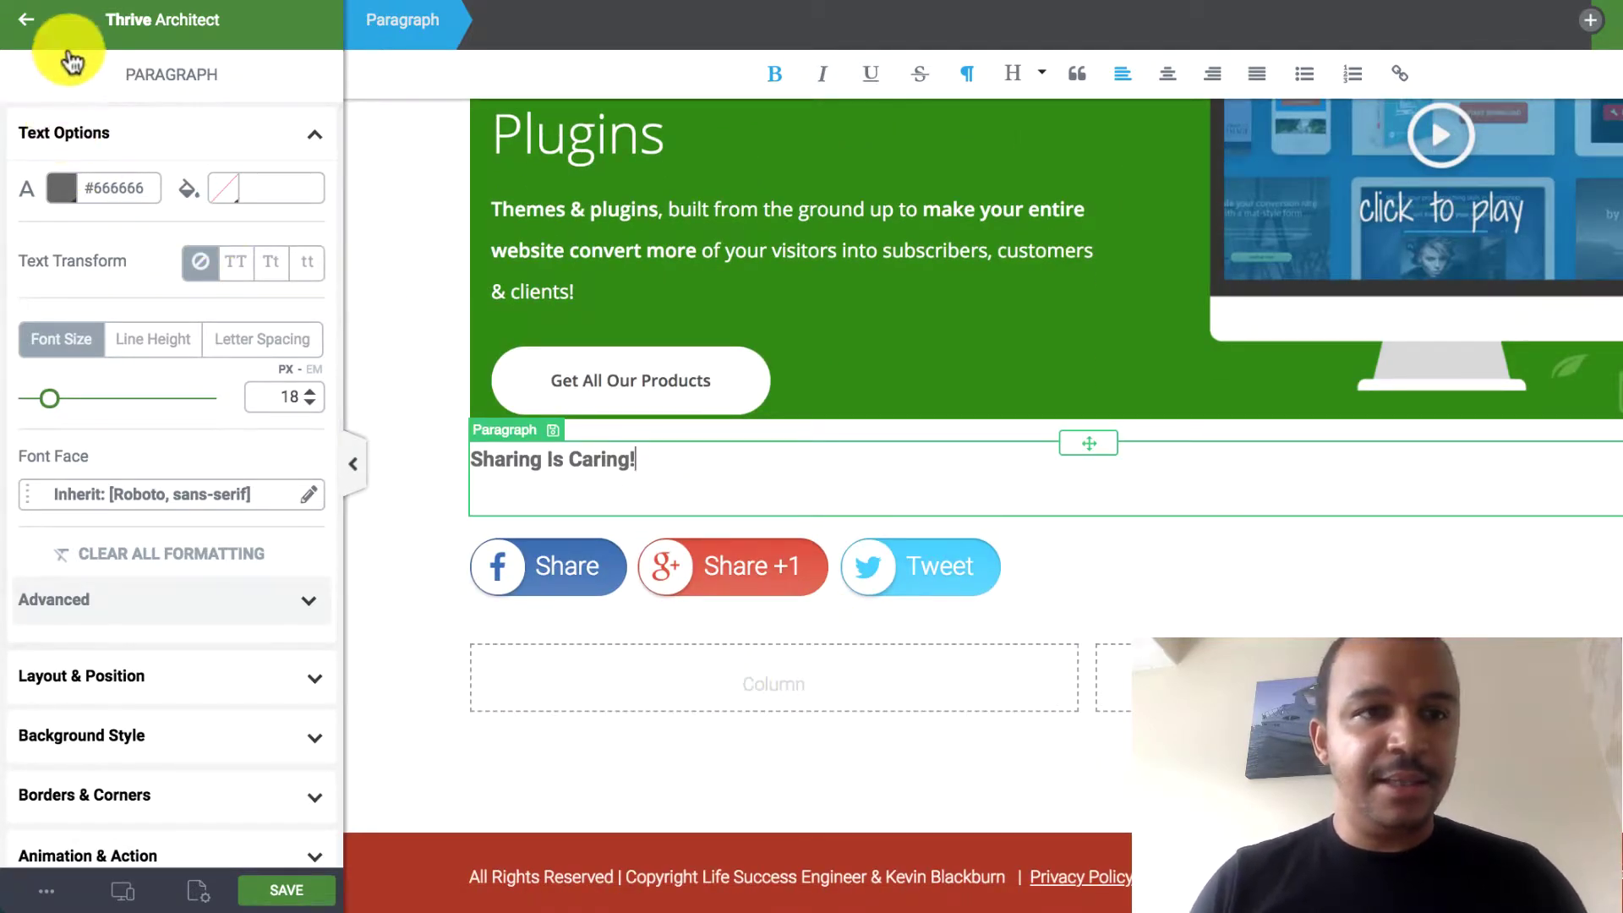
{"action": "left_click", "coordinate": [26, 19]}
{"action": "left_click_drag", "start_coordinate": [99, 382], "coordinate": [989, 621]}
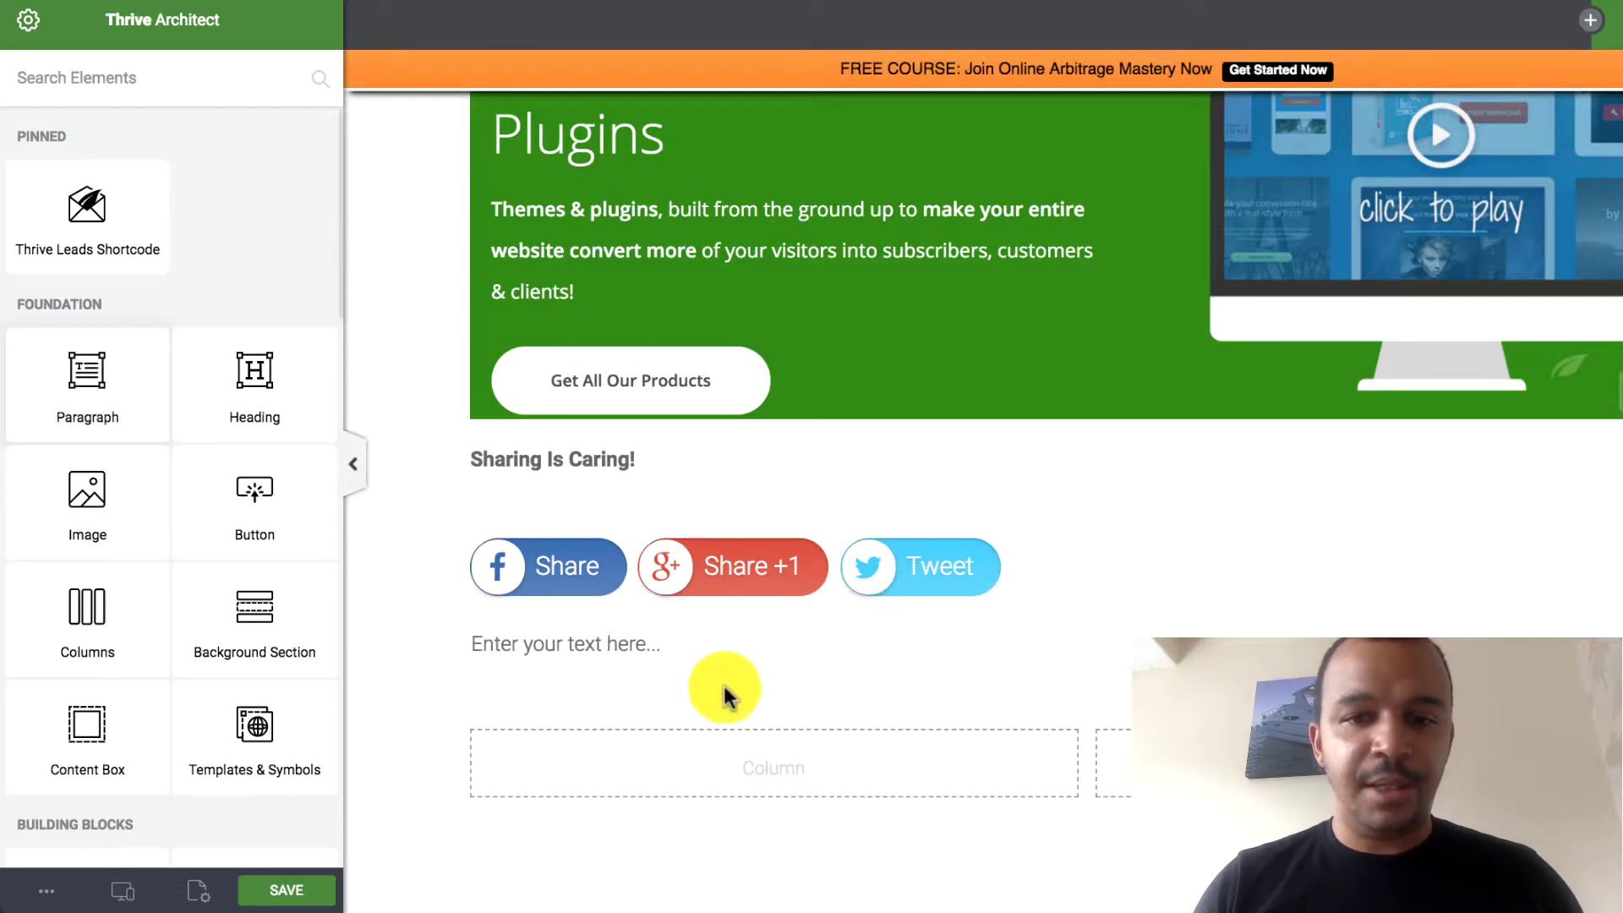
Step: Type the welcome line, intro sentence and 'Episode 1 - Thrive Themes Overview / Reveiw' on separate lines
{"action": "left_click", "coordinate": [742, 656]}
{"action": "type", "text": "We"}
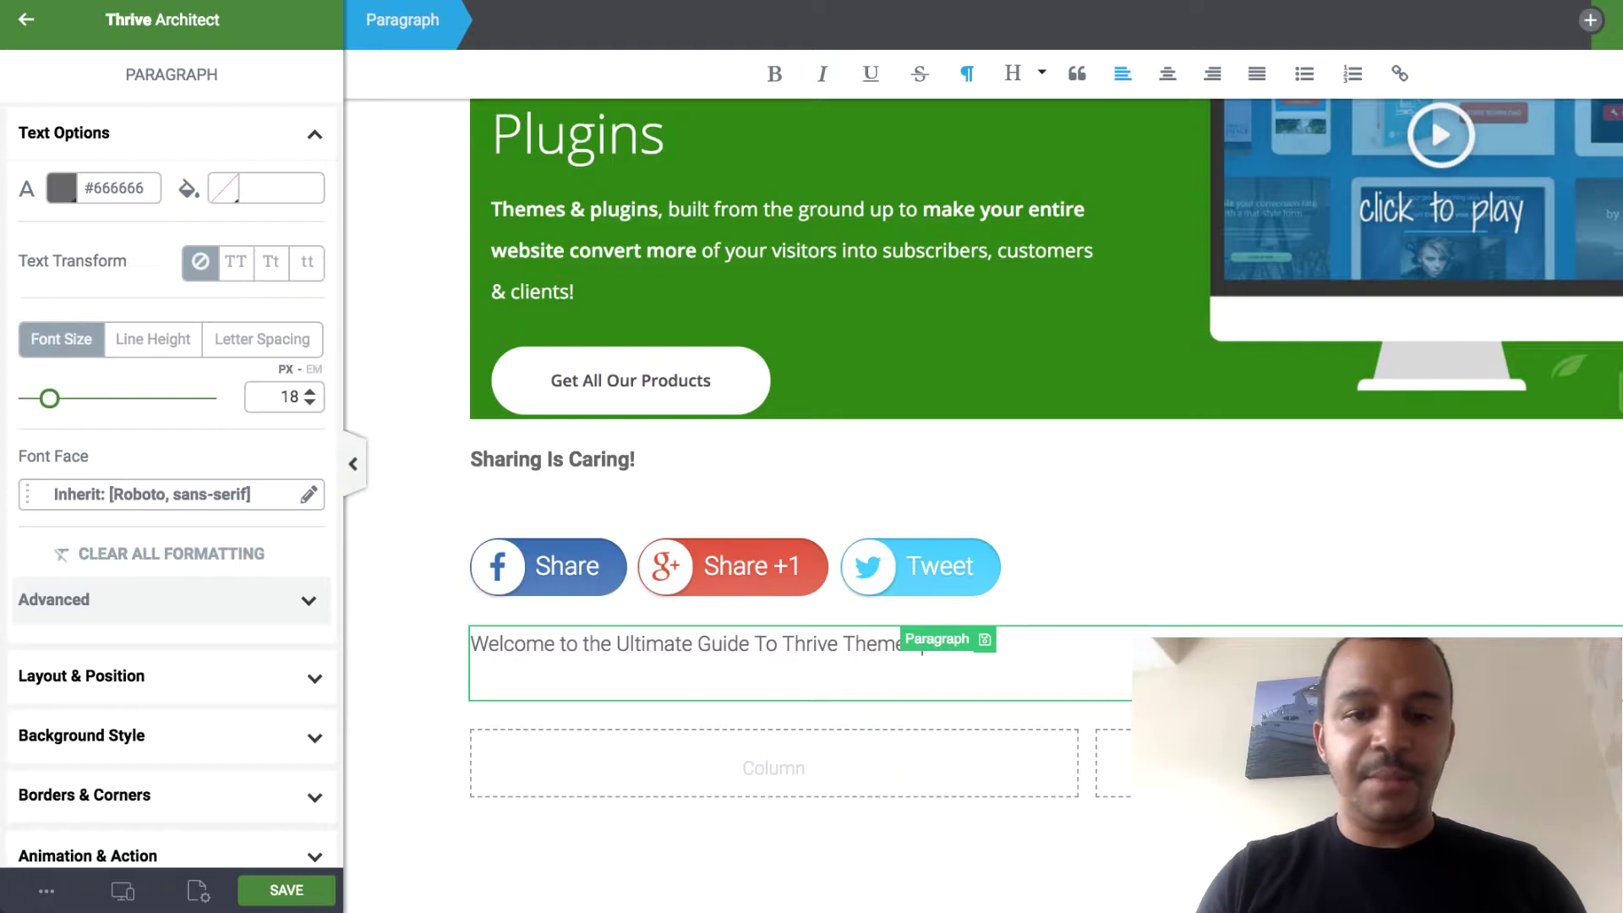
{"action": "key", "text": "Return"}
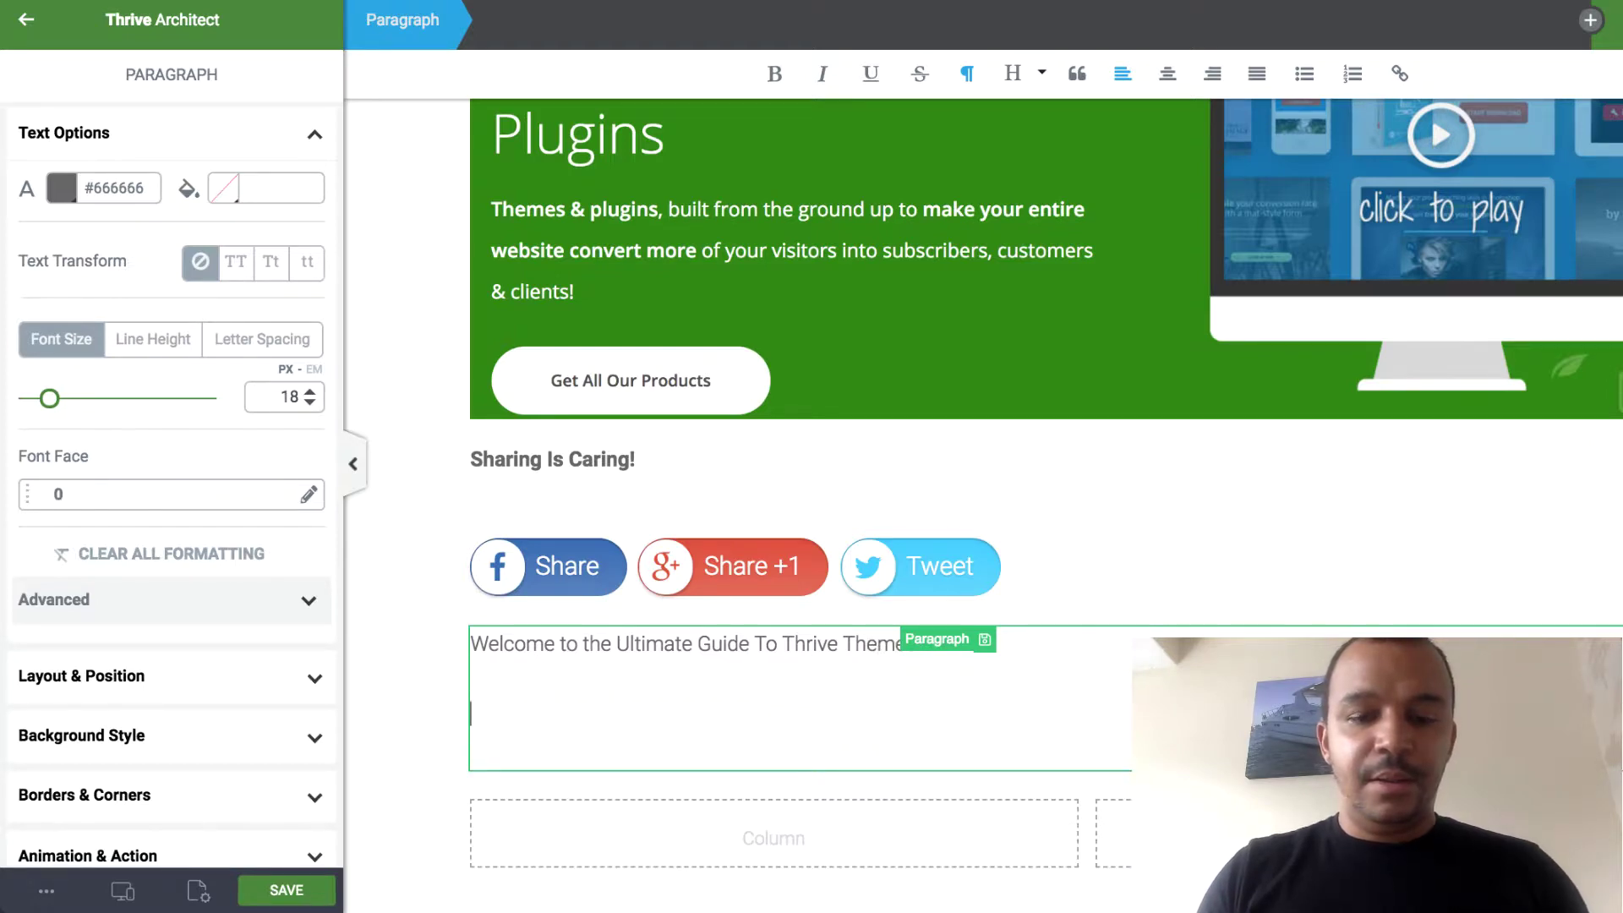
{"action": "type", "text": "In"}
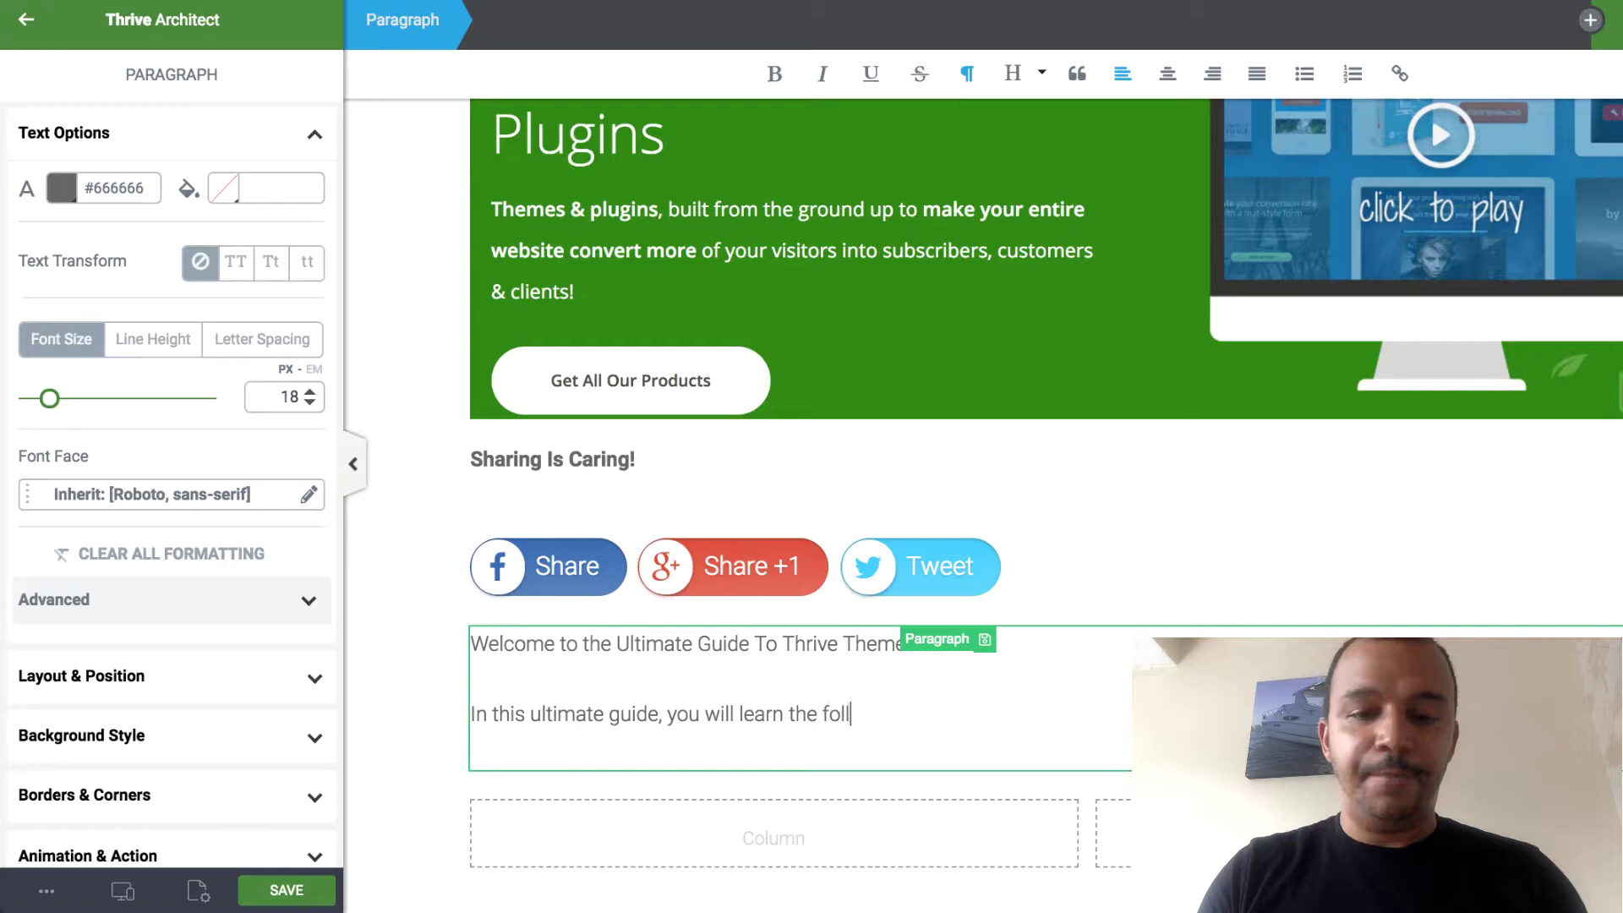
{"action": "type", "text": ":"}
{"action": "key", "text": "Return"}
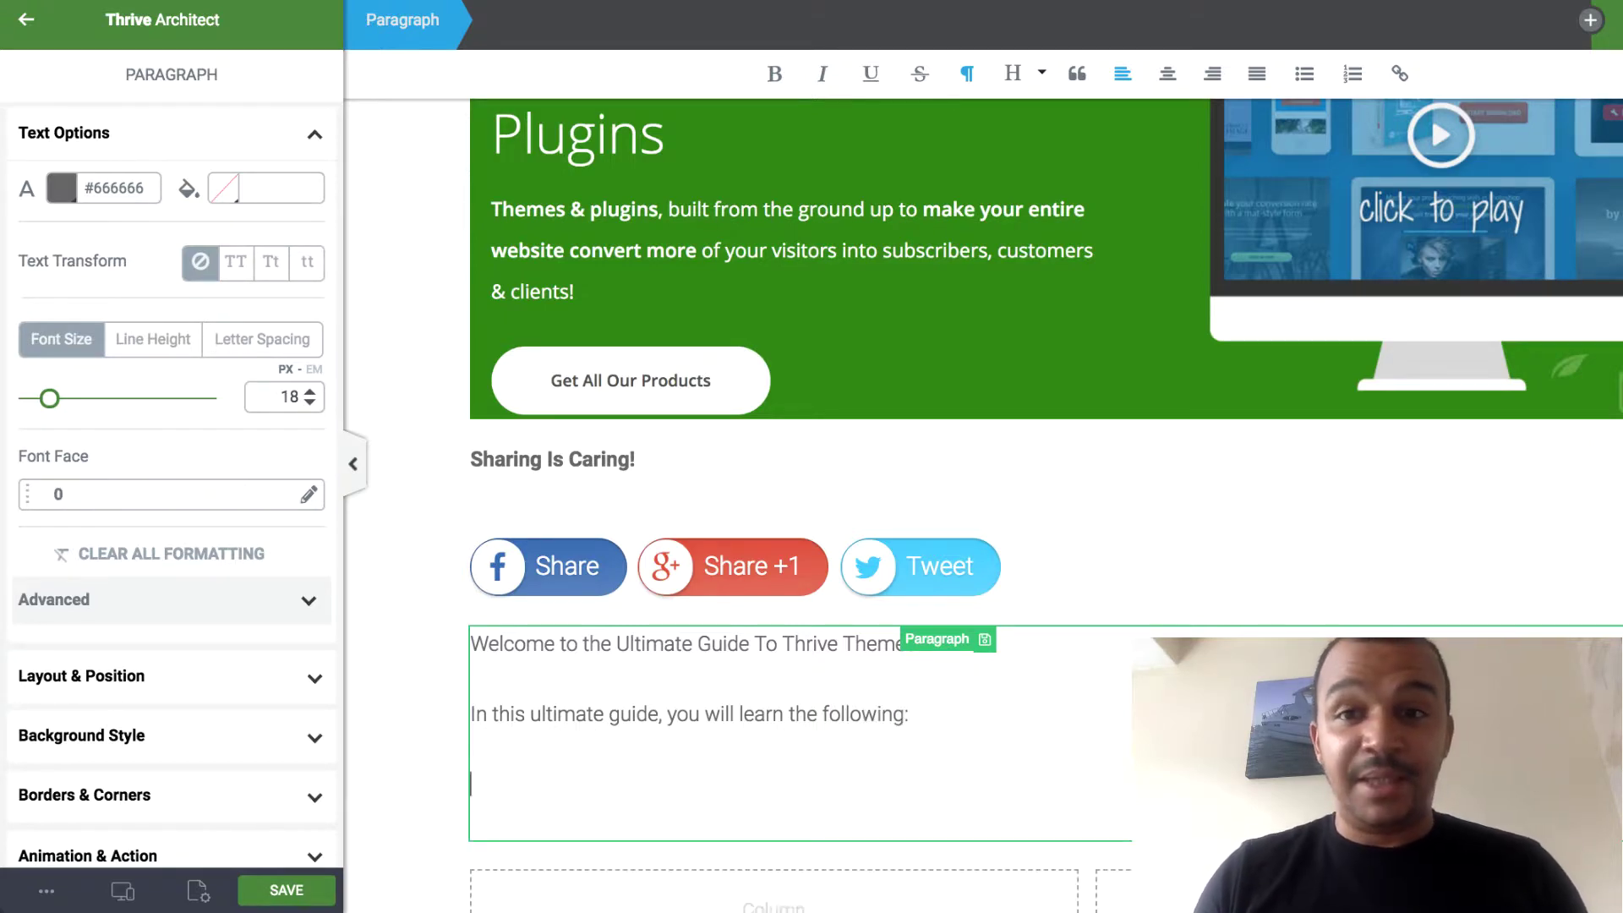
{"action": "type", "text": "E"}
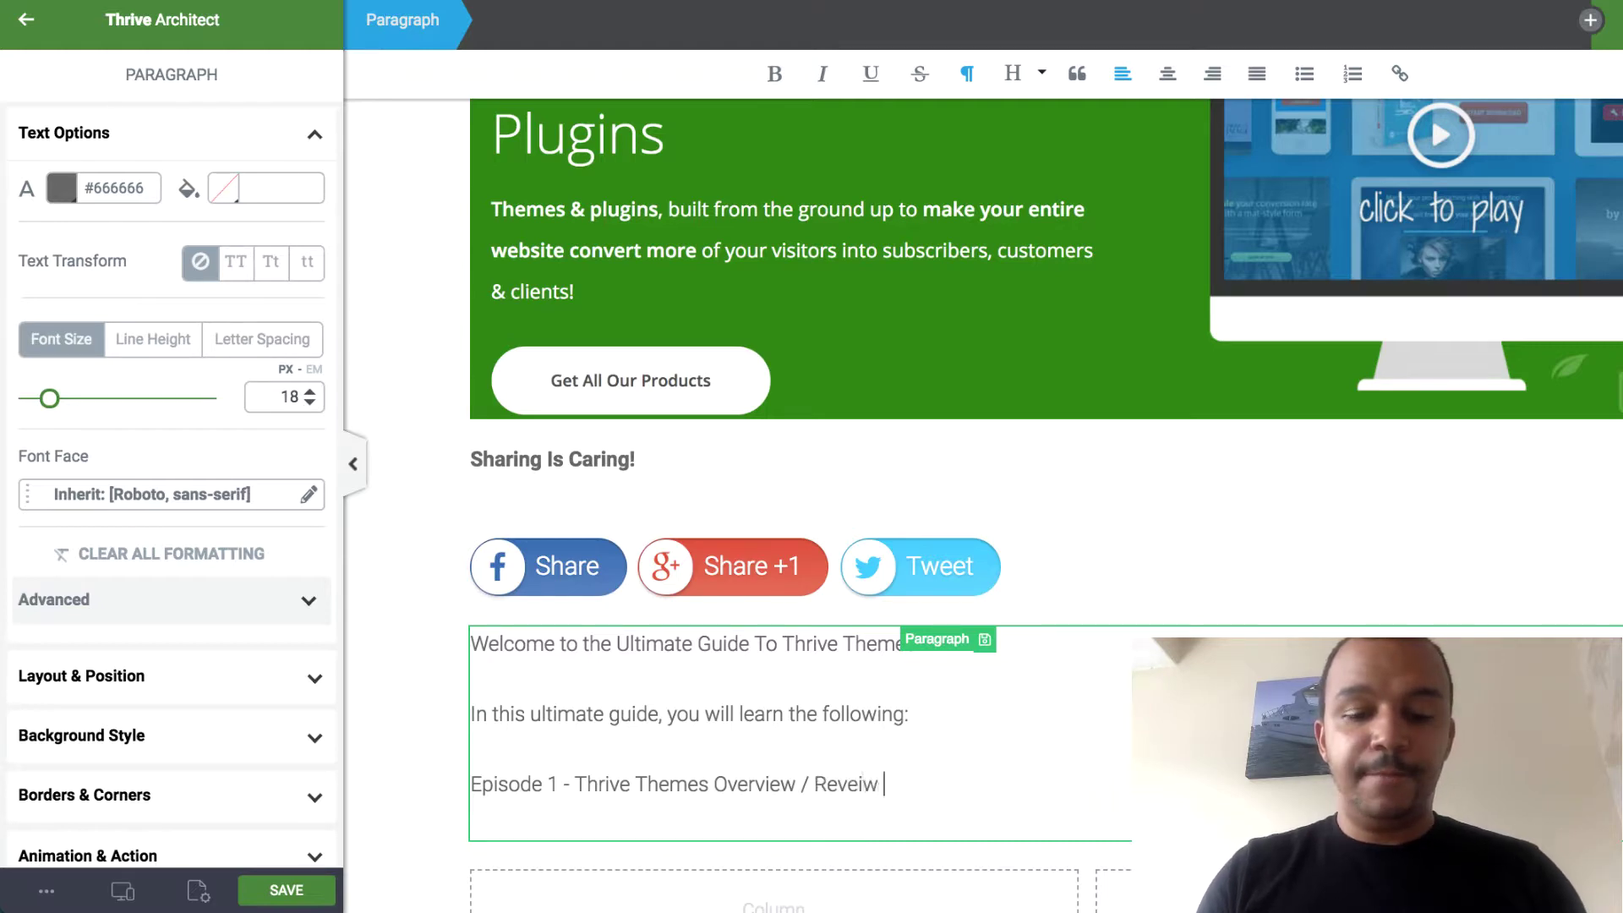
{"action": "key", "text": "Return"}
{"action": "type", "text": "Espe"}
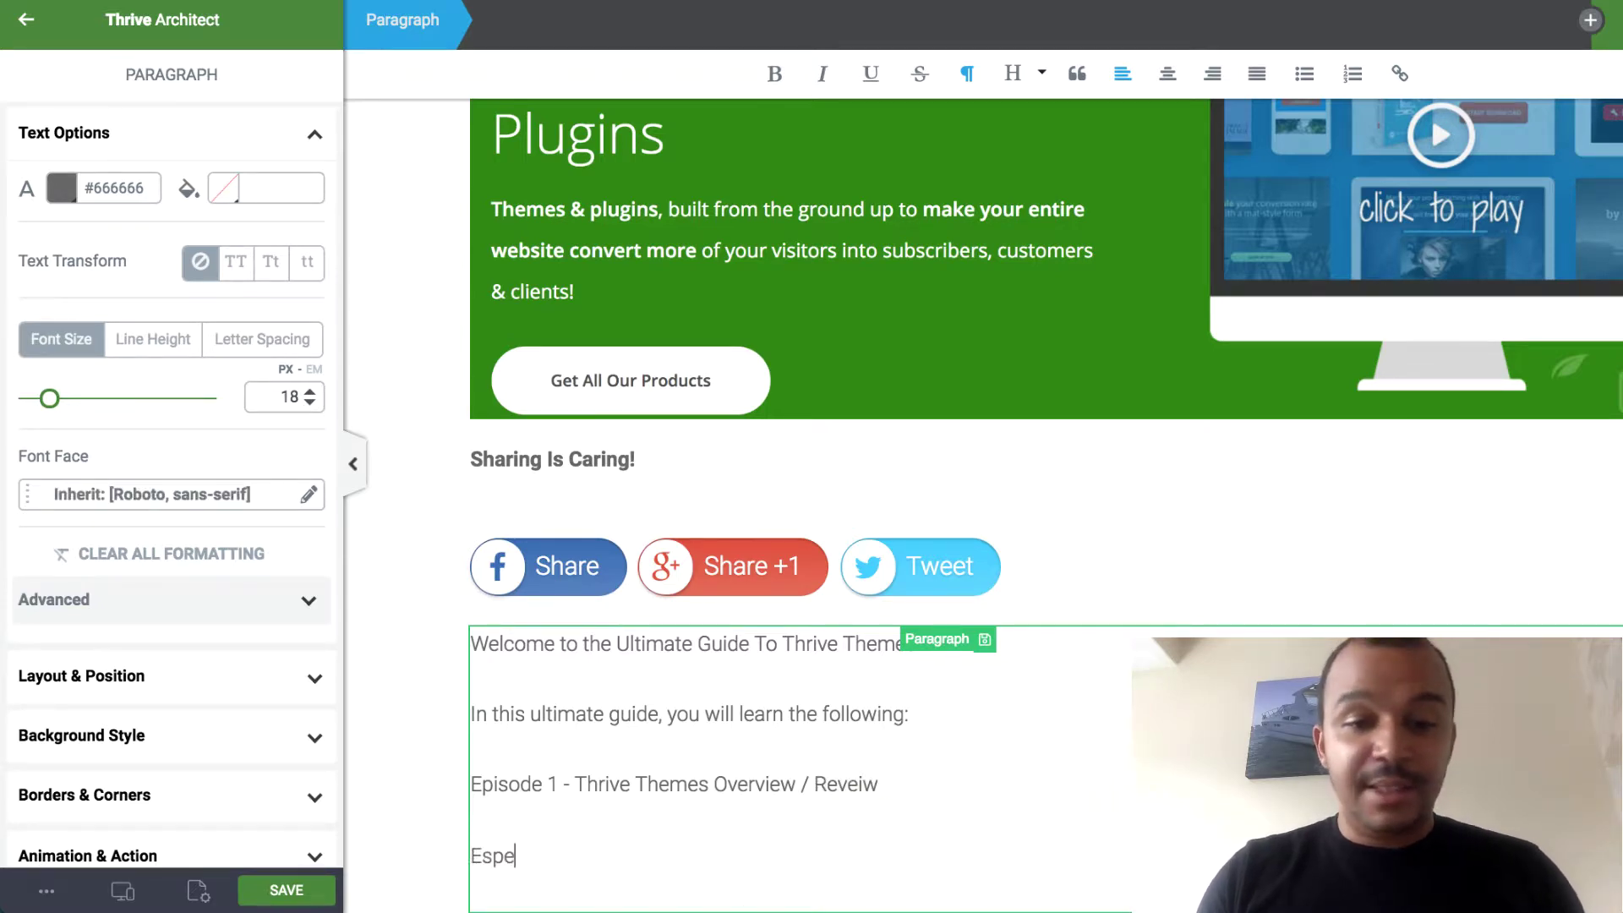
{"action": "scroll", "coordinate": [1045, 505], "scroll_direction": "down", "scroll_amount": 5}
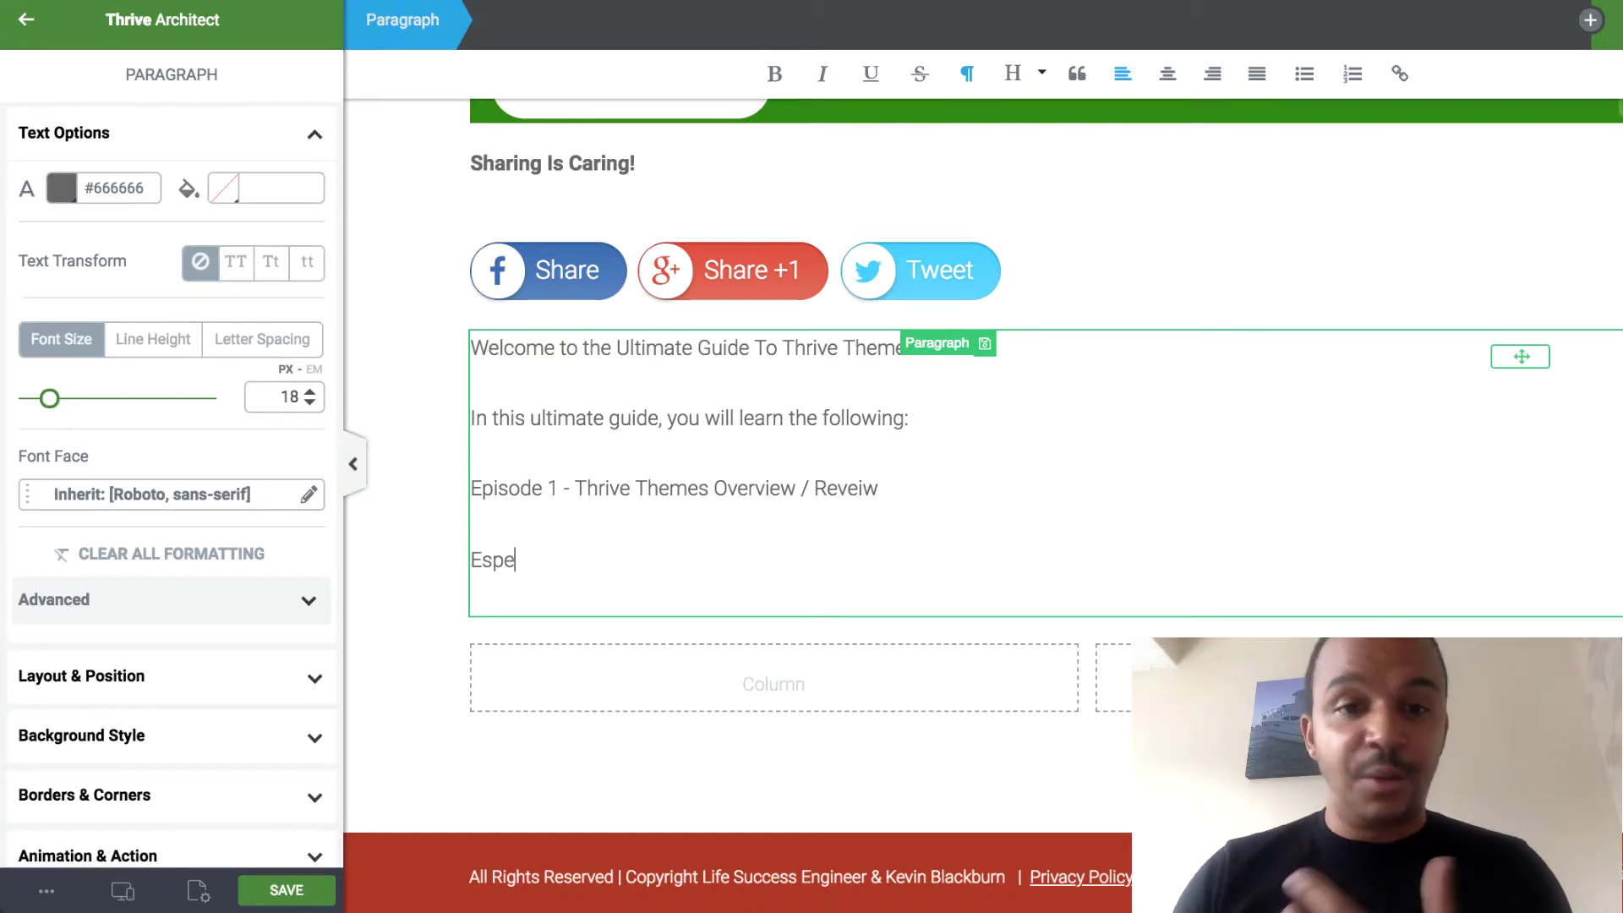
{"action": "left_click", "coordinate": [27, 19]}
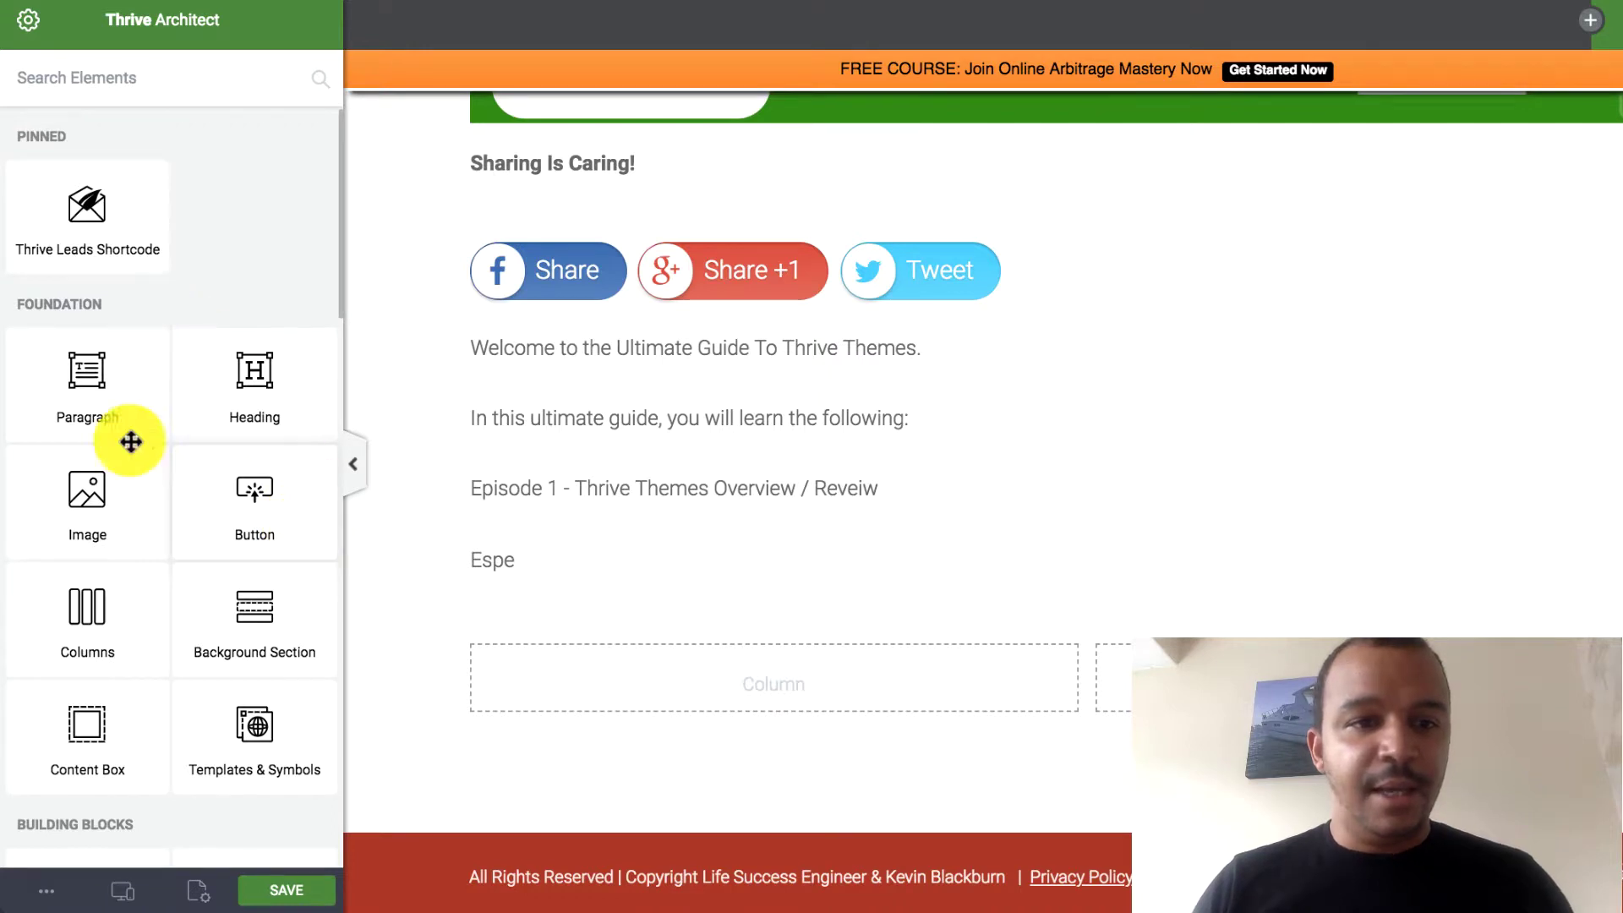
{"action": "scroll", "coordinate": [131, 585], "scroll_direction": "down", "scroll_amount": 3}
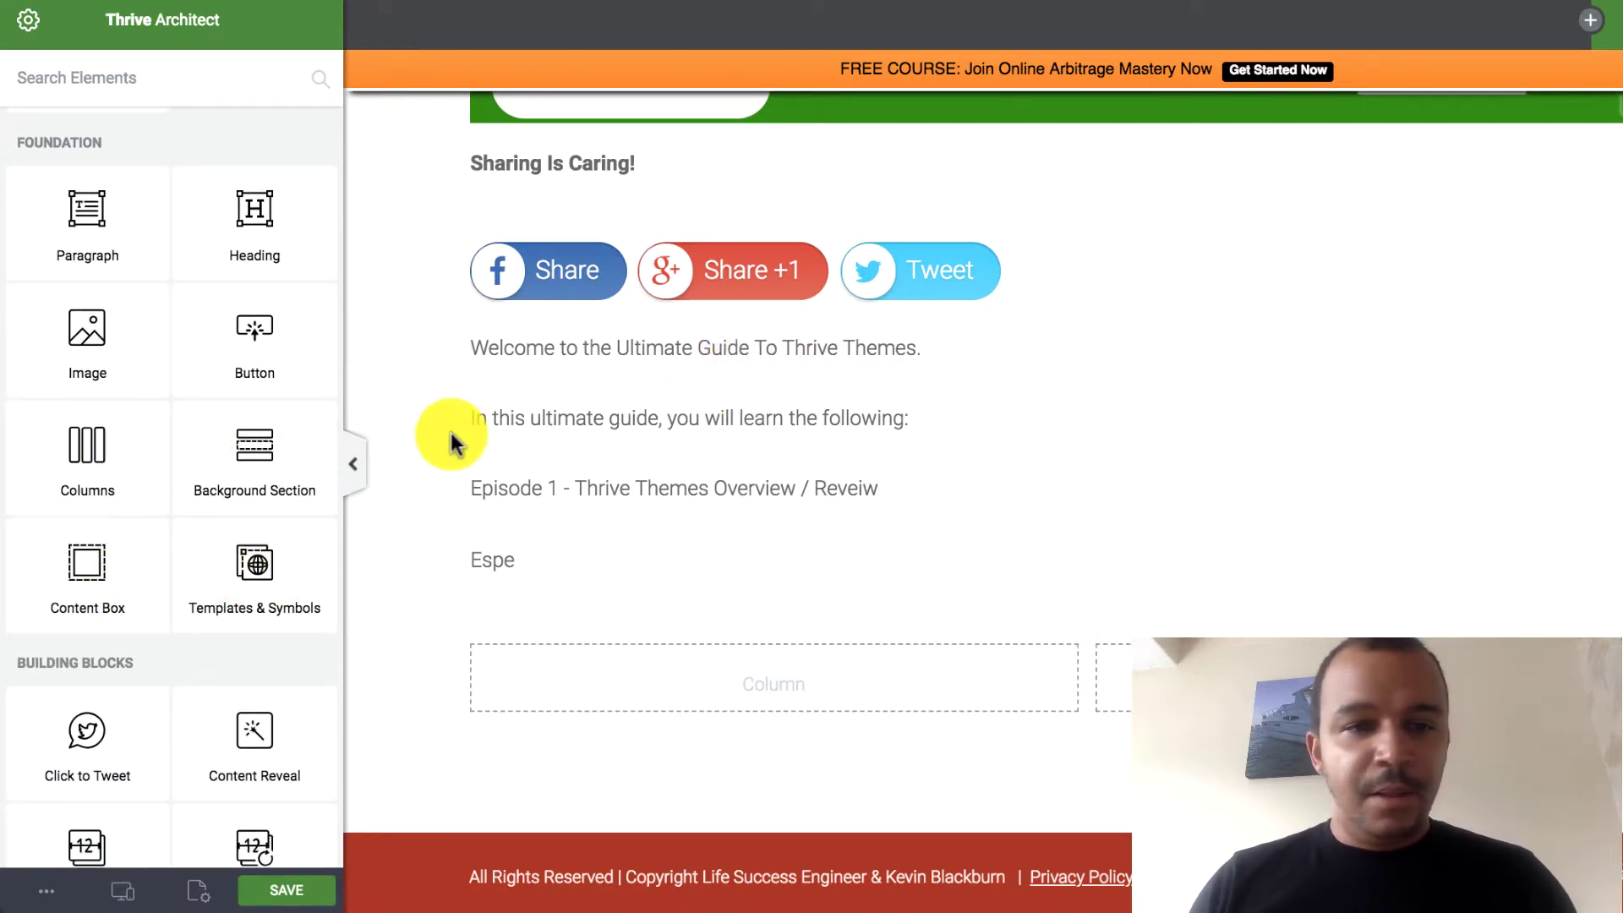
{"action": "left_click_drag", "start_coordinate": [261, 449], "coordinate": [1007, 605]}
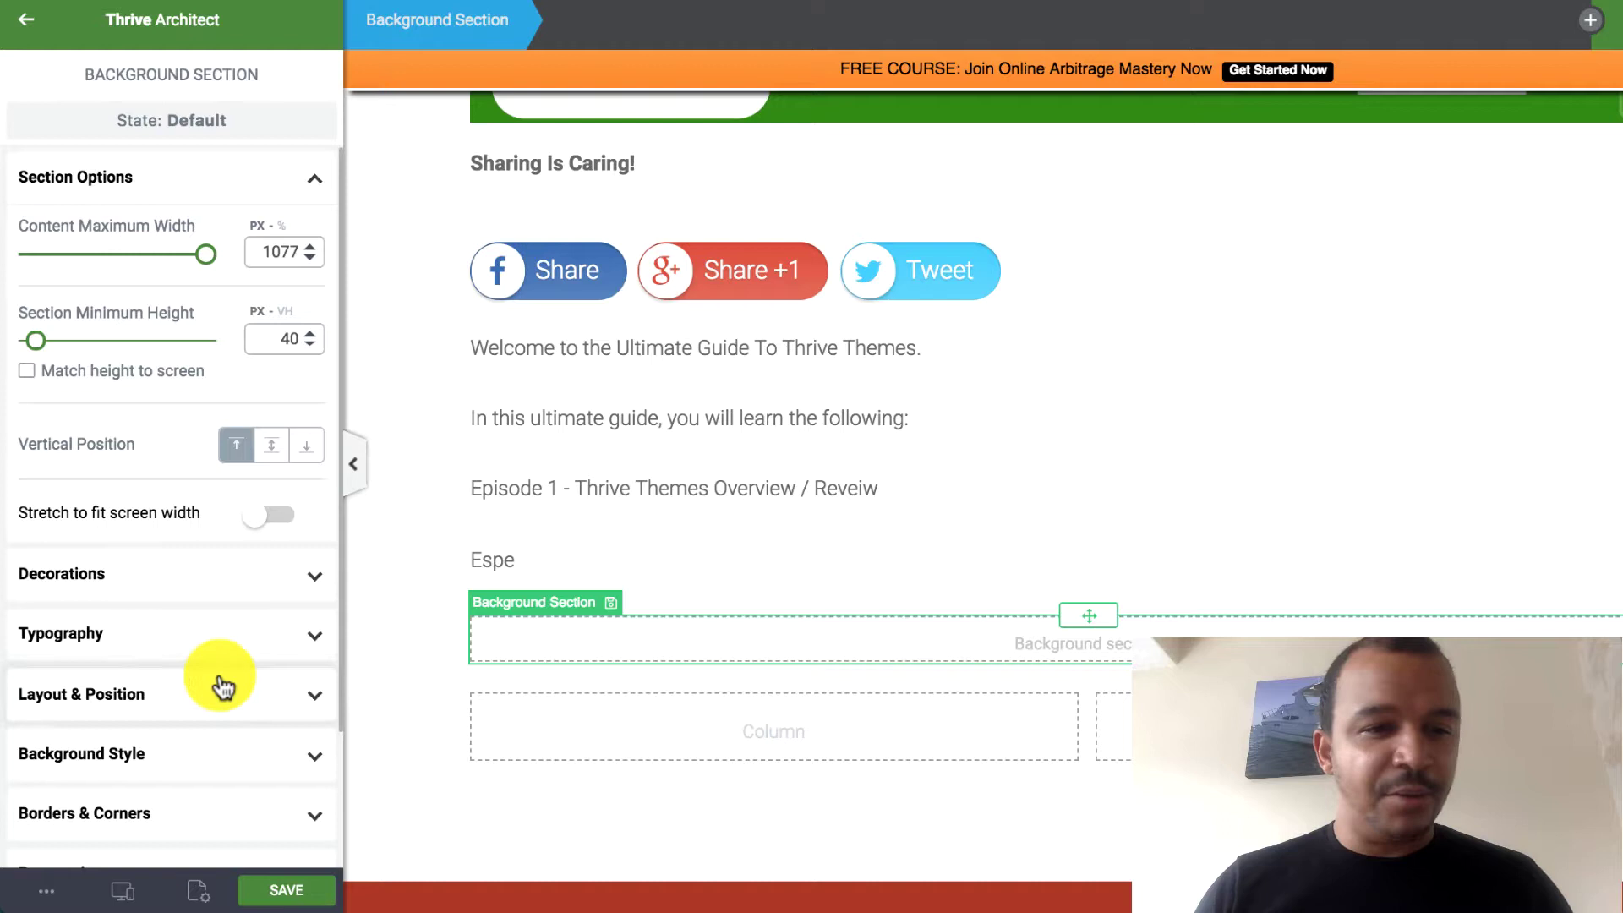
{"action": "left_click", "coordinate": [207, 754]}
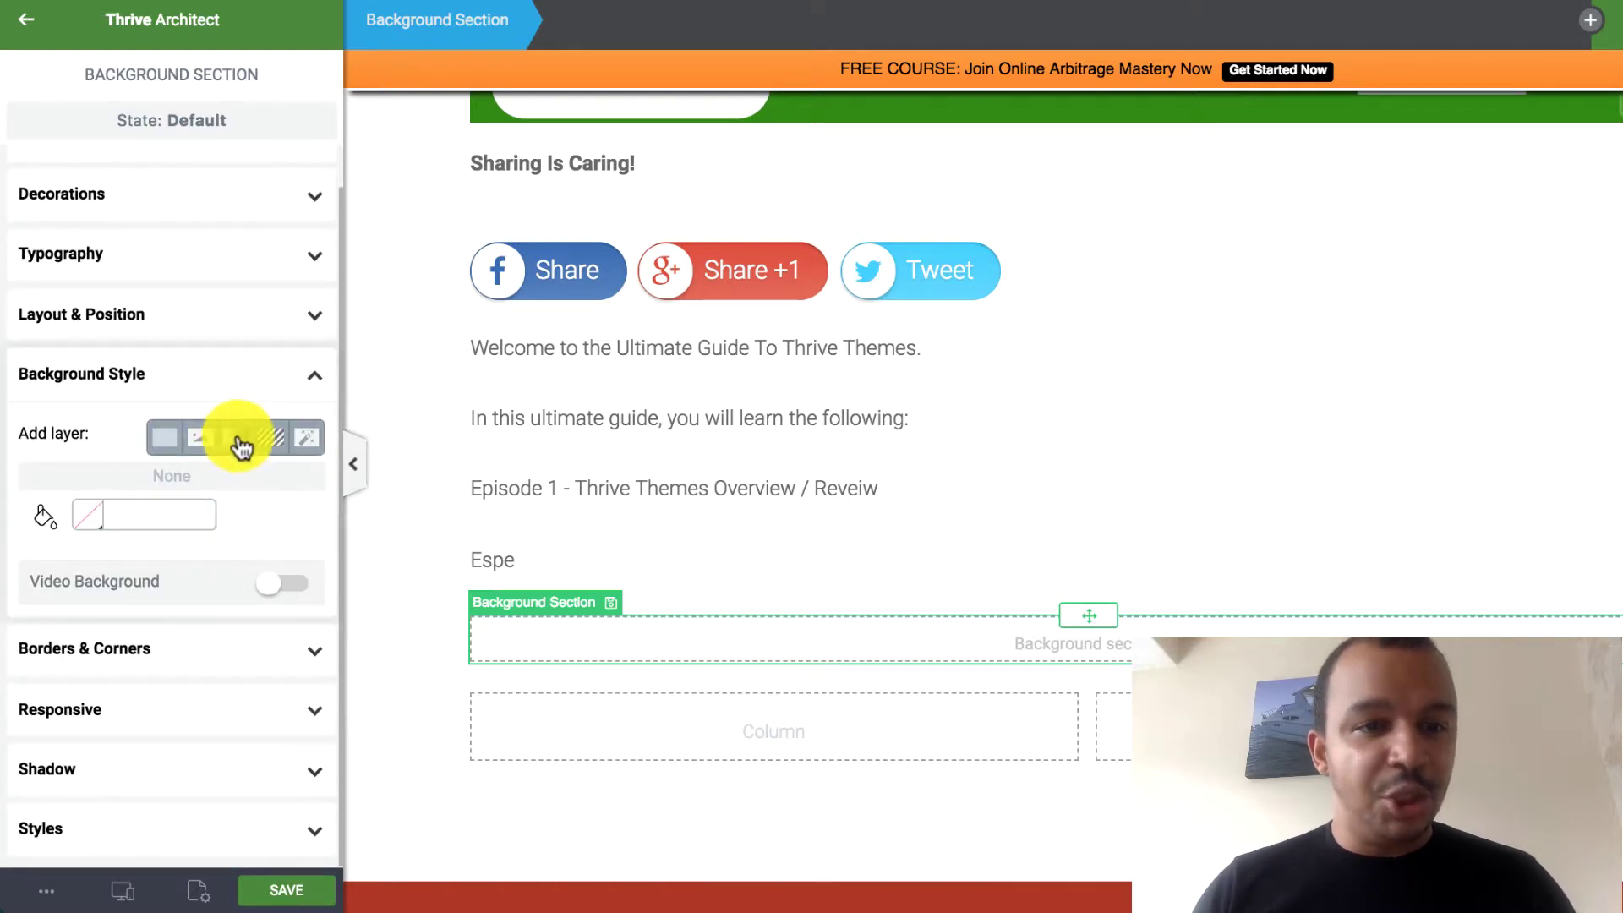
{"action": "left_click", "coordinate": [166, 438]}
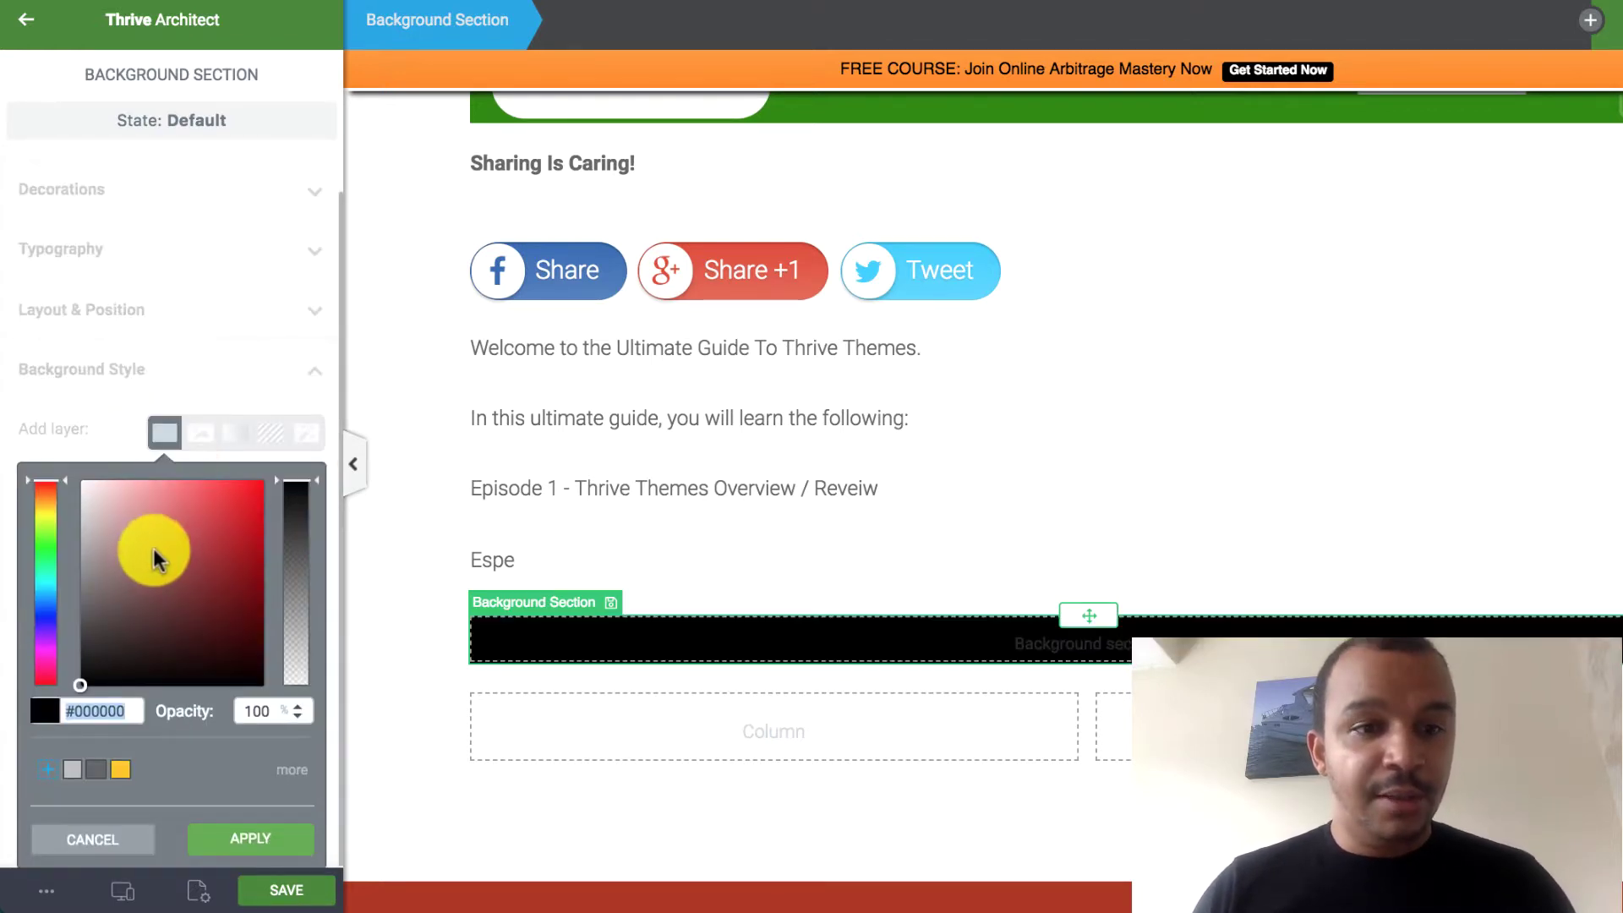
{"action": "left_click", "coordinate": [84, 495]}
{"action": "left_click", "coordinate": [83, 524]}
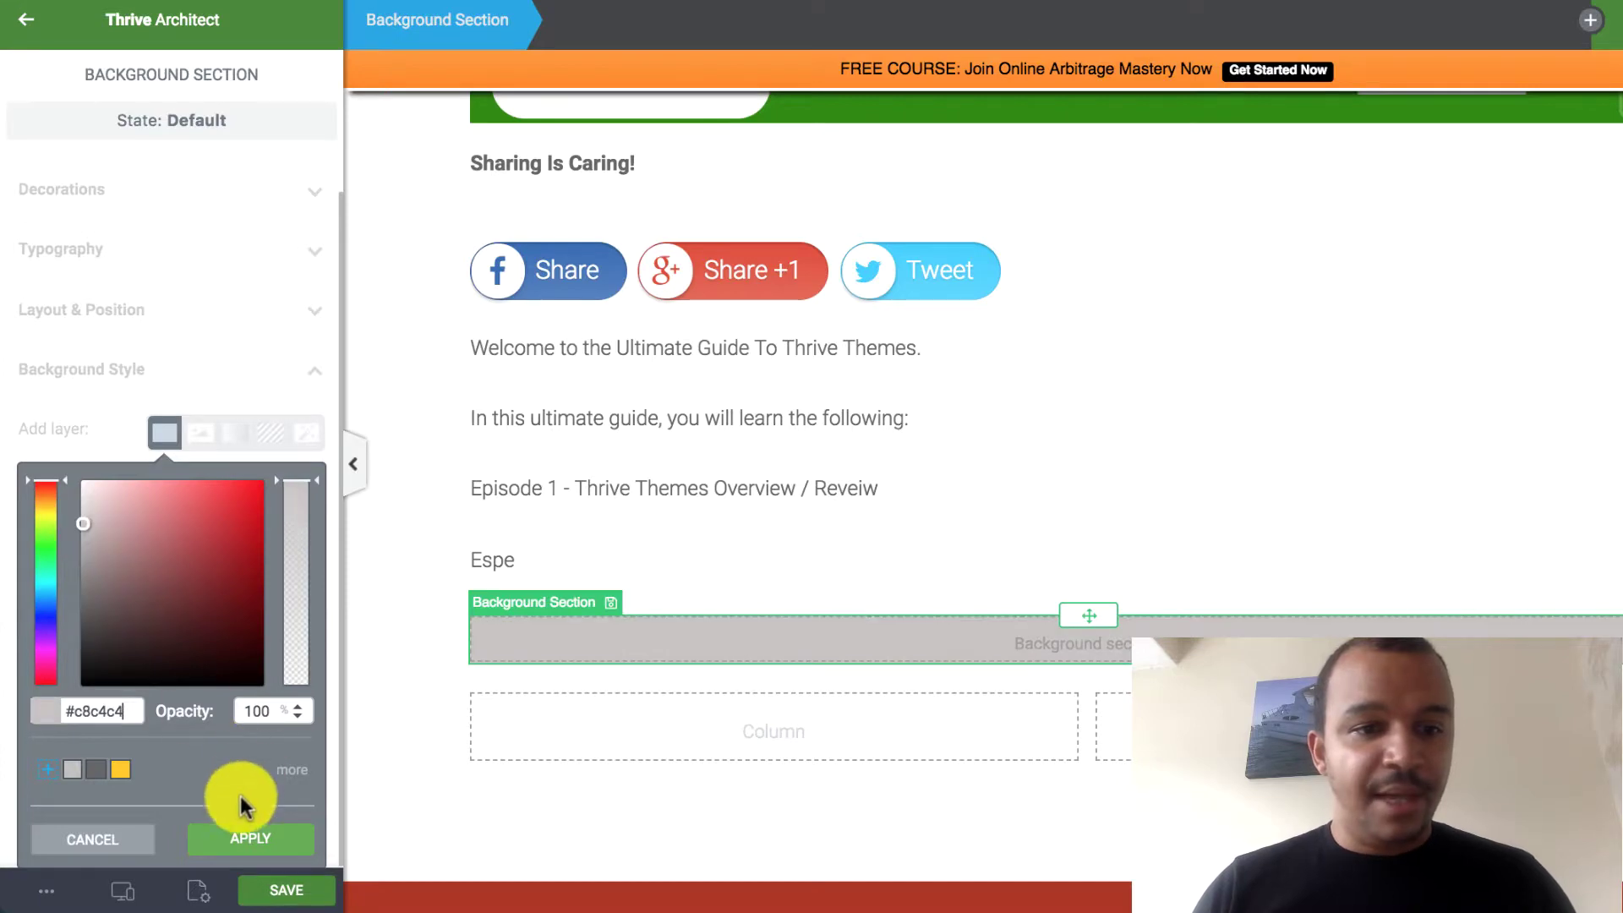
{"action": "left_click", "coordinate": [243, 845]}
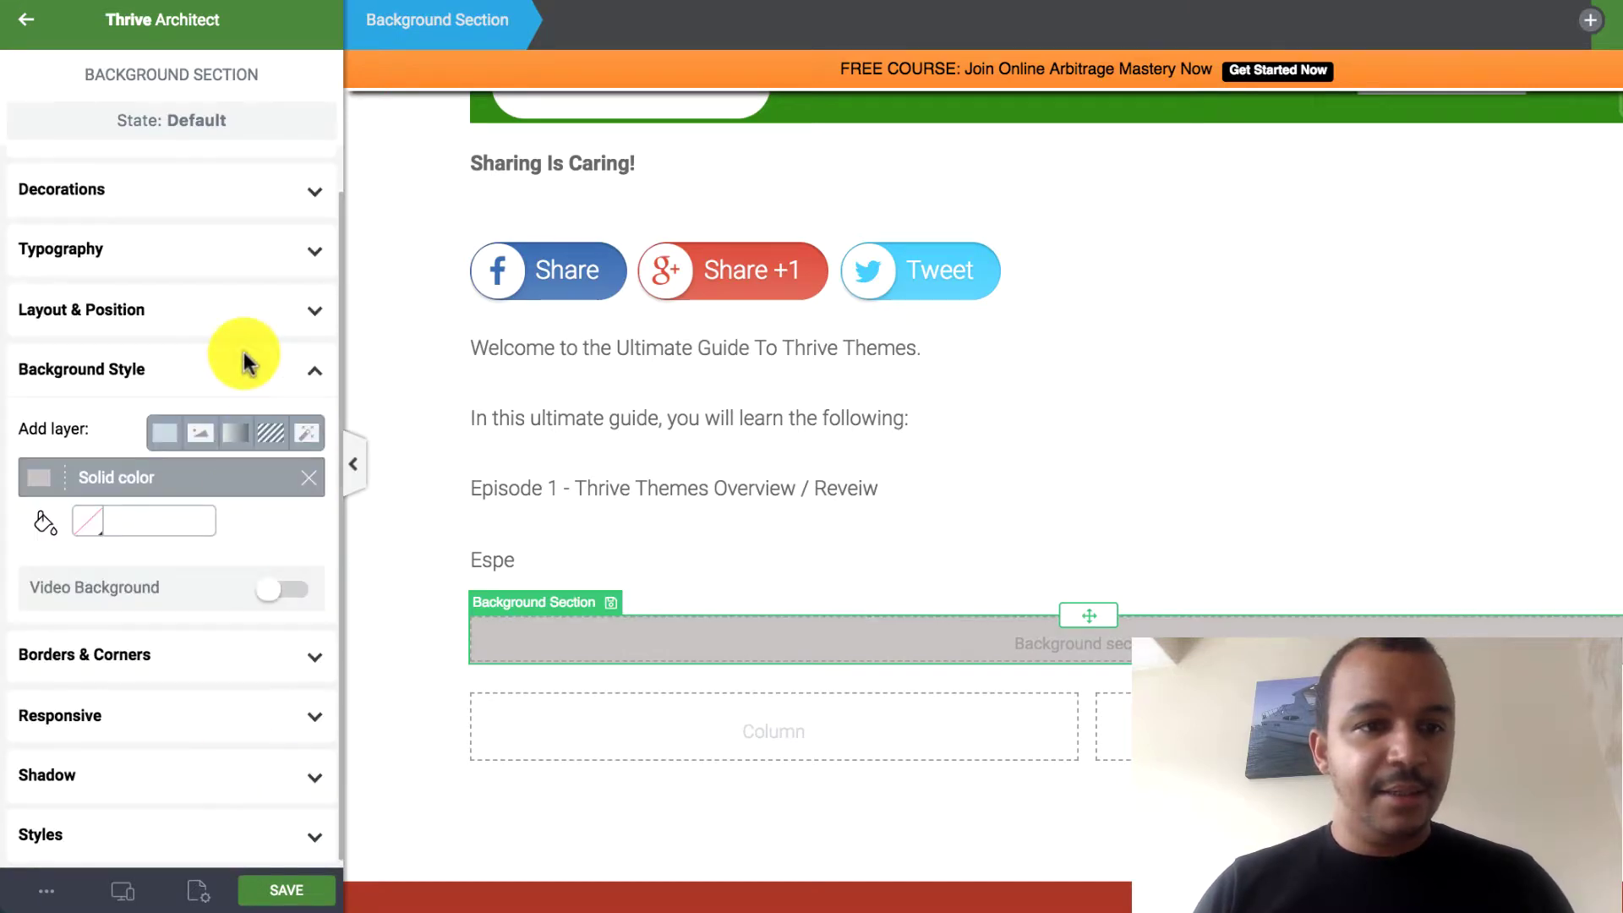
{"action": "left_click", "coordinate": [253, 216]}
{"action": "left_click", "coordinate": [234, 417]}
{"action": "scroll", "coordinate": [230, 408], "scroll_direction": "down", "scroll_amount": 4}
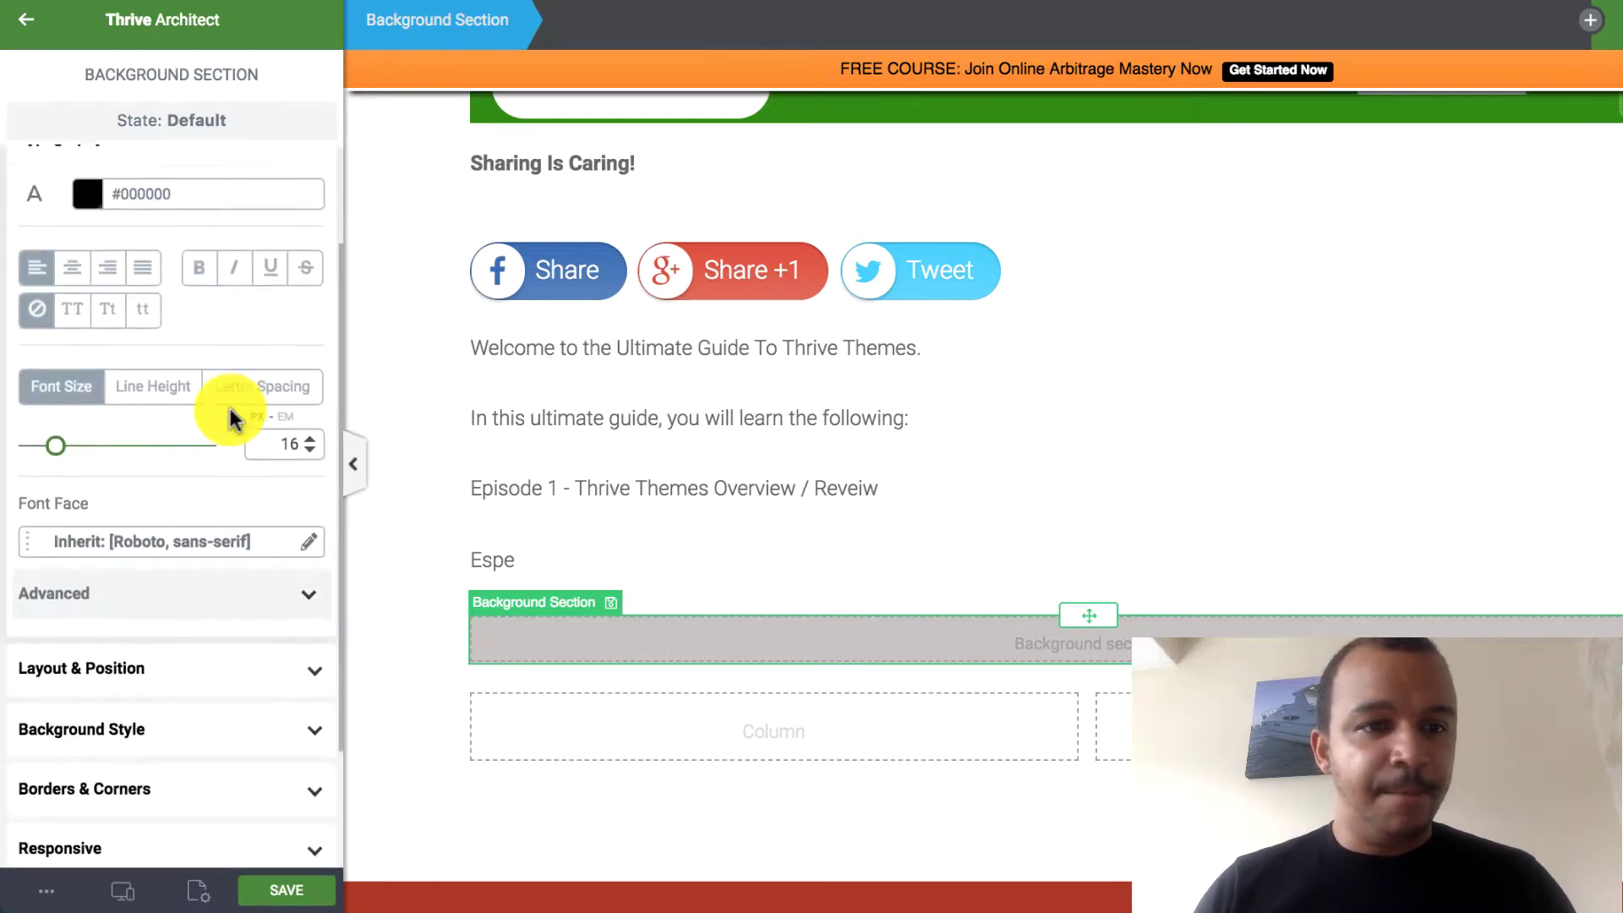
{"action": "left_click", "coordinate": [192, 555]}
{"action": "scroll", "coordinate": [192, 554], "scroll_direction": "down", "scroll_amount": 2}
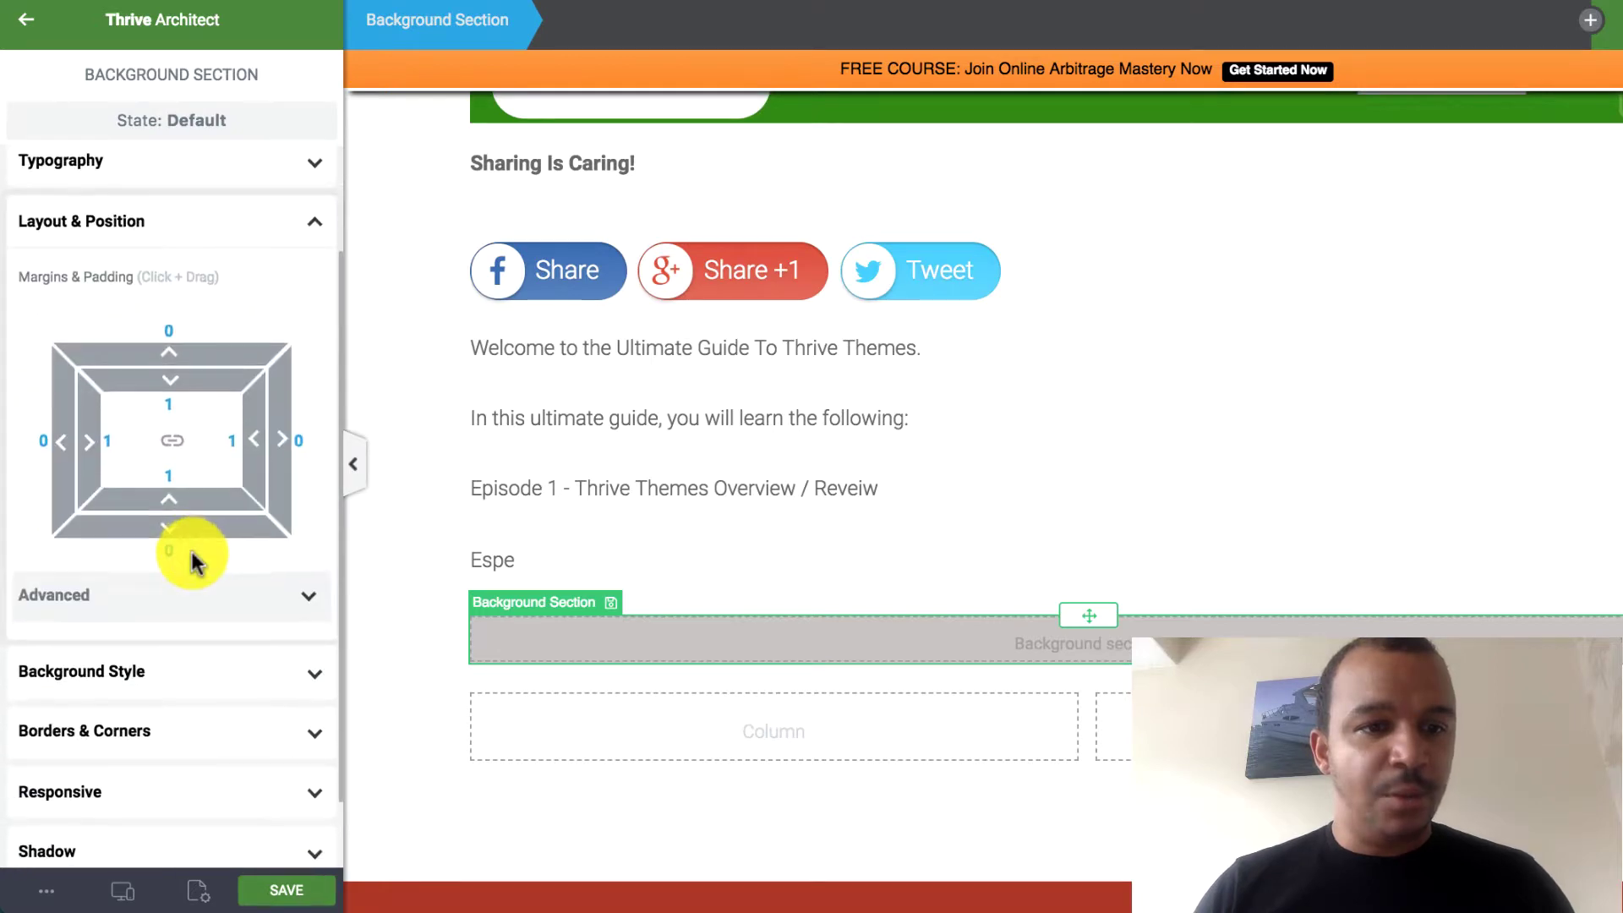
{"action": "left_click", "coordinate": [181, 670]}
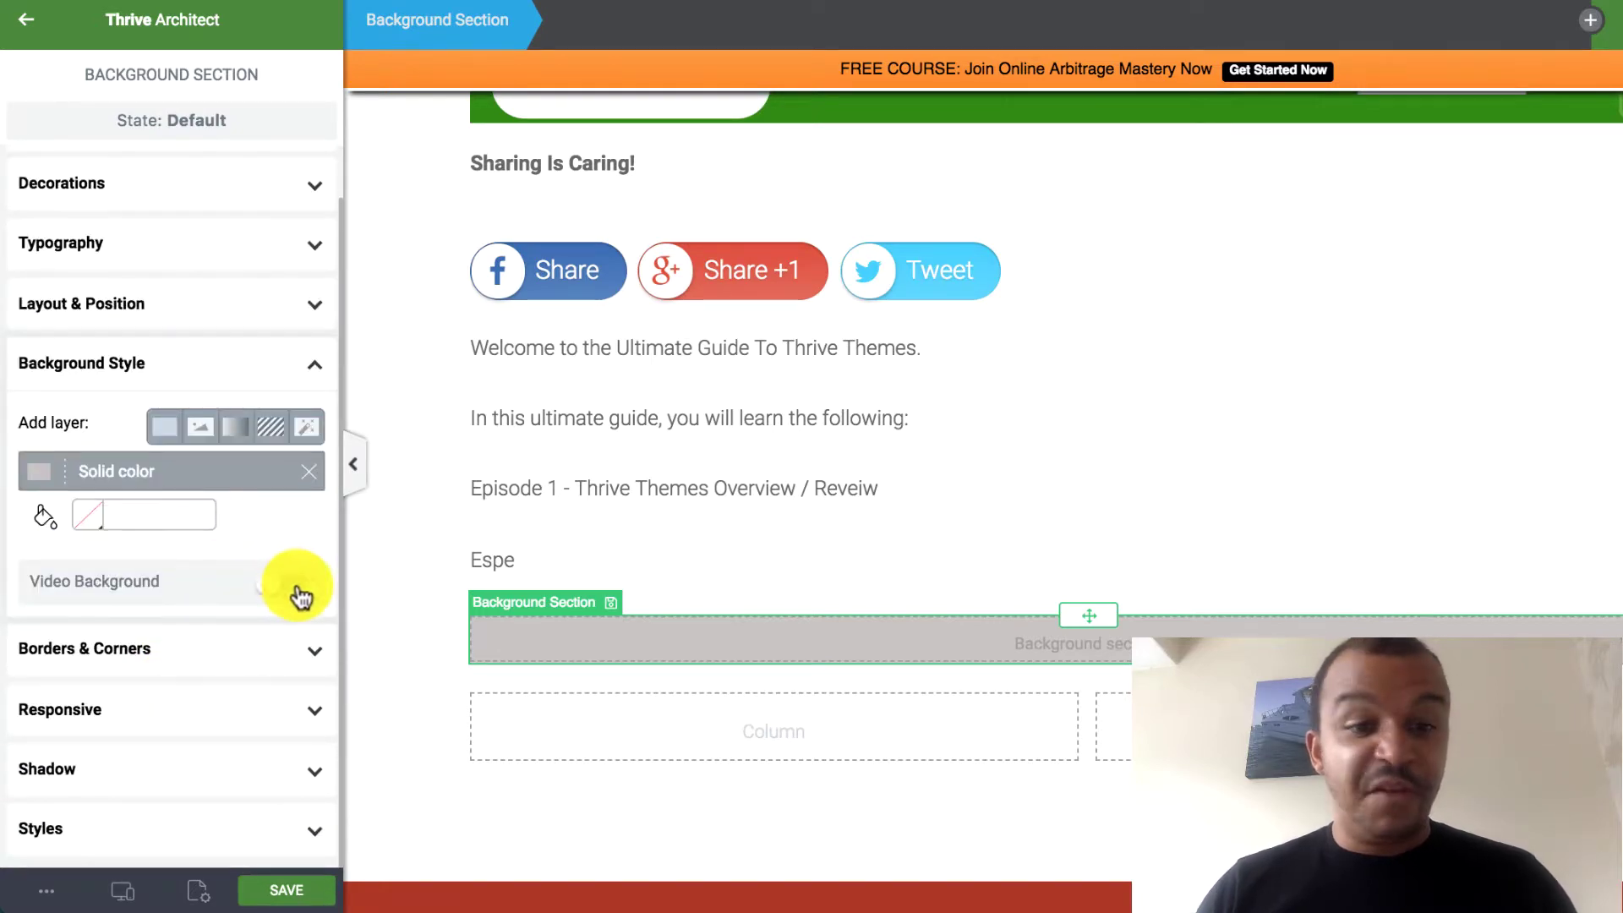
{"action": "left_click", "coordinate": [253, 663]}
{"action": "scroll", "coordinate": [251, 659], "scroll_direction": "down", "scroll_amount": 1}
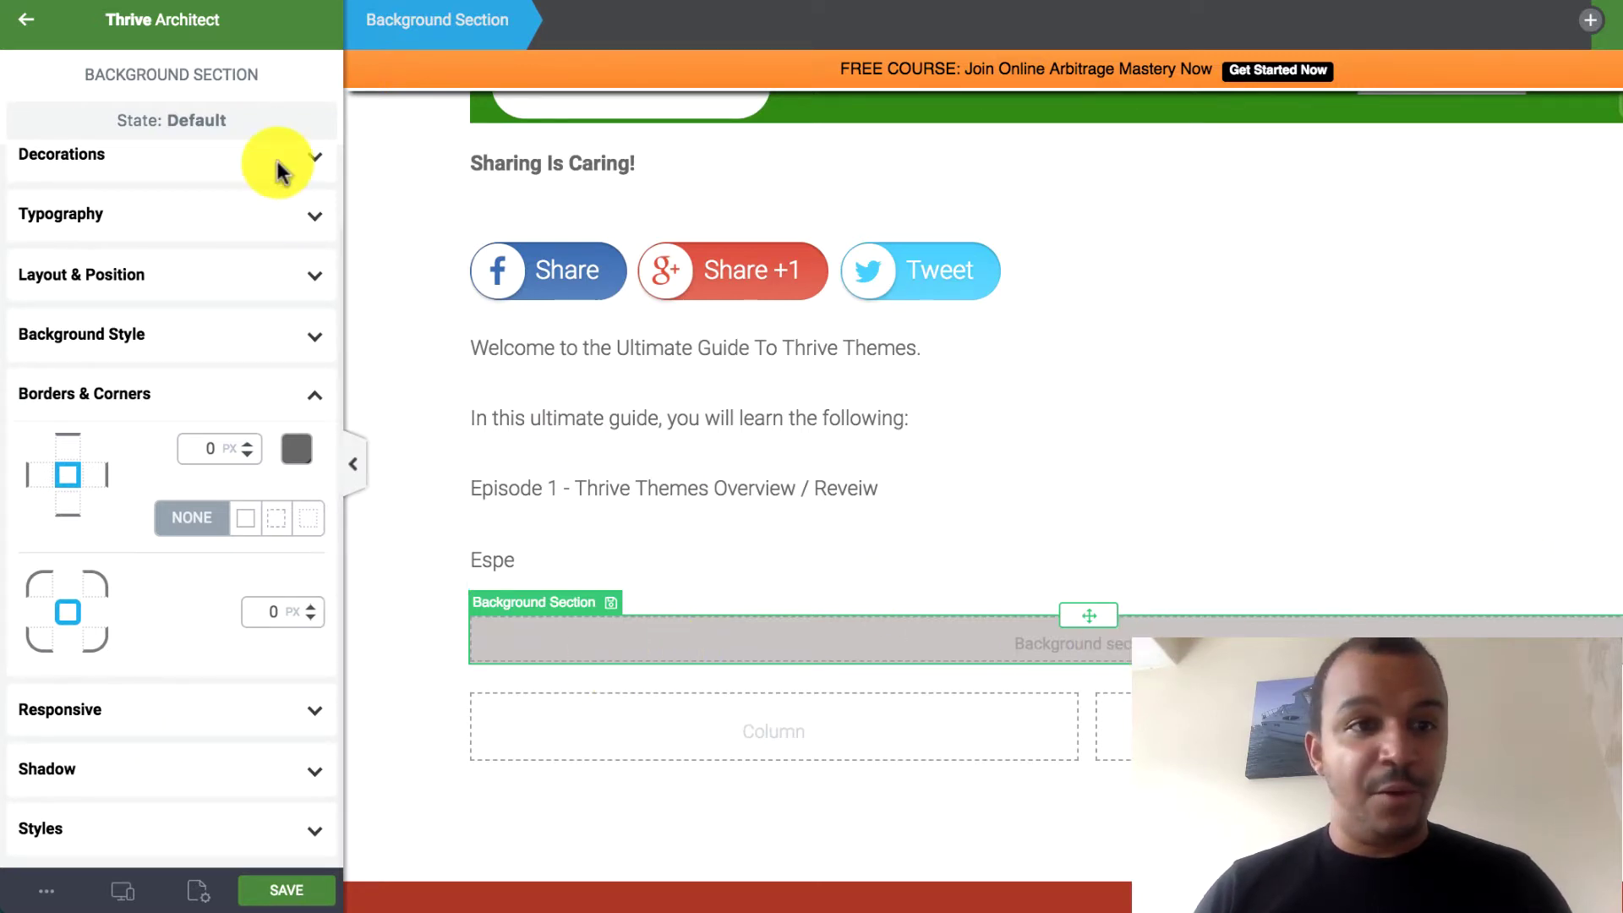
Step: Drop a Video element between the grey background section and the columns
{"action": "left_click", "coordinate": [26, 19]}
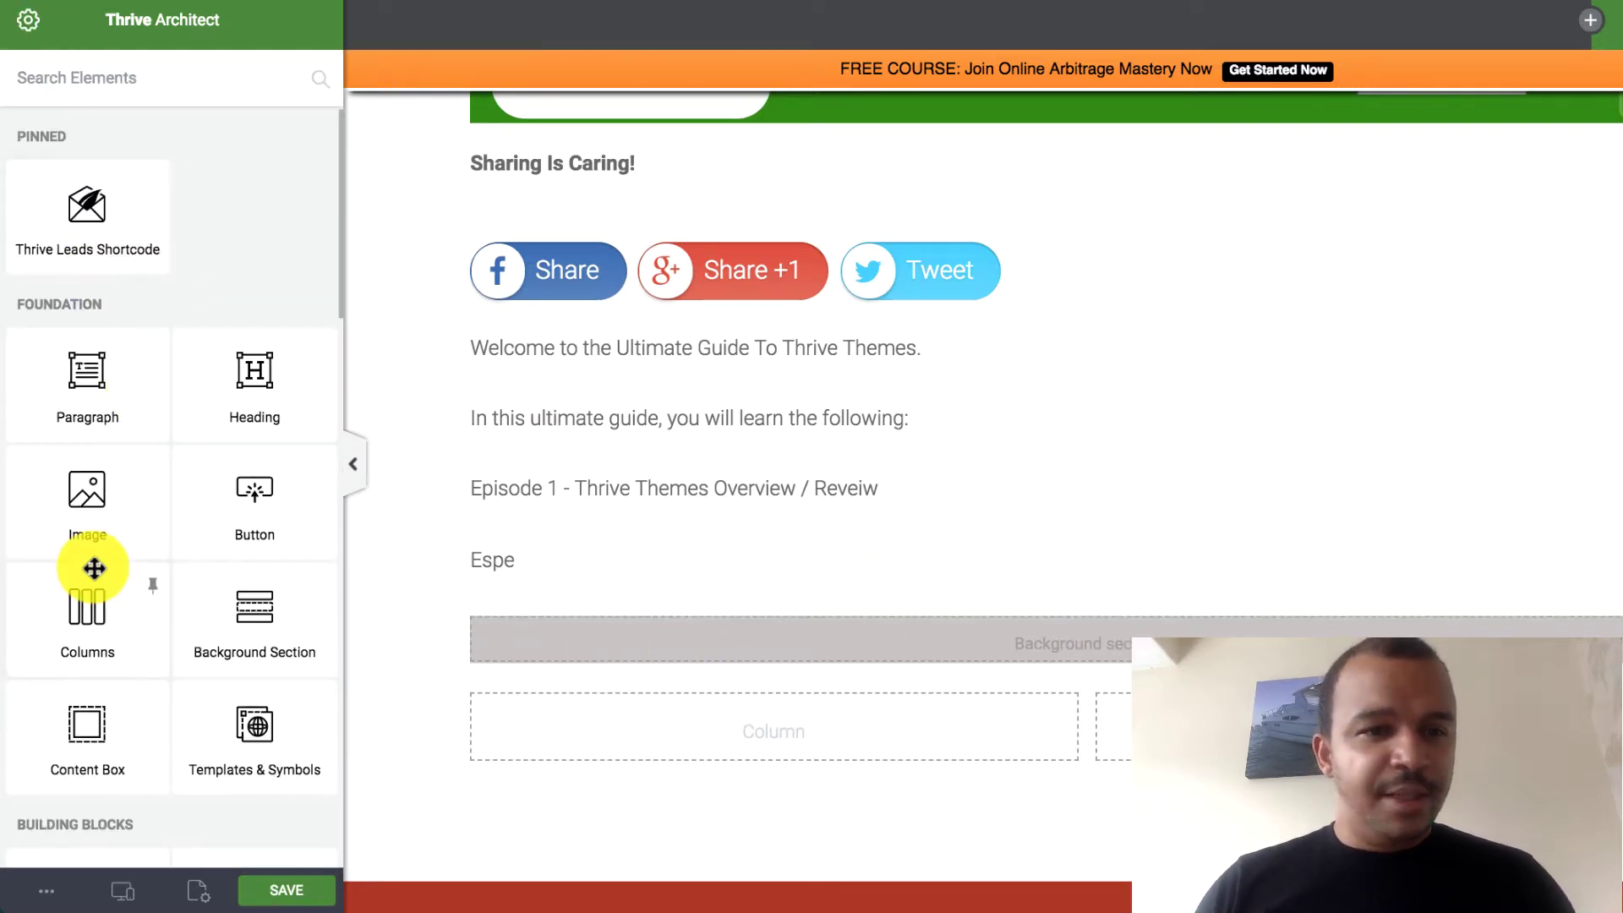
{"action": "scroll", "coordinate": [94, 569], "scroll_direction": "down", "scroll_amount": 5}
{"action": "scroll", "coordinate": [94, 569], "scroll_direction": "down", "scroll_amount": 3}
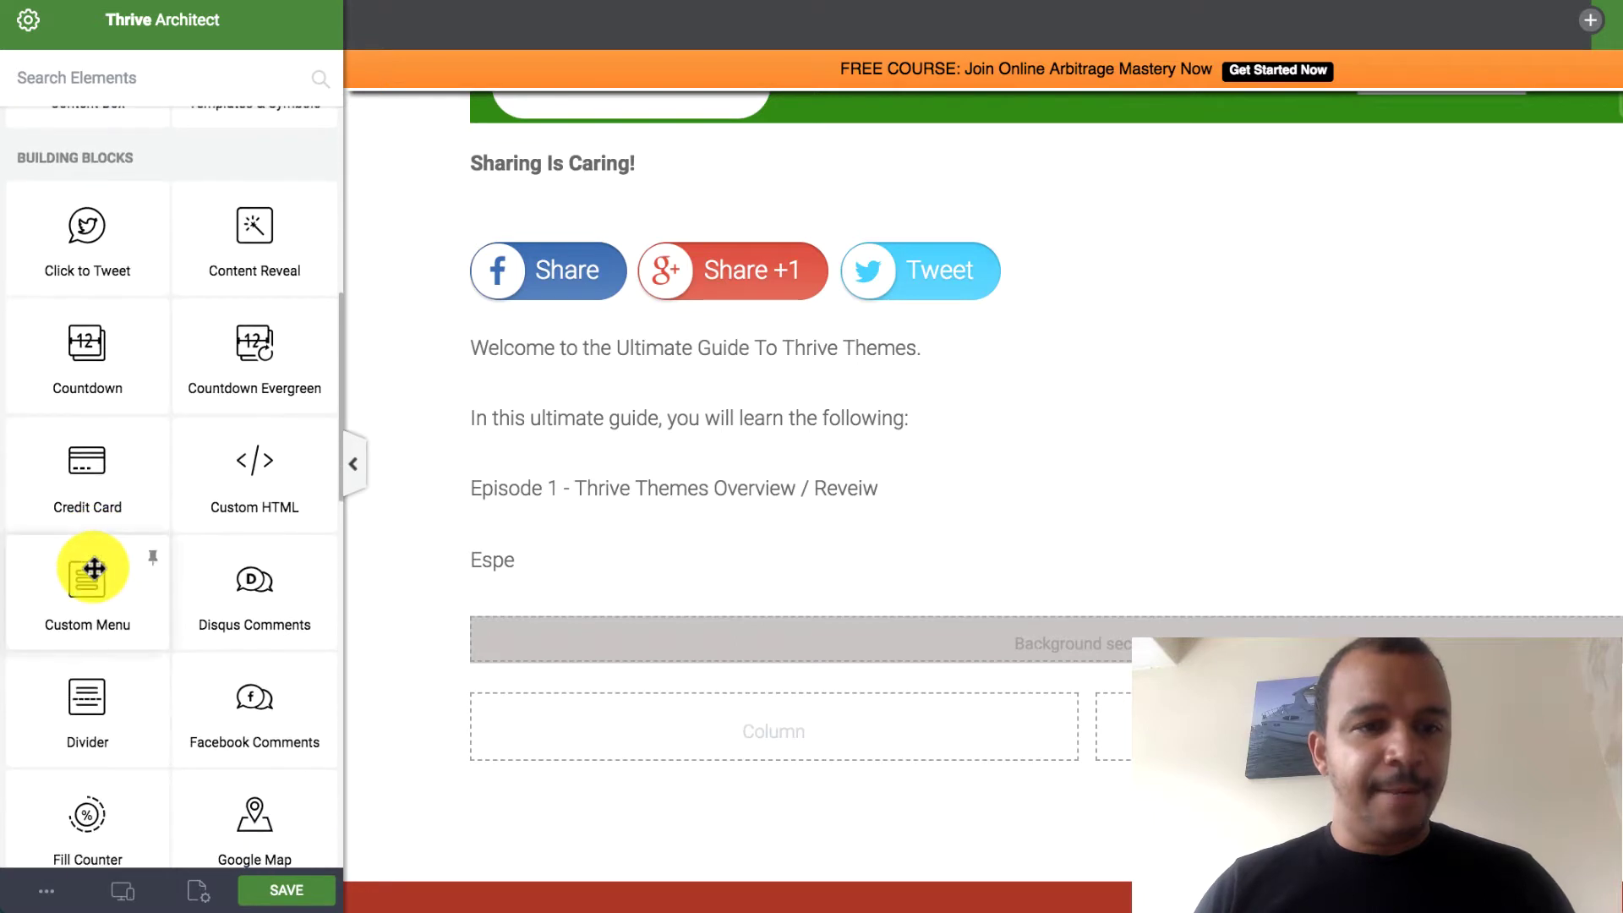
{"action": "scroll", "coordinate": [94, 568], "scroll_direction": "down", "scroll_amount": 2}
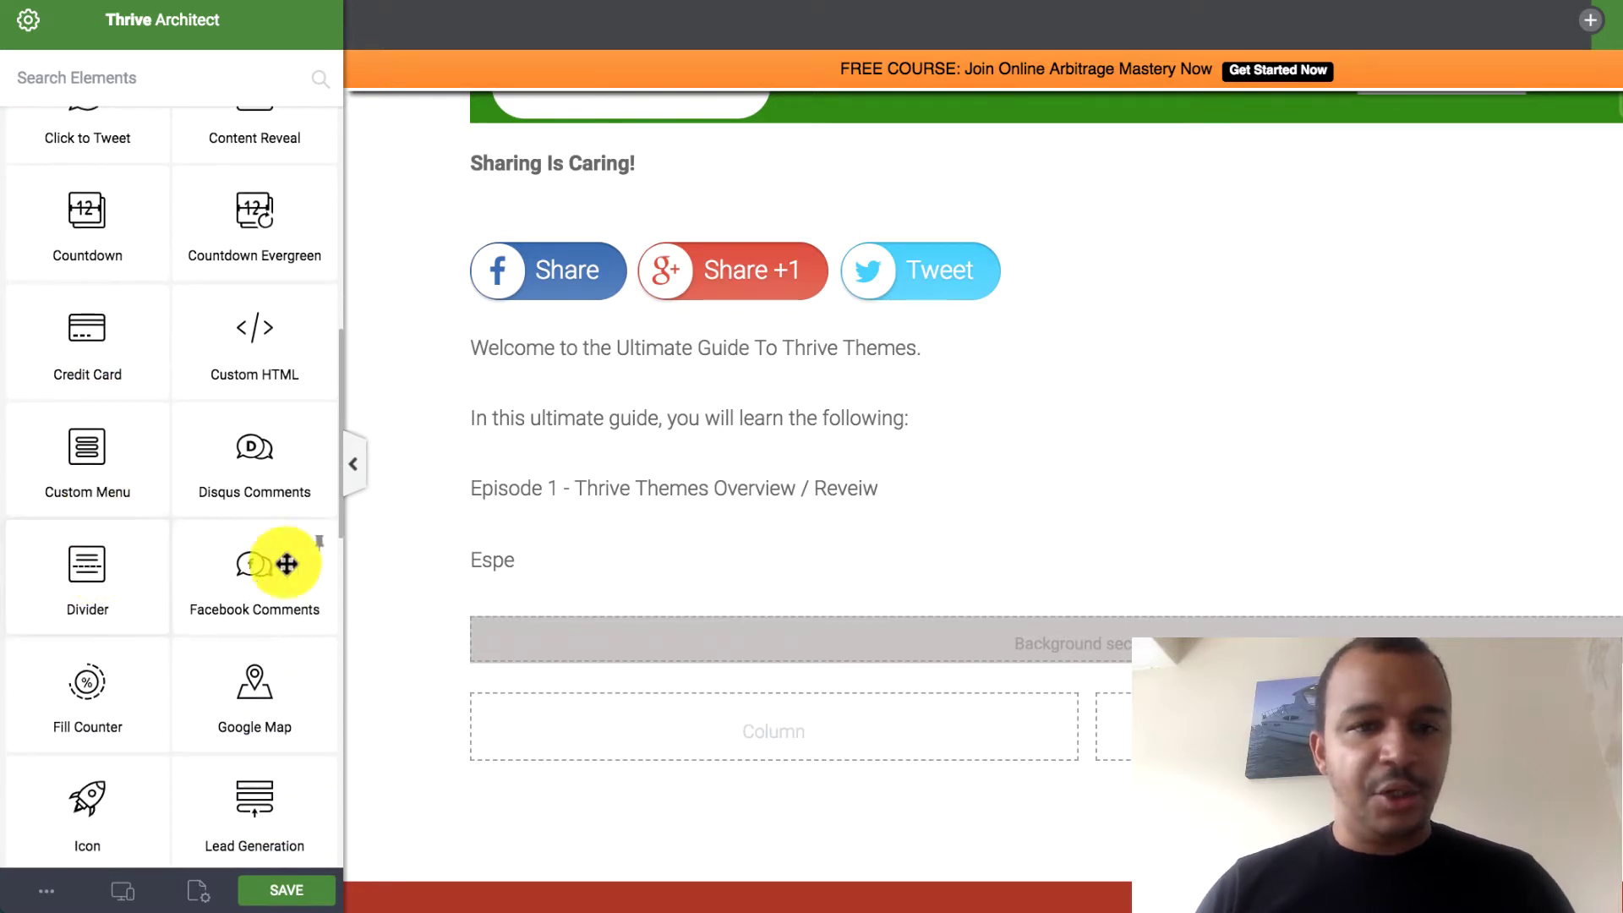
{"action": "scroll", "coordinate": [225, 482], "scroll_direction": "up", "scroll_amount": 10}
{"action": "left_click_drag", "start_coordinate": [222, 489], "coordinate": [743, 739]}
{"action": "left_click", "coordinate": [1018, 710]}
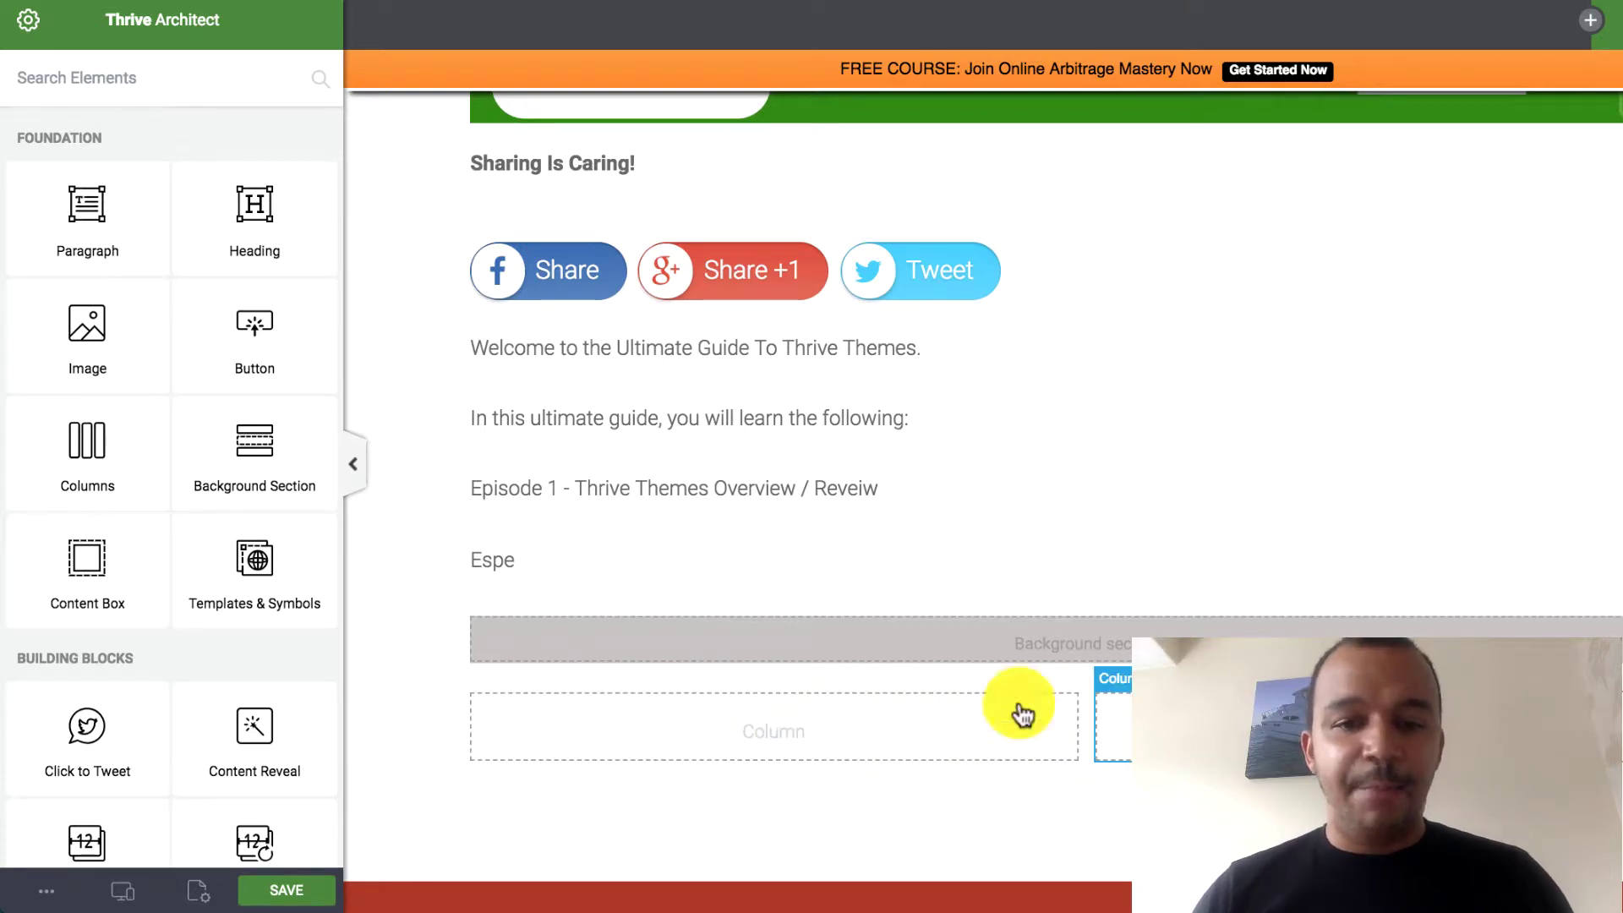
{"action": "left_click", "coordinate": [799, 735]}
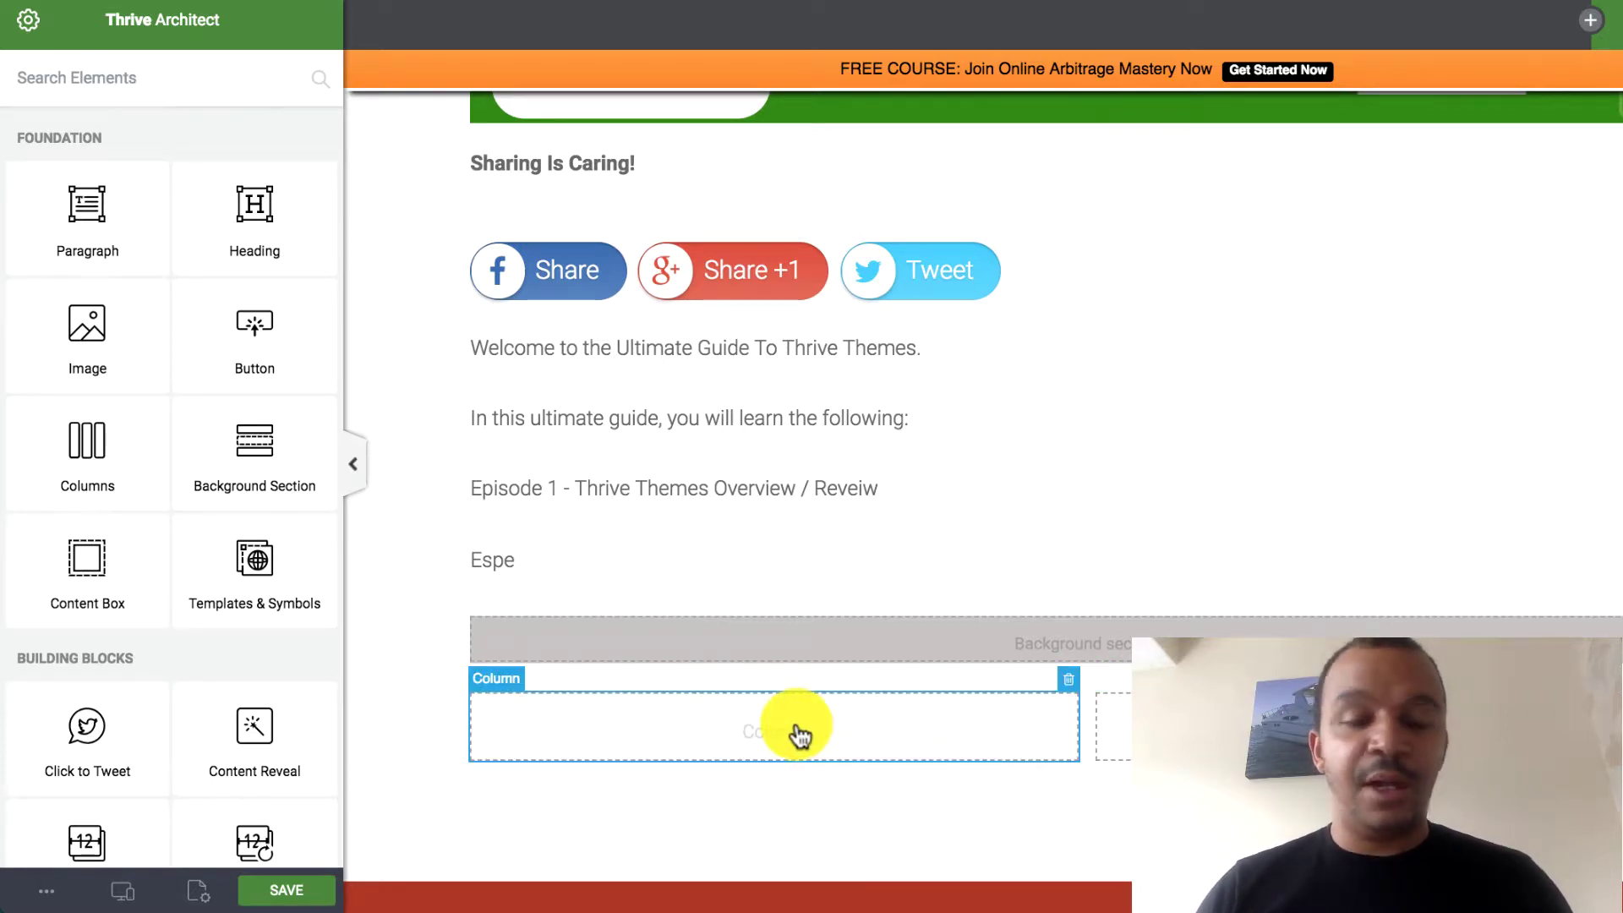
{"action": "scroll", "coordinate": [160, 552], "scroll_direction": "down", "scroll_amount": 10}
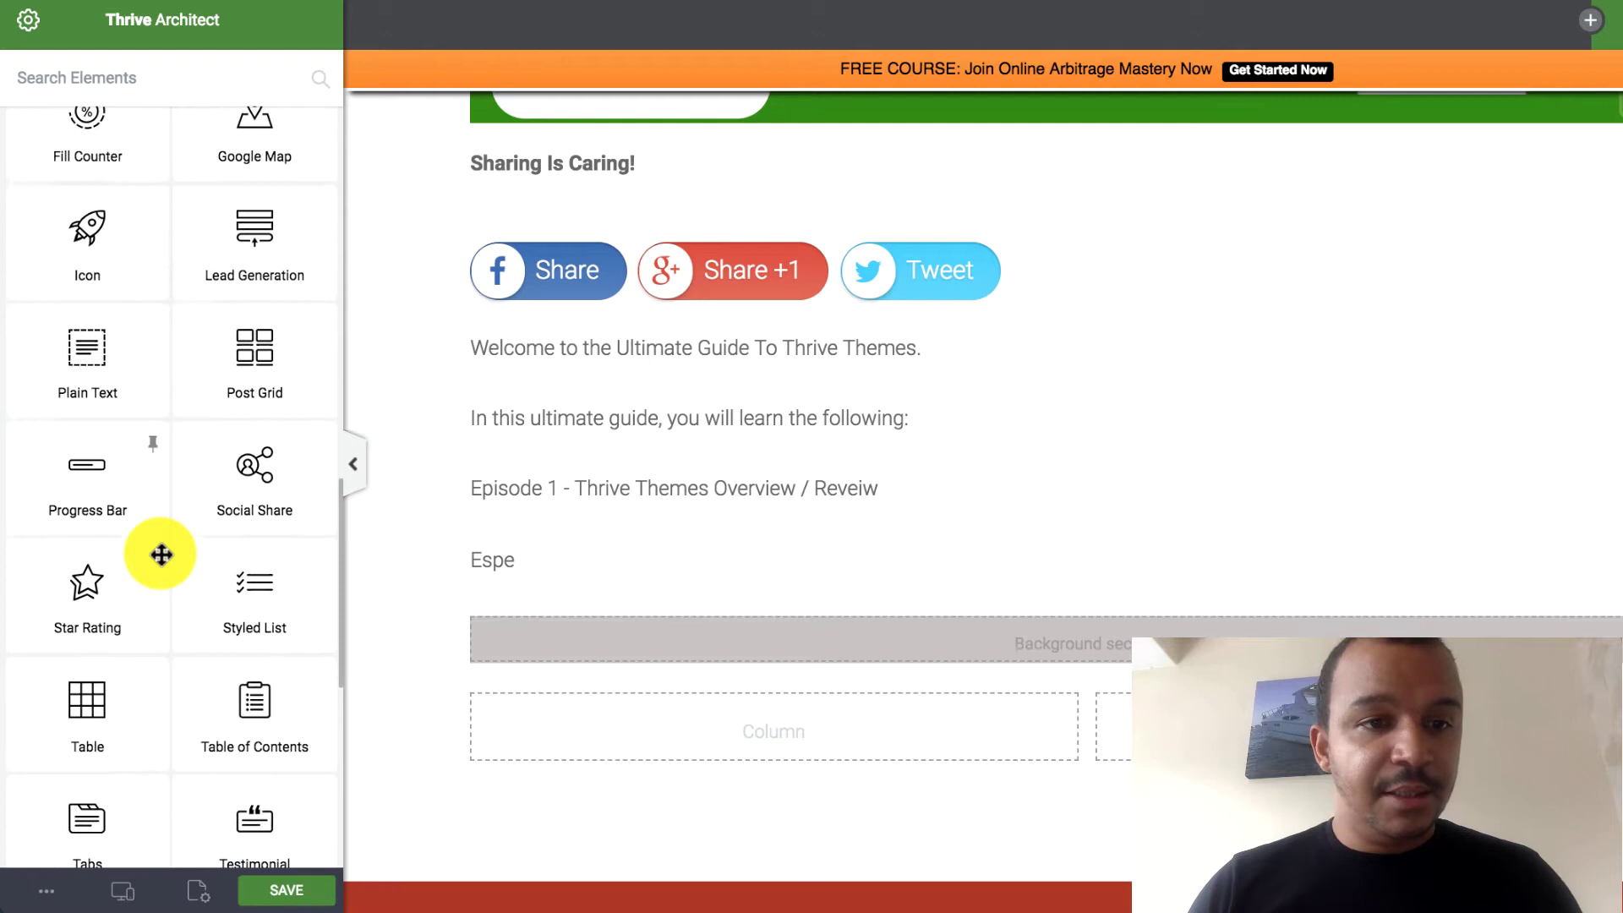
{"action": "scroll", "coordinate": [160, 552], "scroll_direction": "down", "scroll_amount": 3}
{"action": "left_click_drag", "start_coordinate": [243, 474], "coordinate": [1024, 685]}
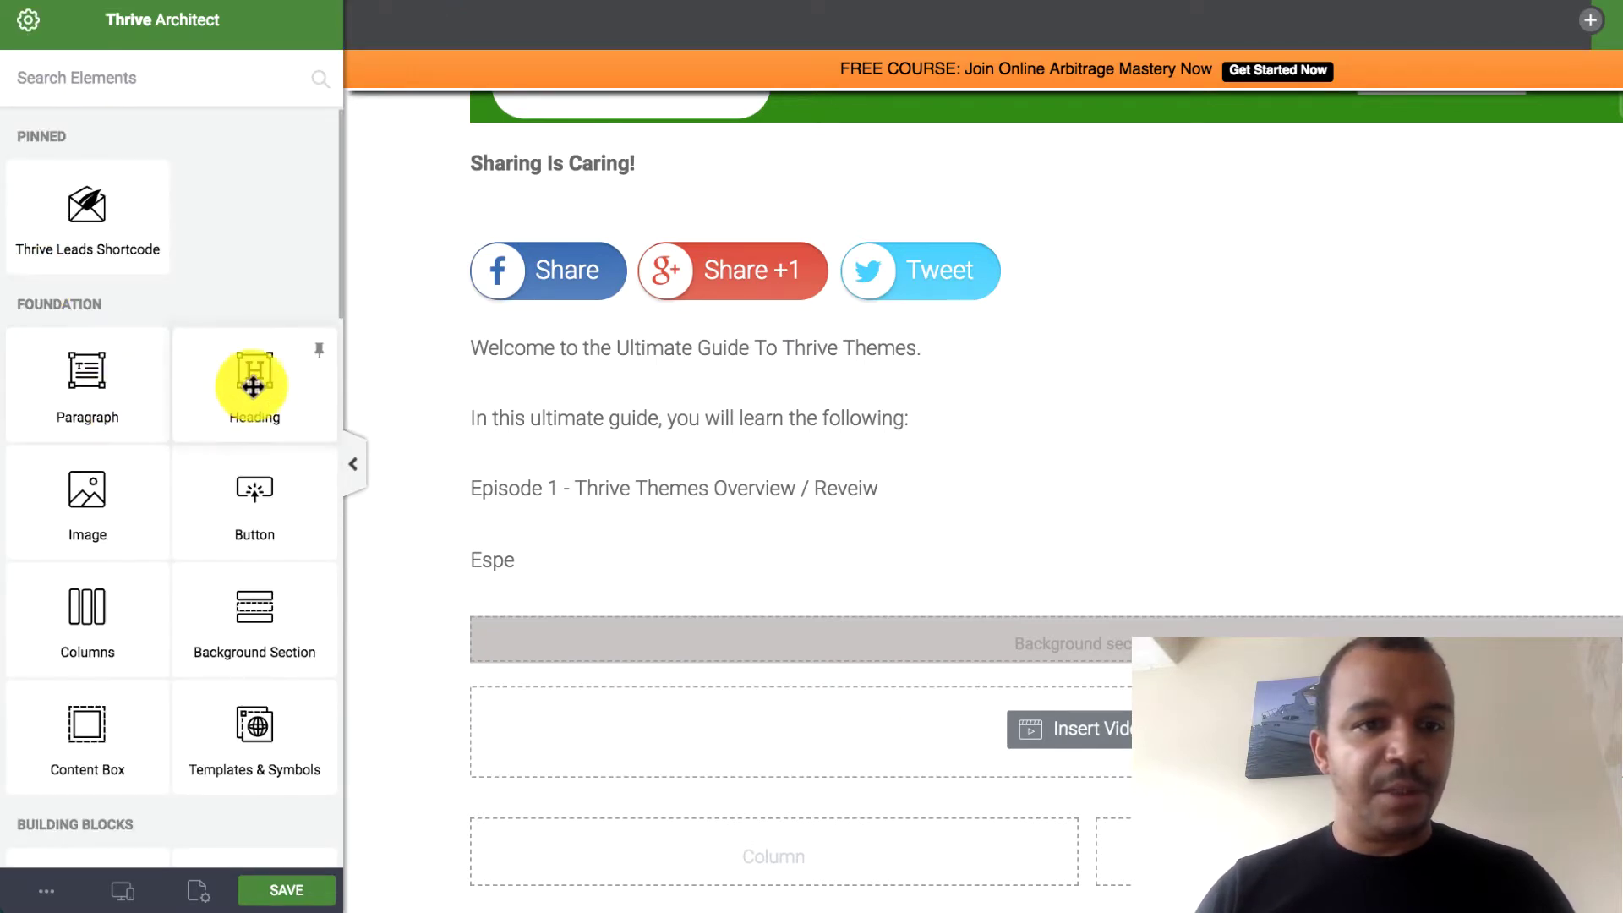
Step: Add the heading 'Episode 1 - Thrive Themes Review & Overview' above the video placeholder
{"action": "left_click_drag", "start_coordinate": [246, 380], "coordinate": [888, 688]}
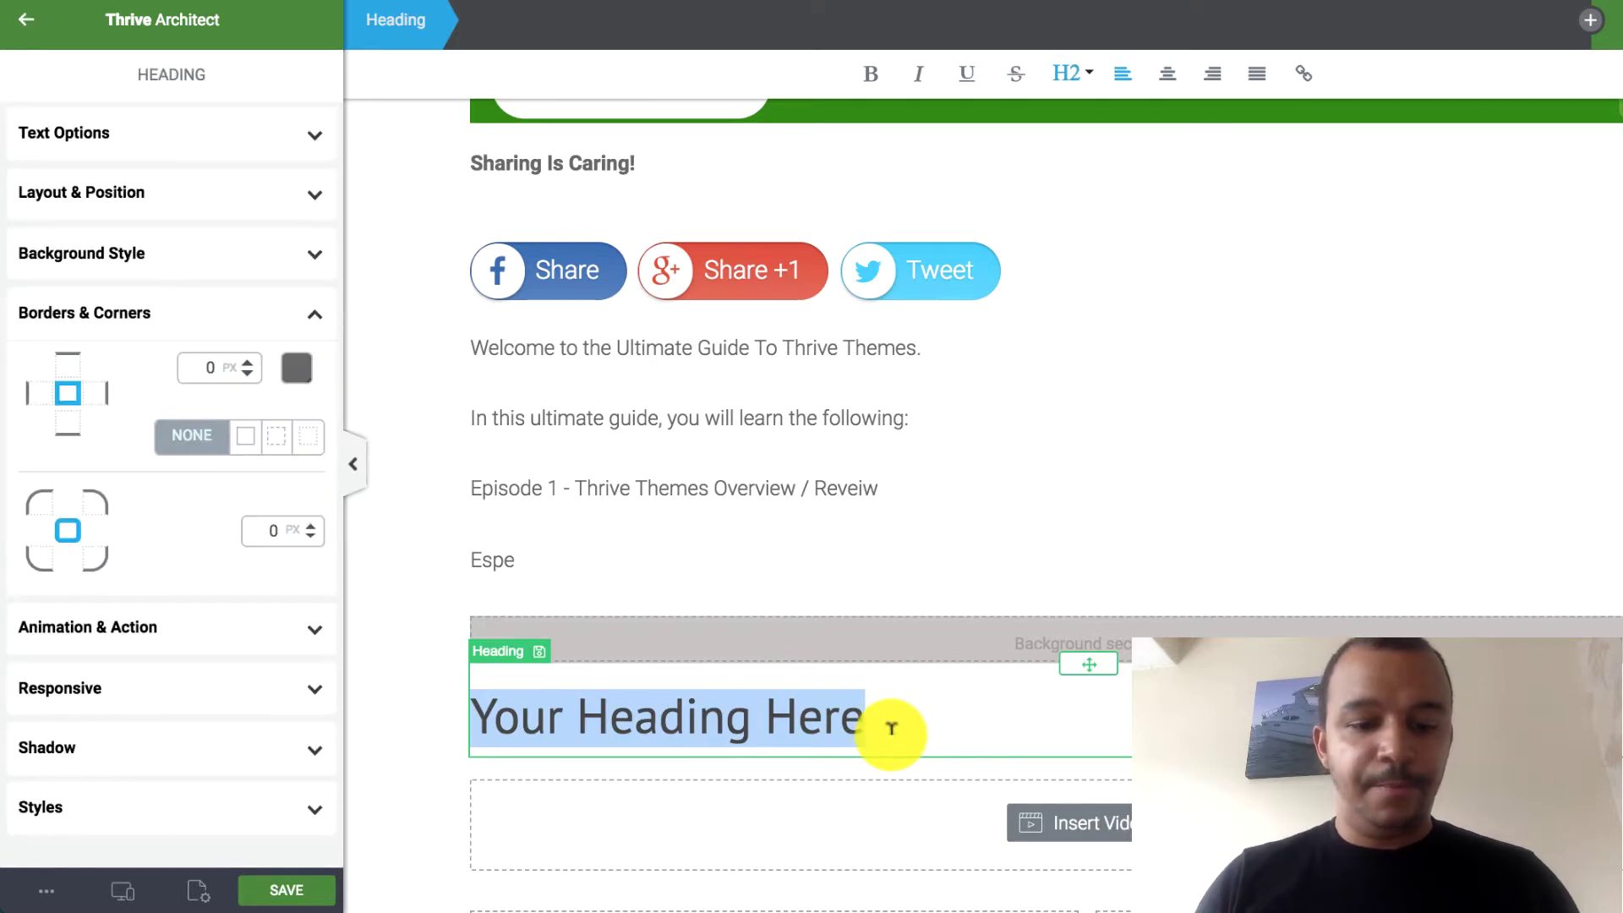
{"action": "type", "text": "How"}
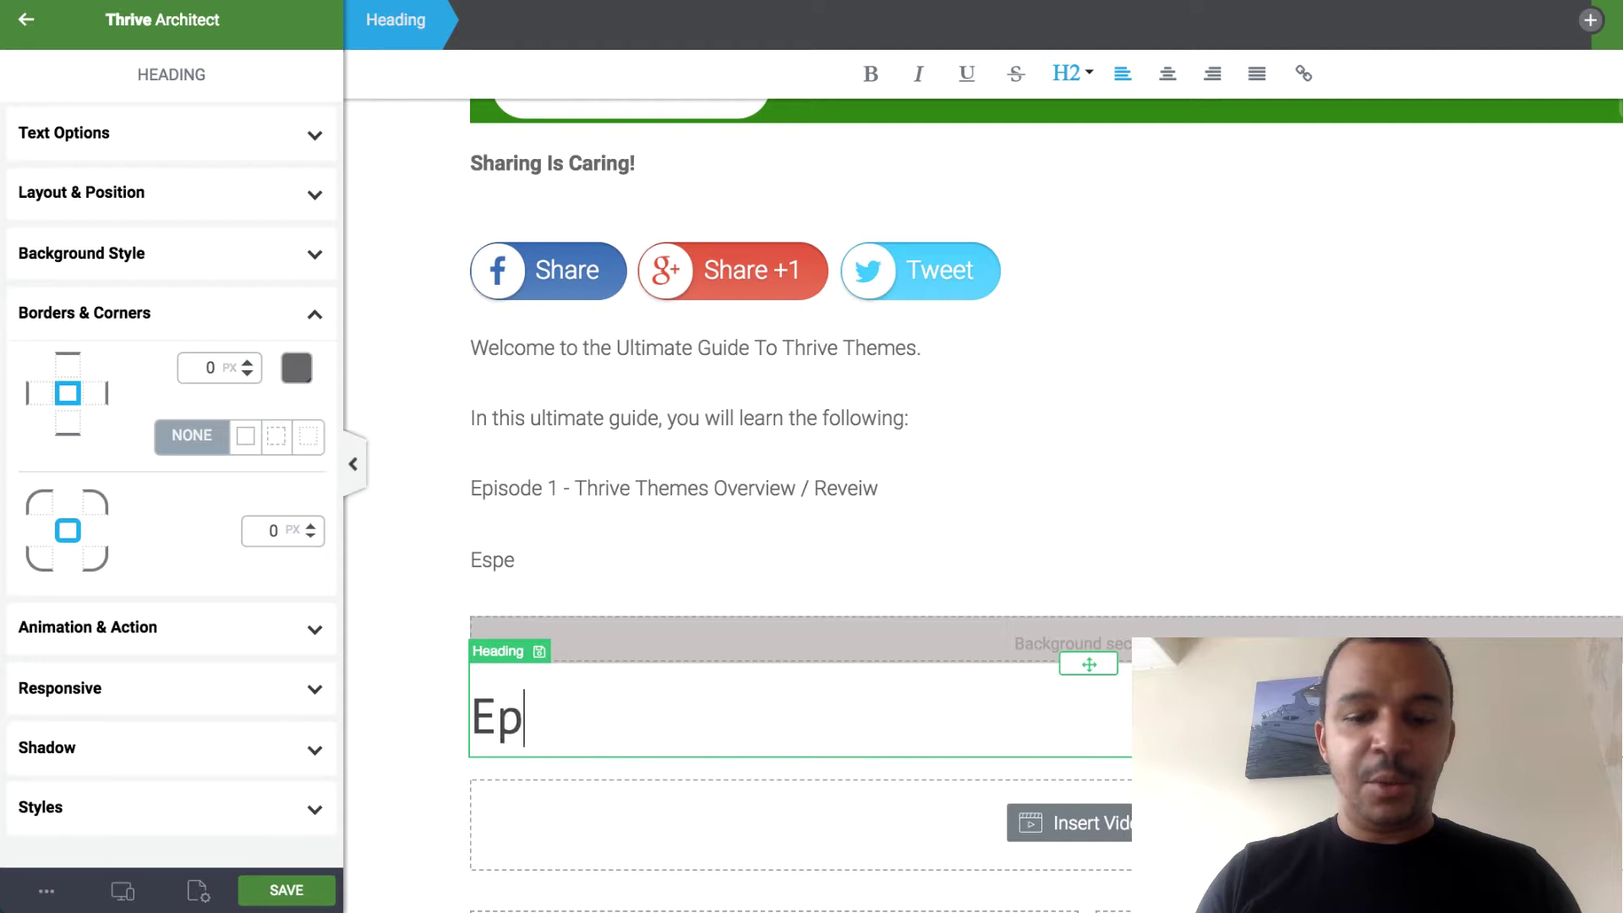
{"action": "type", "text": "de 1 - Thrive Themes Revi"}
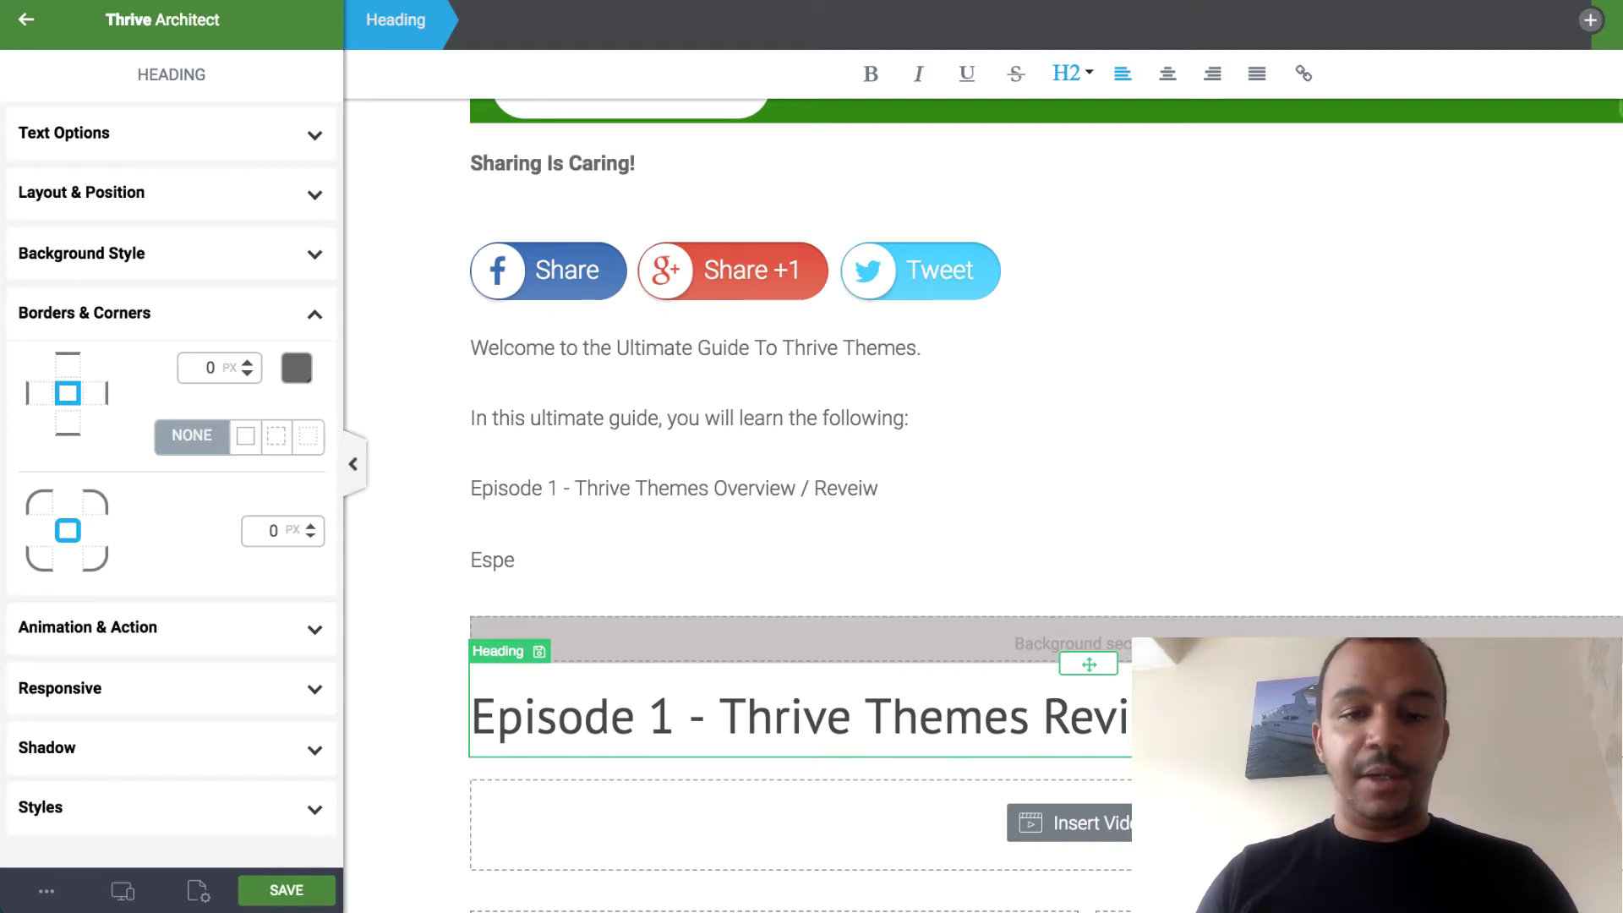
{"action": "scroll", "coordinate": [1052, 790], "scroll_direction": "down", "scroll_amount": 3}
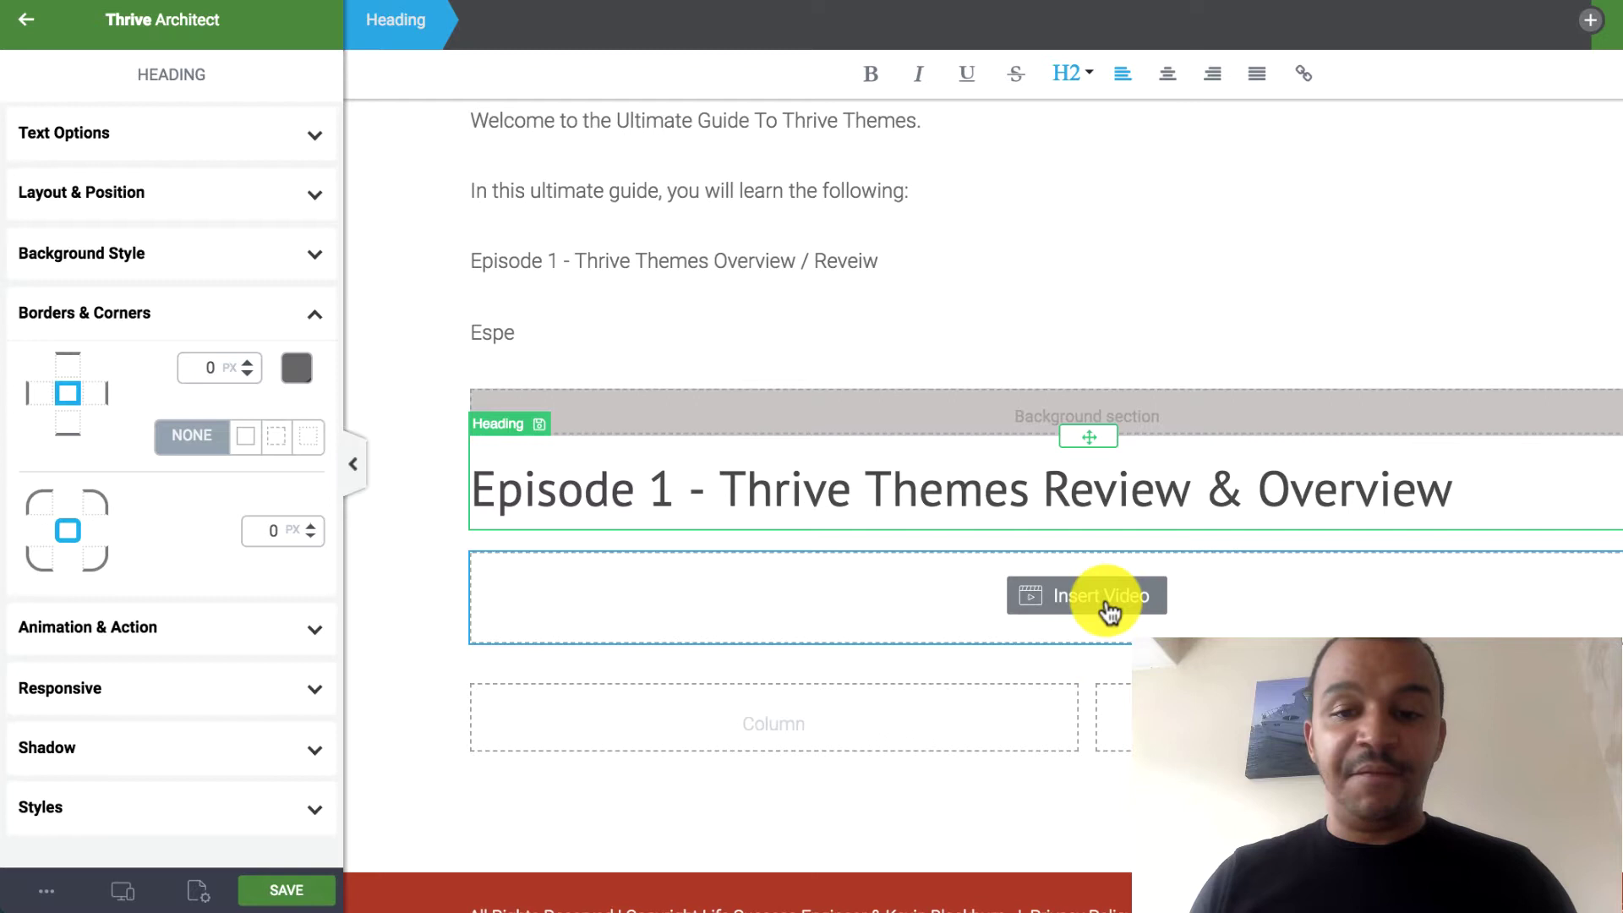
Step: Check the video placeholder's source list and keep YouTube as the source
{"action": "left_click", "coordinate": [1110, 611]}
{"action": "left_click", "coordinate": [245, 143]}
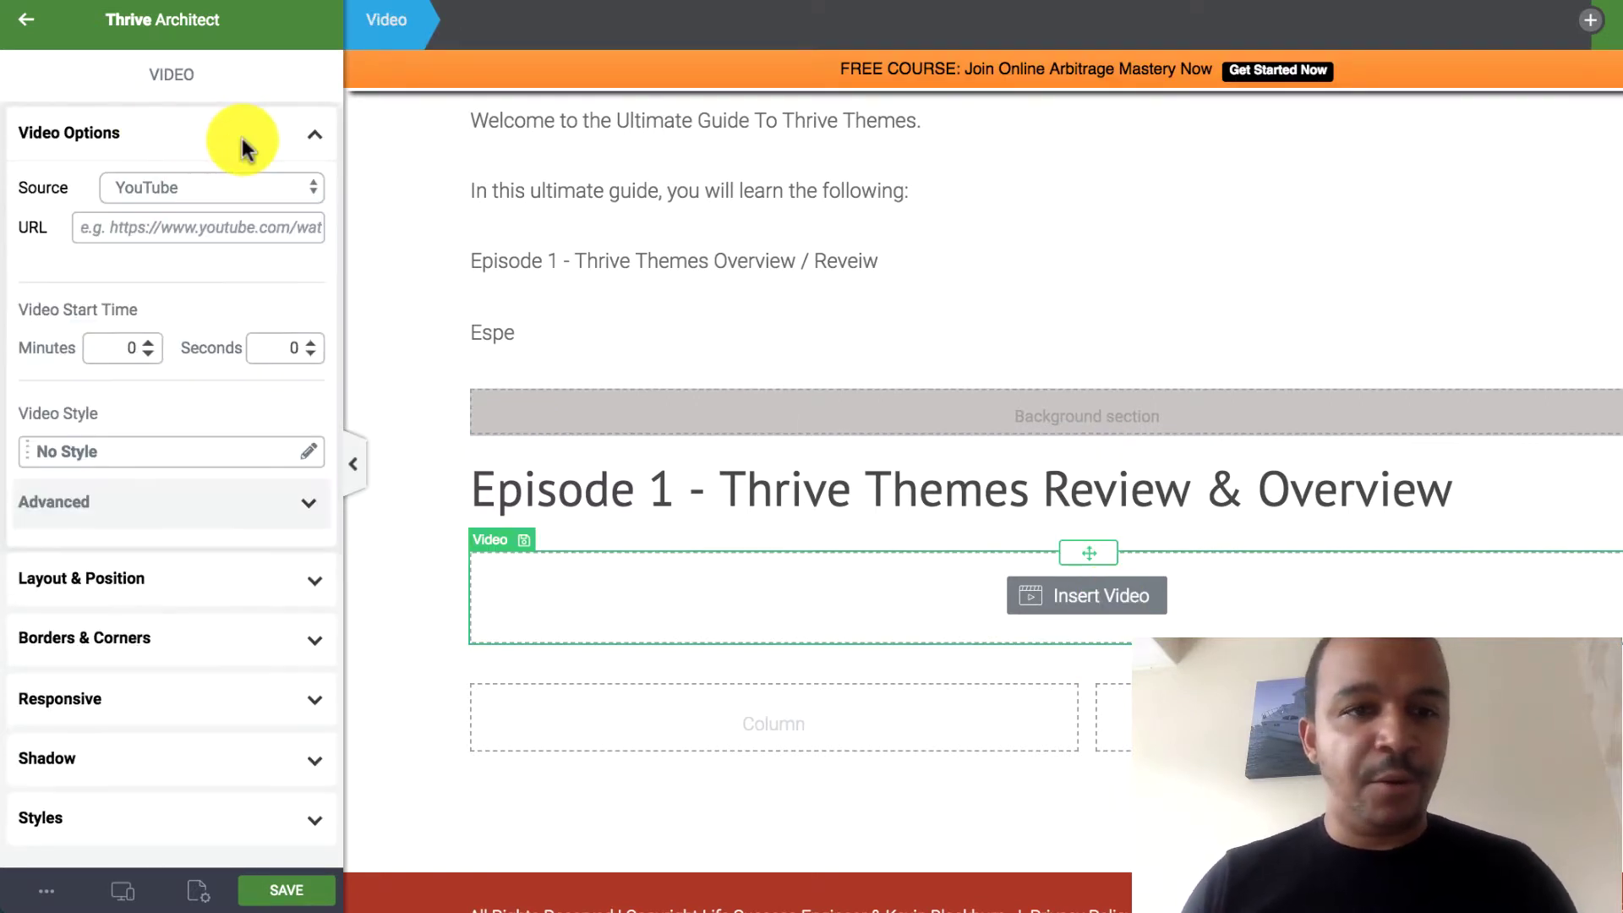
{"action": "left_click", "coordinate": [164, 186]}
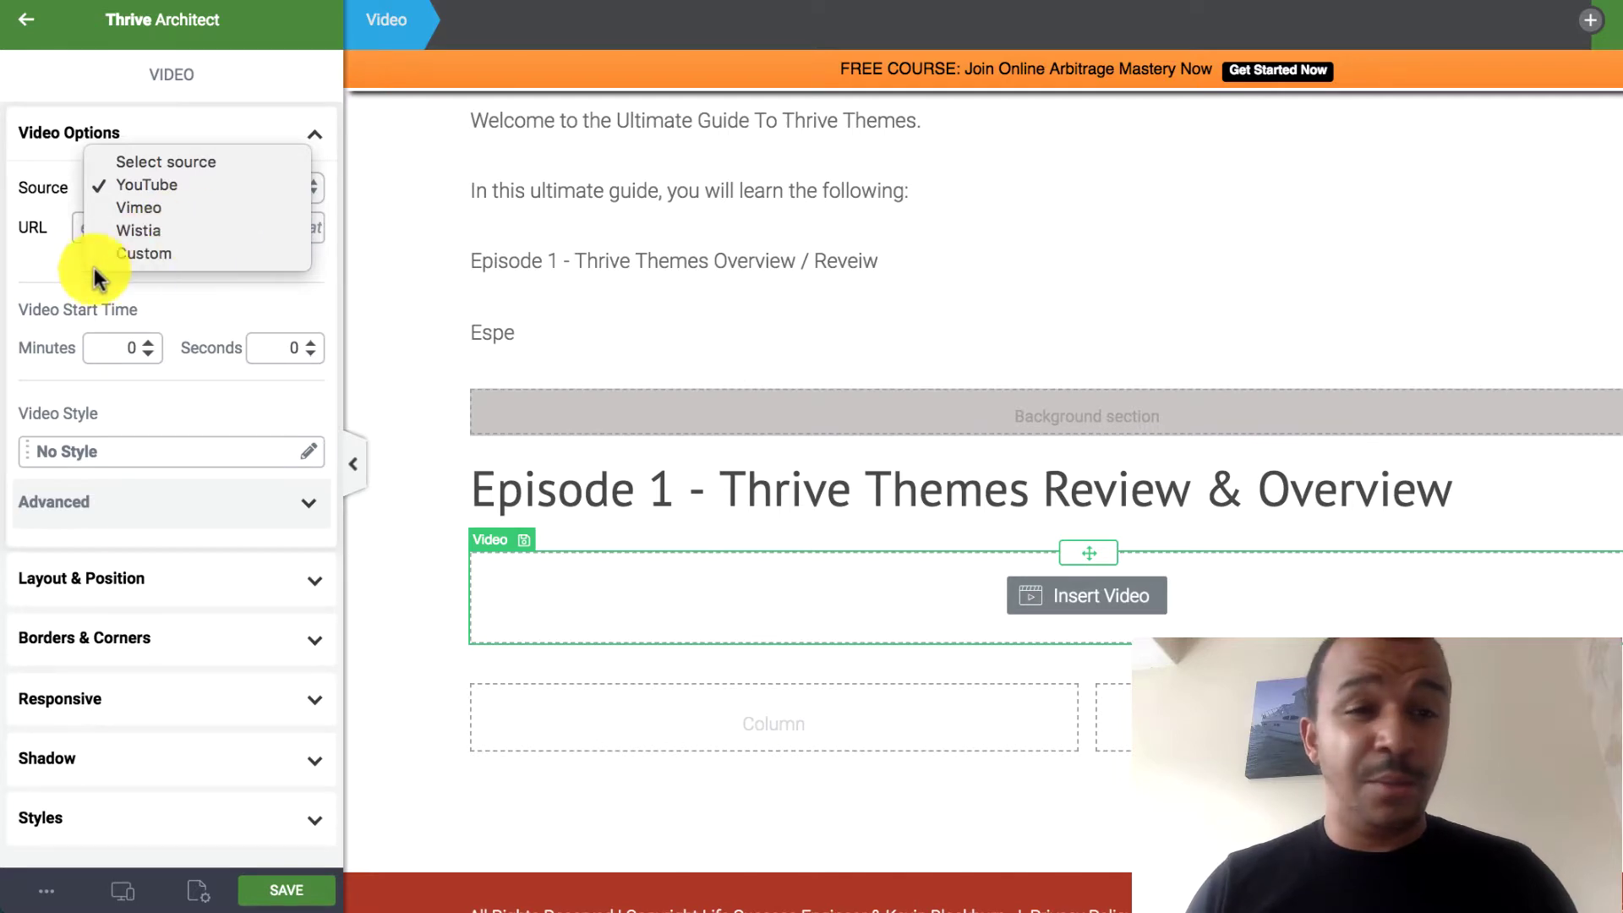
{"action": "left_click", "coordinate": [63, 269]}
{"action": "left_click", "coordinate": [26, 19]}
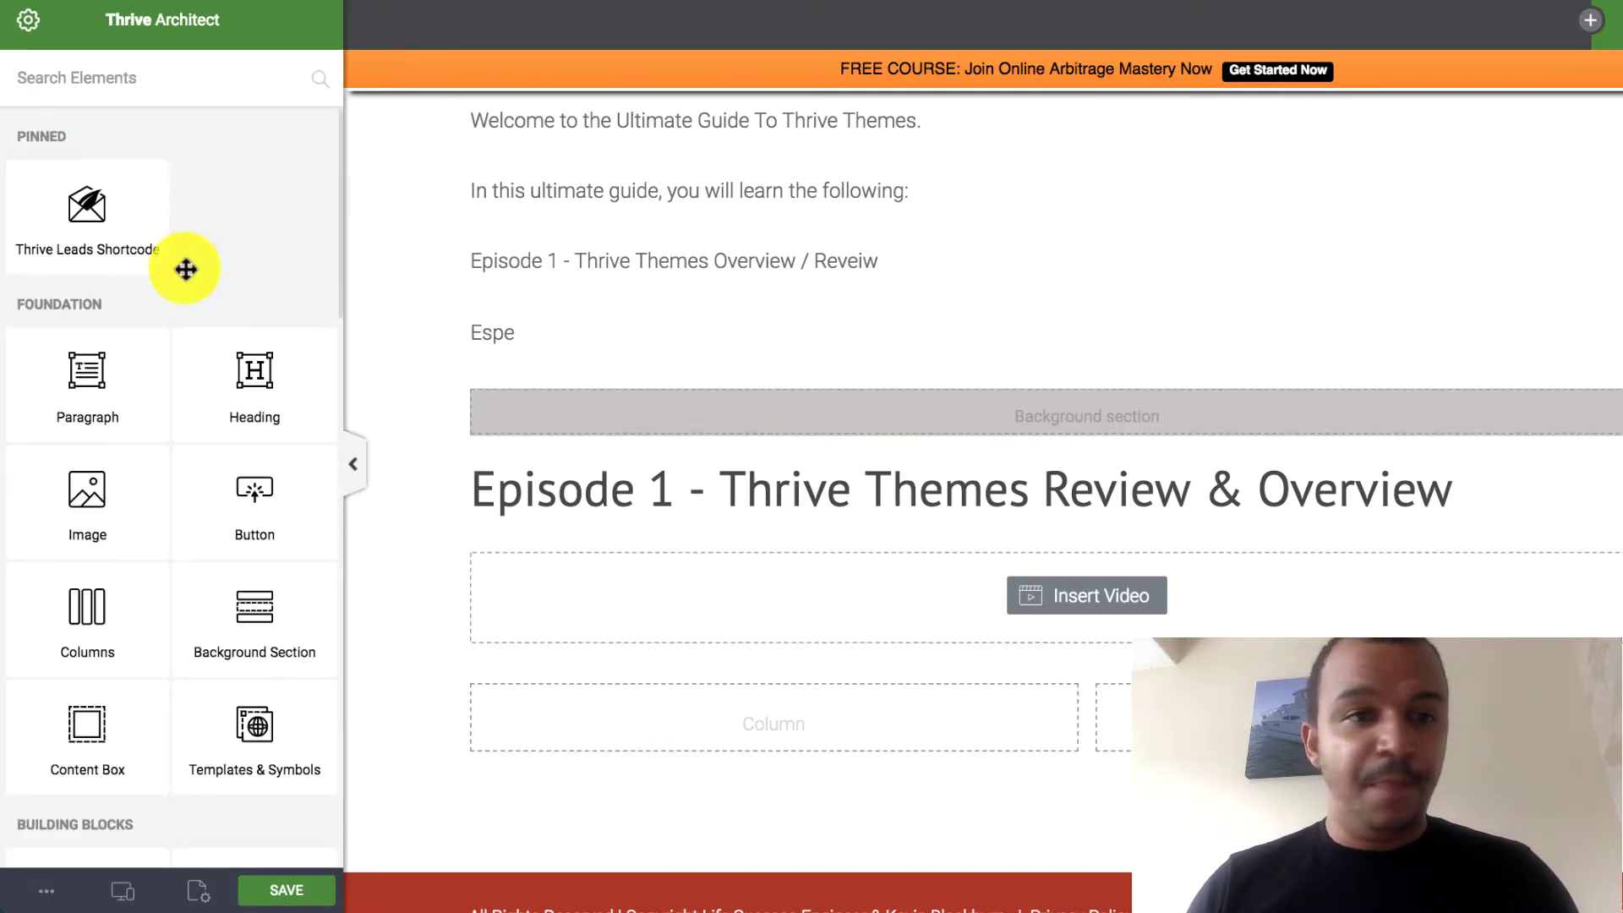
Step: Add a bold 'Watch The Video Below:' paragraph under the episode heading
{"action": "scroll", "coordinate": [201, 575], "scroll_direction": "down", "scroll_amount": 3}
{"action": "scroll", "coordinate": [201, 575], "scroll_direction": "down", "scroll_amount": 5}
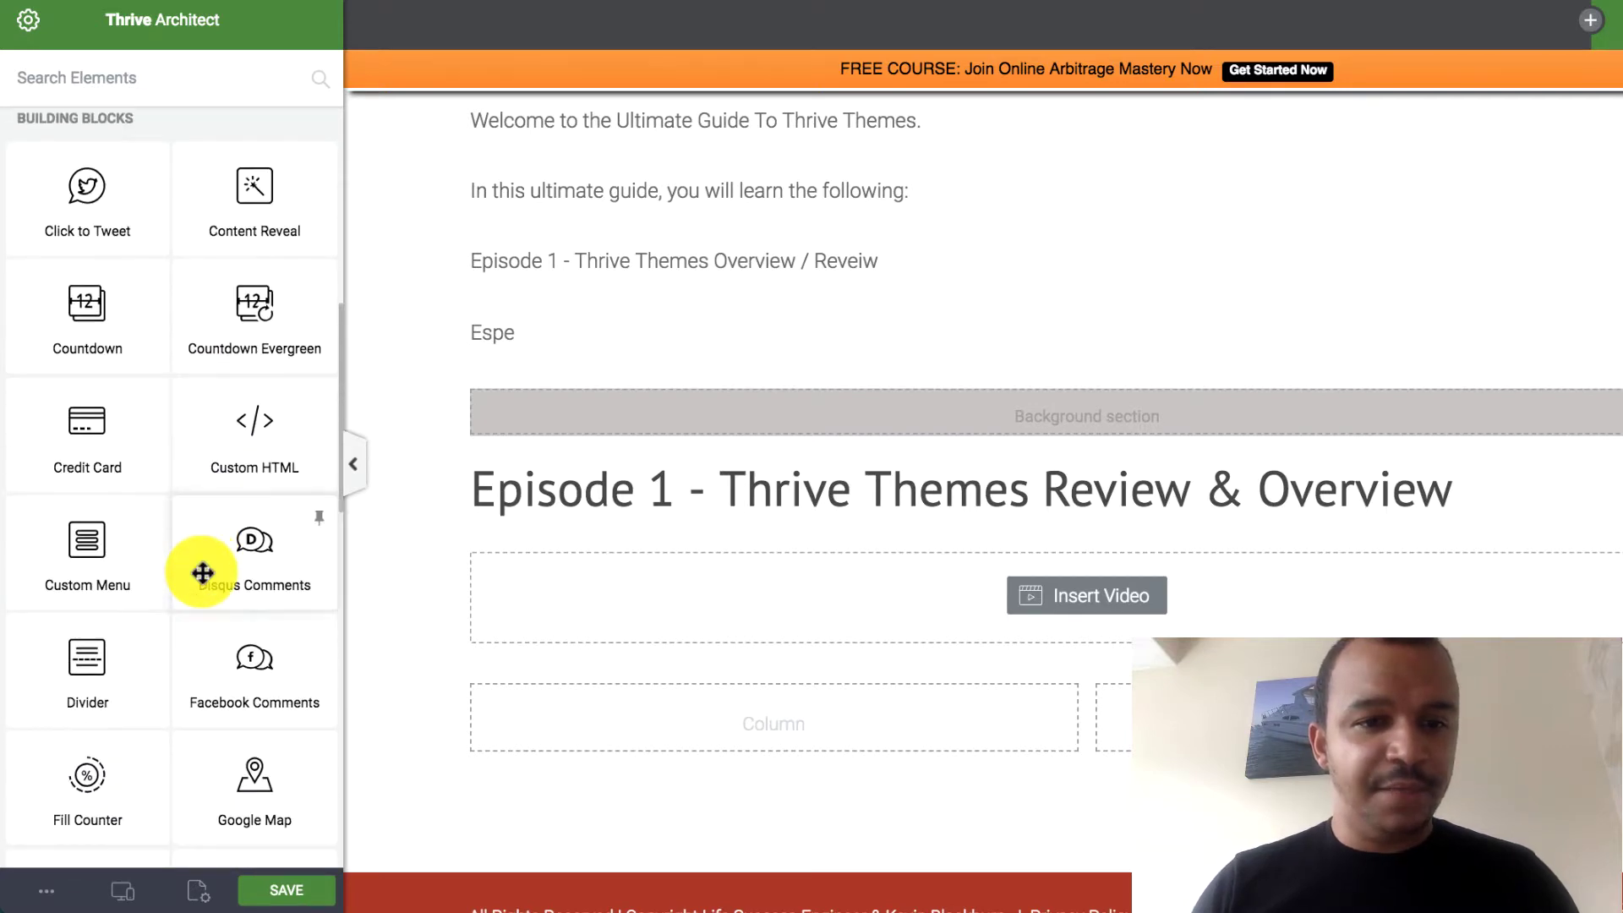
{"action": "left_click", "coordinate": [759, 491]}
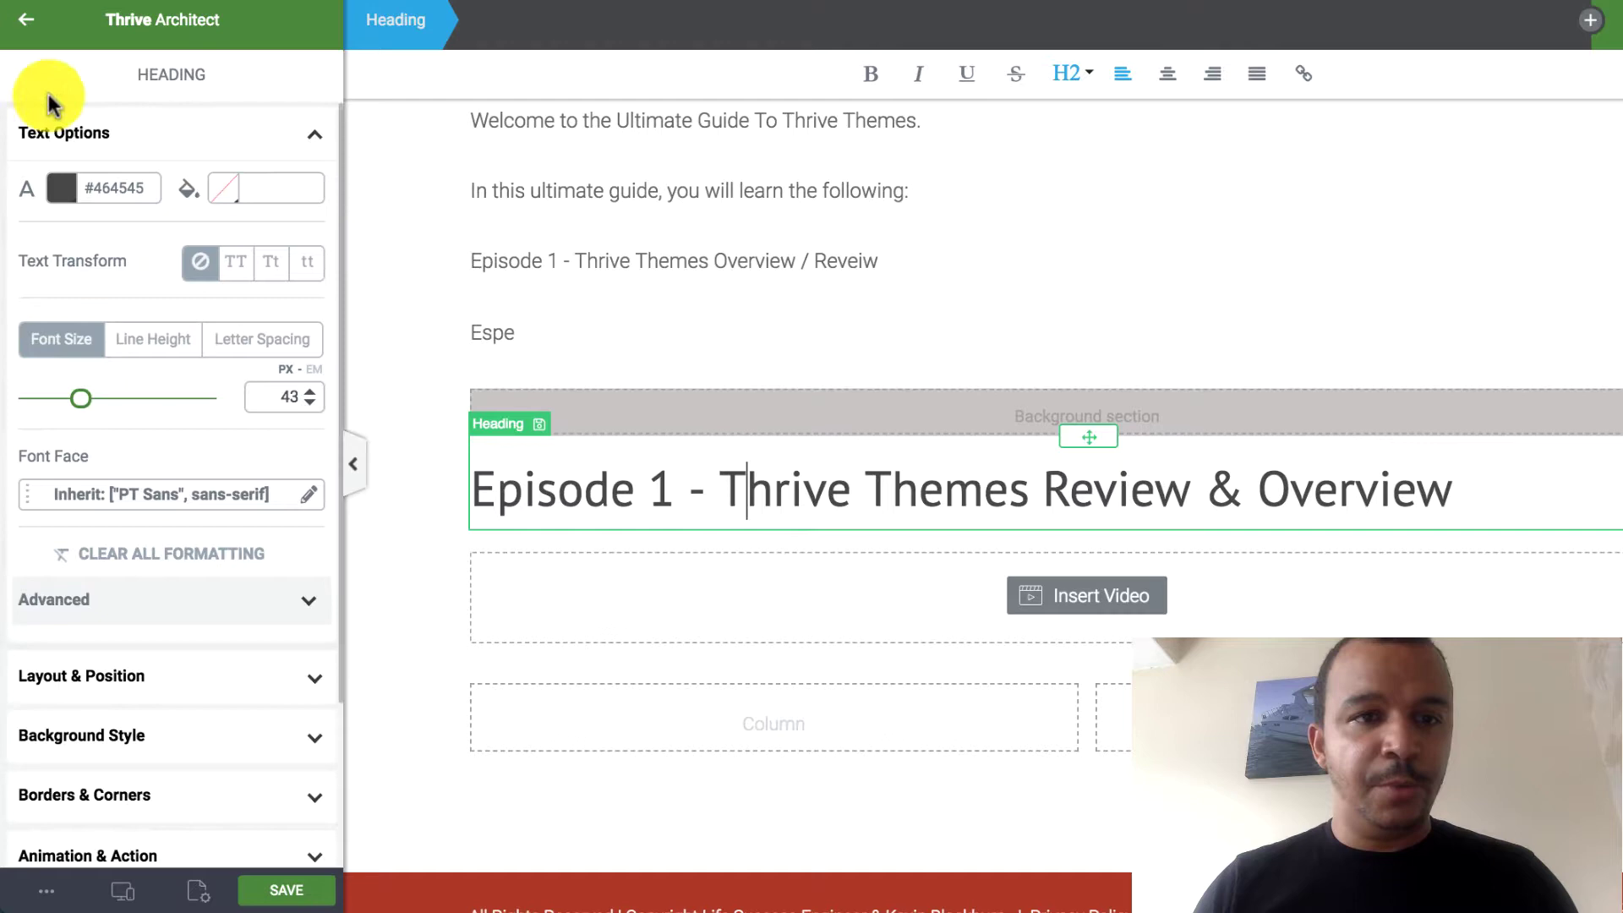
{"action": "left_click", "coordinate": [26, 18]}
{"action": "left_click_drag", "start_coordinate": [124, 373], "coordinate": [558, 534]}
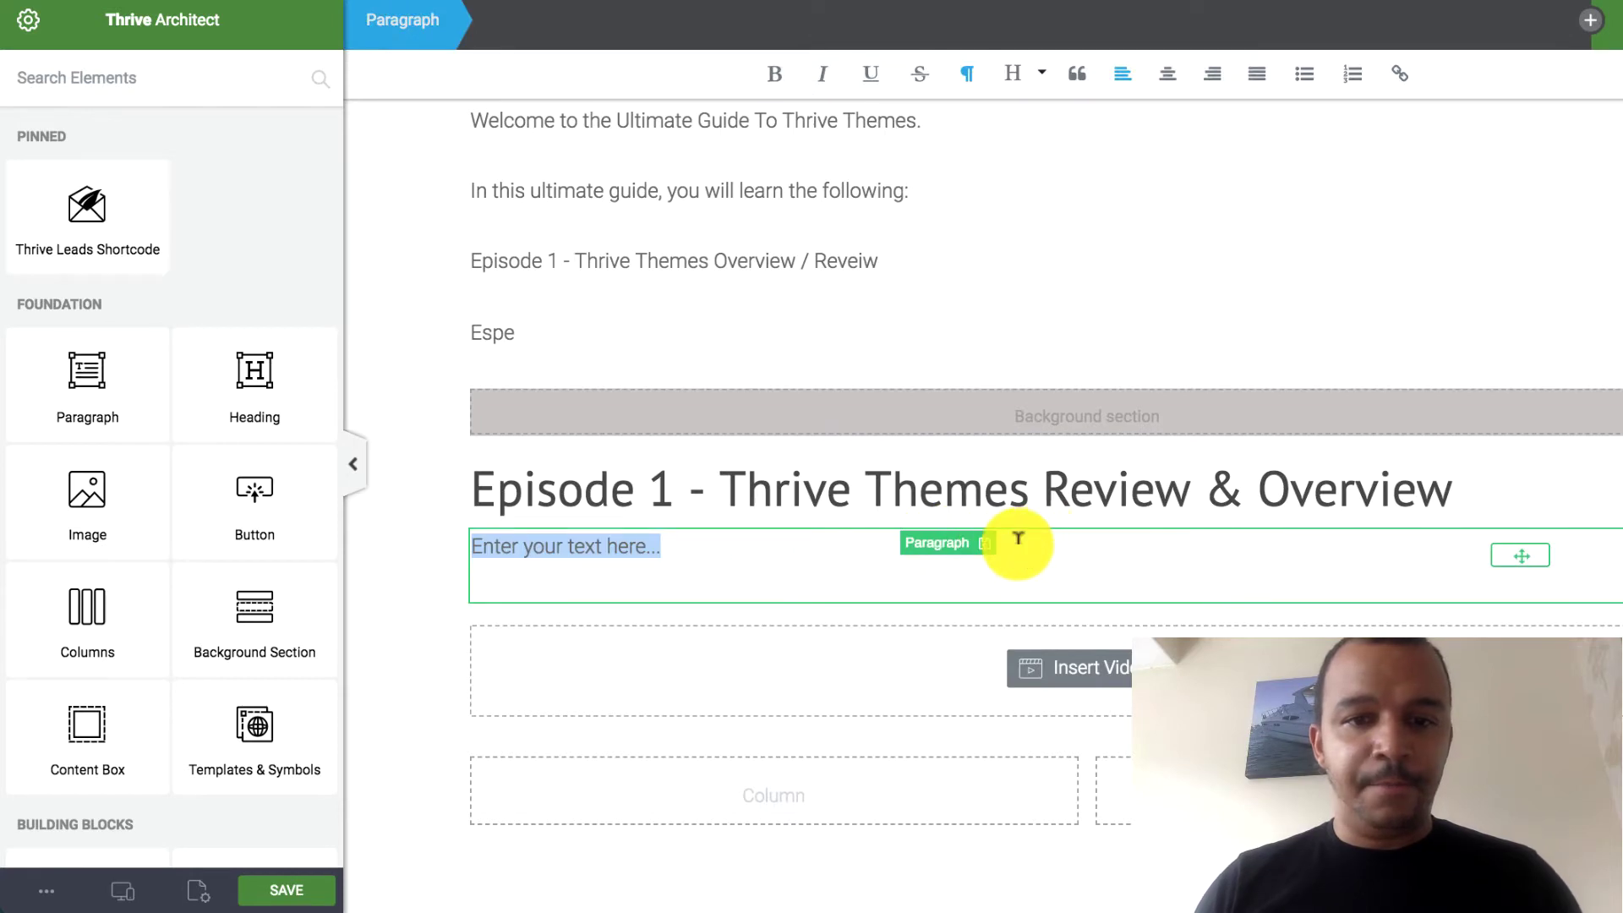
{"action": "type", "text": "Watch The Video Below:"}
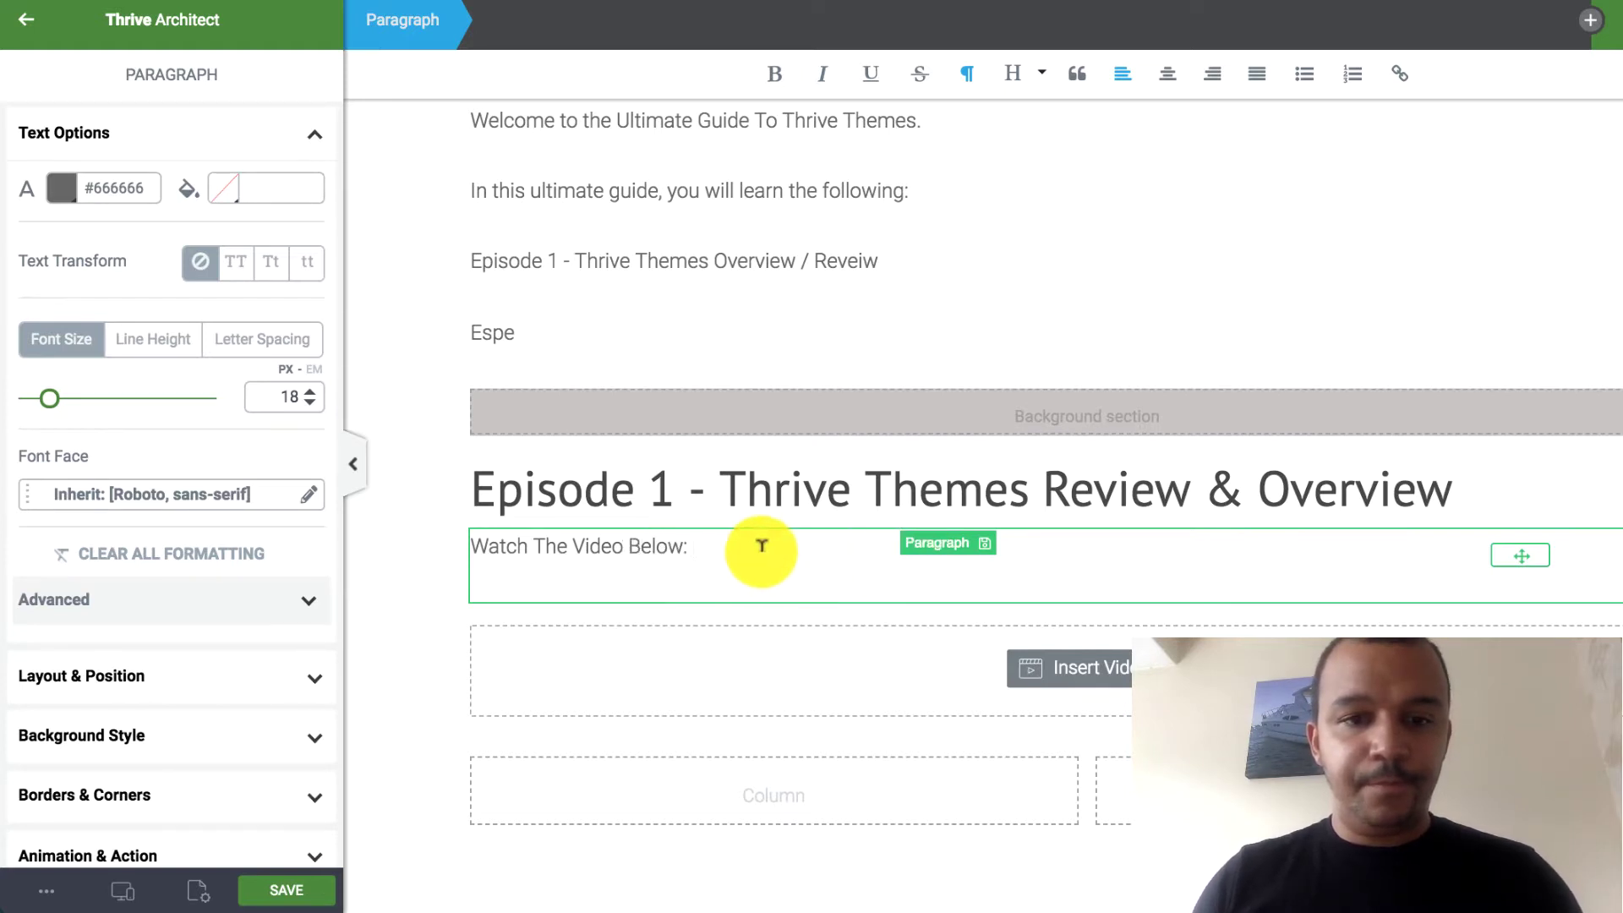
{"action": "left_click_drag", "start_coordinate": [758, 543], "coordinate": [457, 545]}
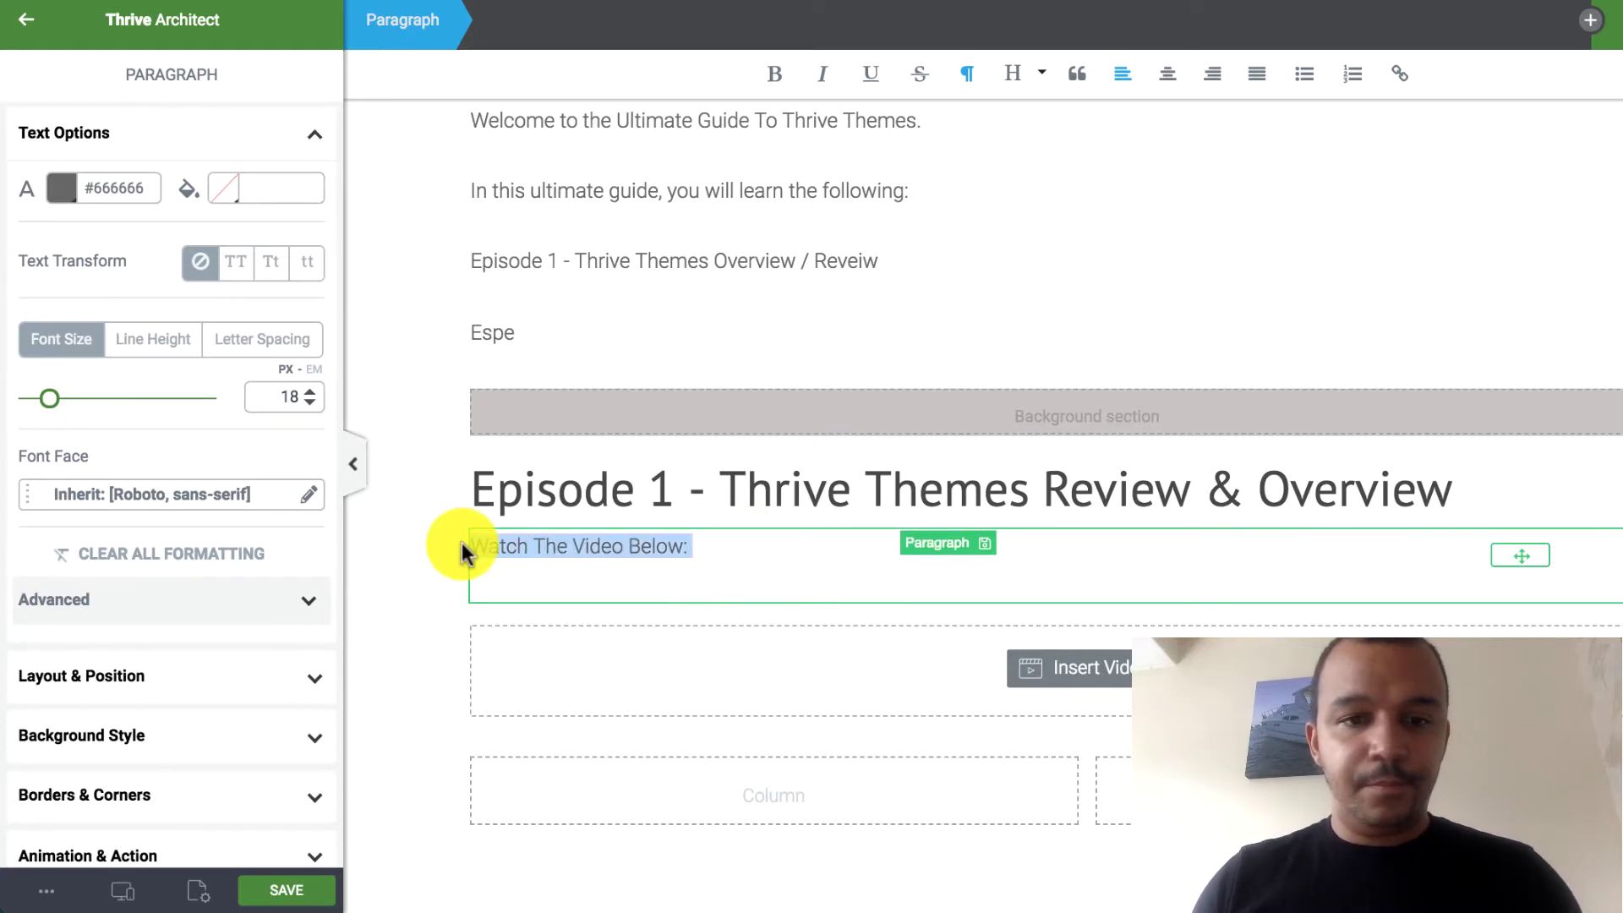
{"action": "left_click", "coordinate": [772, 73]}
{"action": "left_click", "coordinate": [1532, 538]}
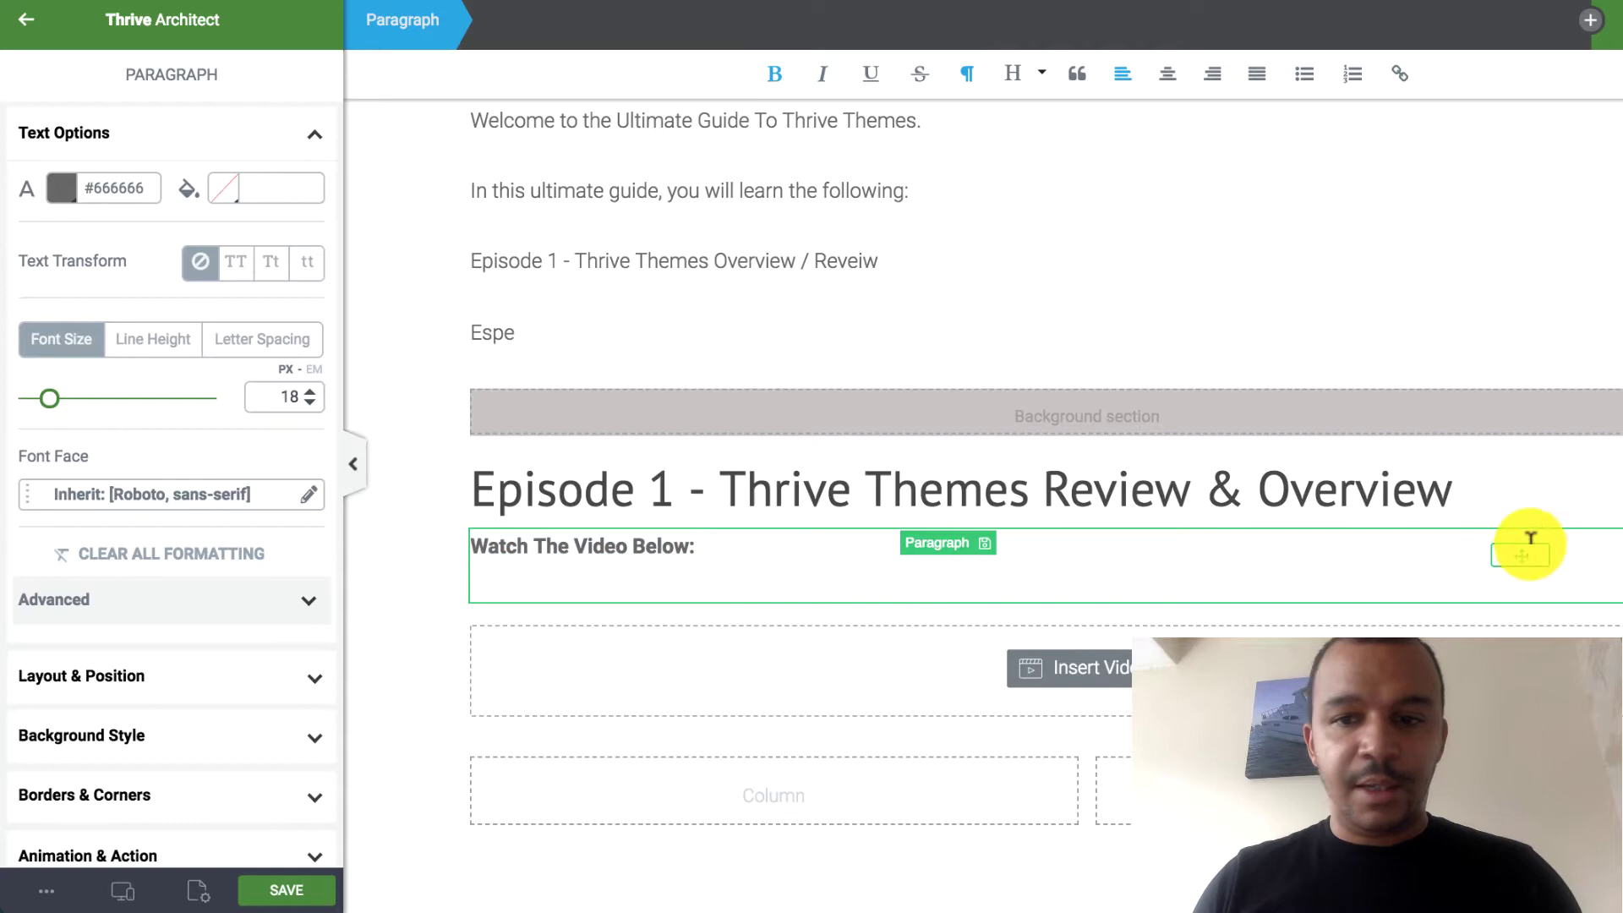
Step: Duplicate the caption, move the copy below the video, and retype it as 'Listen To The Podcast:'
{"action": "left_click", "coordinate": [1535, 506]}
{"action": "left_click", "coordinate": [1589, 534]}
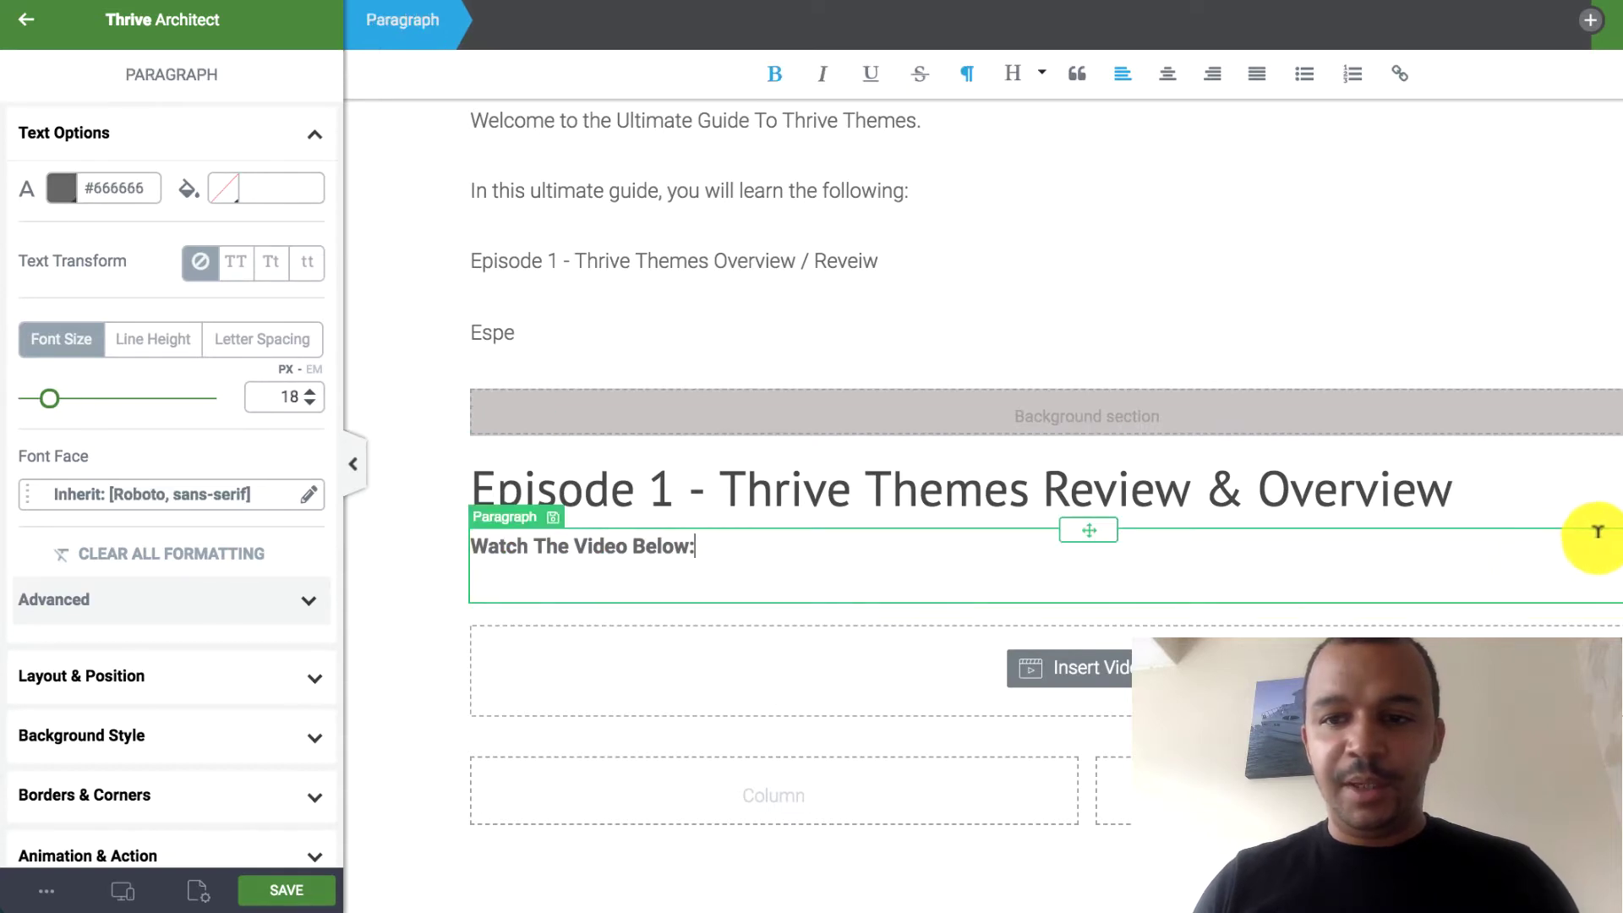
{"action": "left_click", "coordinate": [1594, 532]}
{"action": "scroll", "coordinate": [1275, 481], "scroll_direction": "down", "scroll_amount": 2}
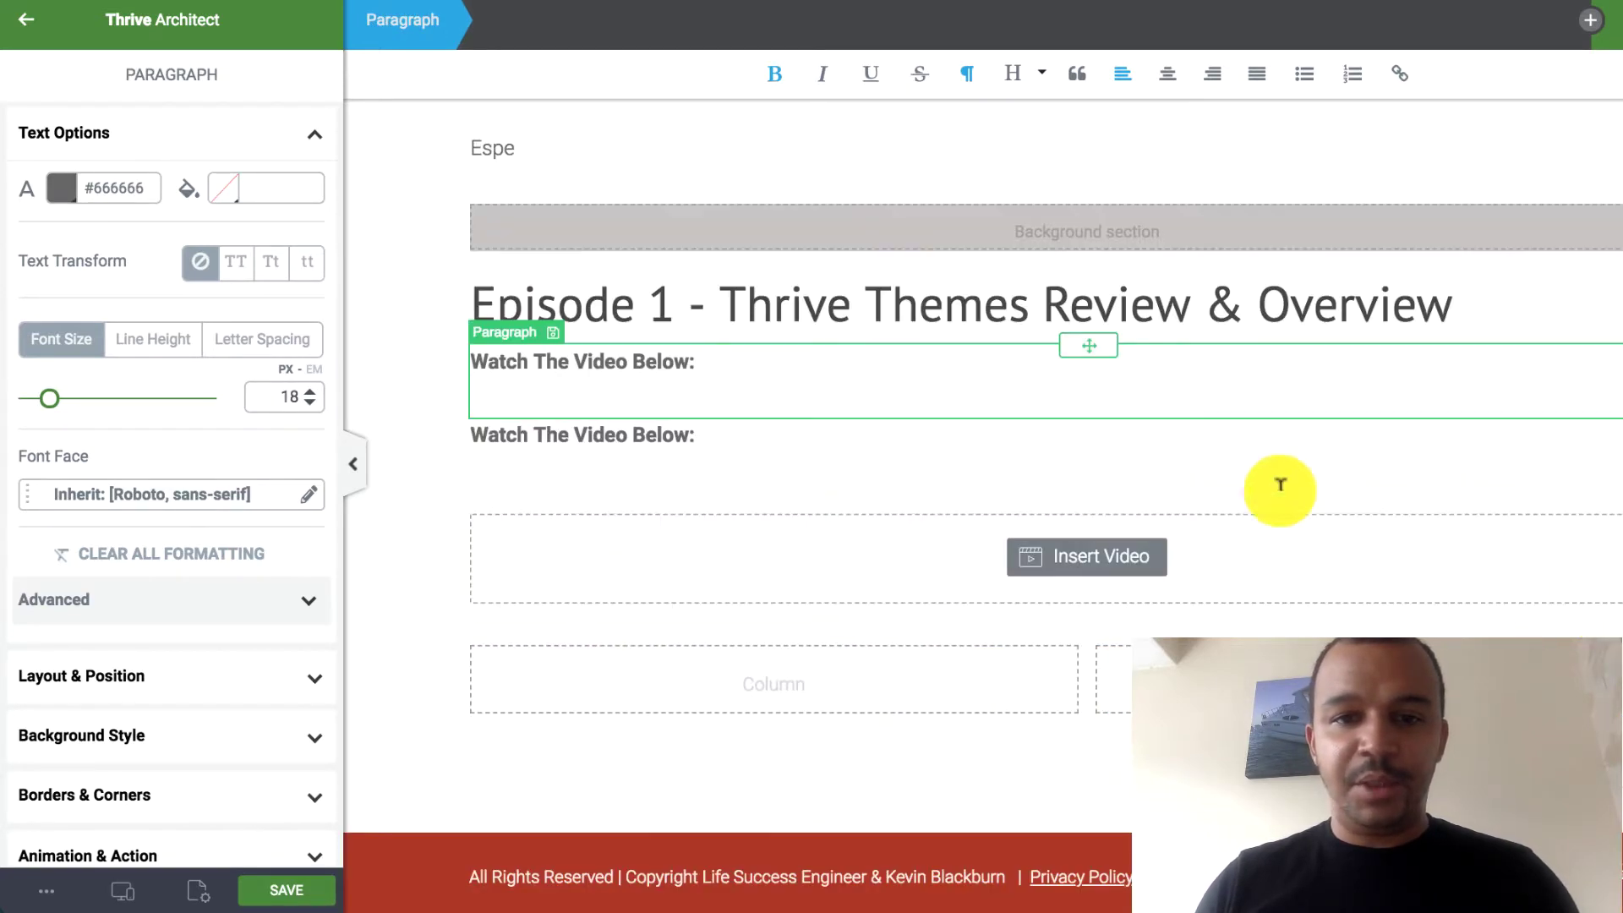
{"action": "left_click", "coordinate": [1048, 452]}
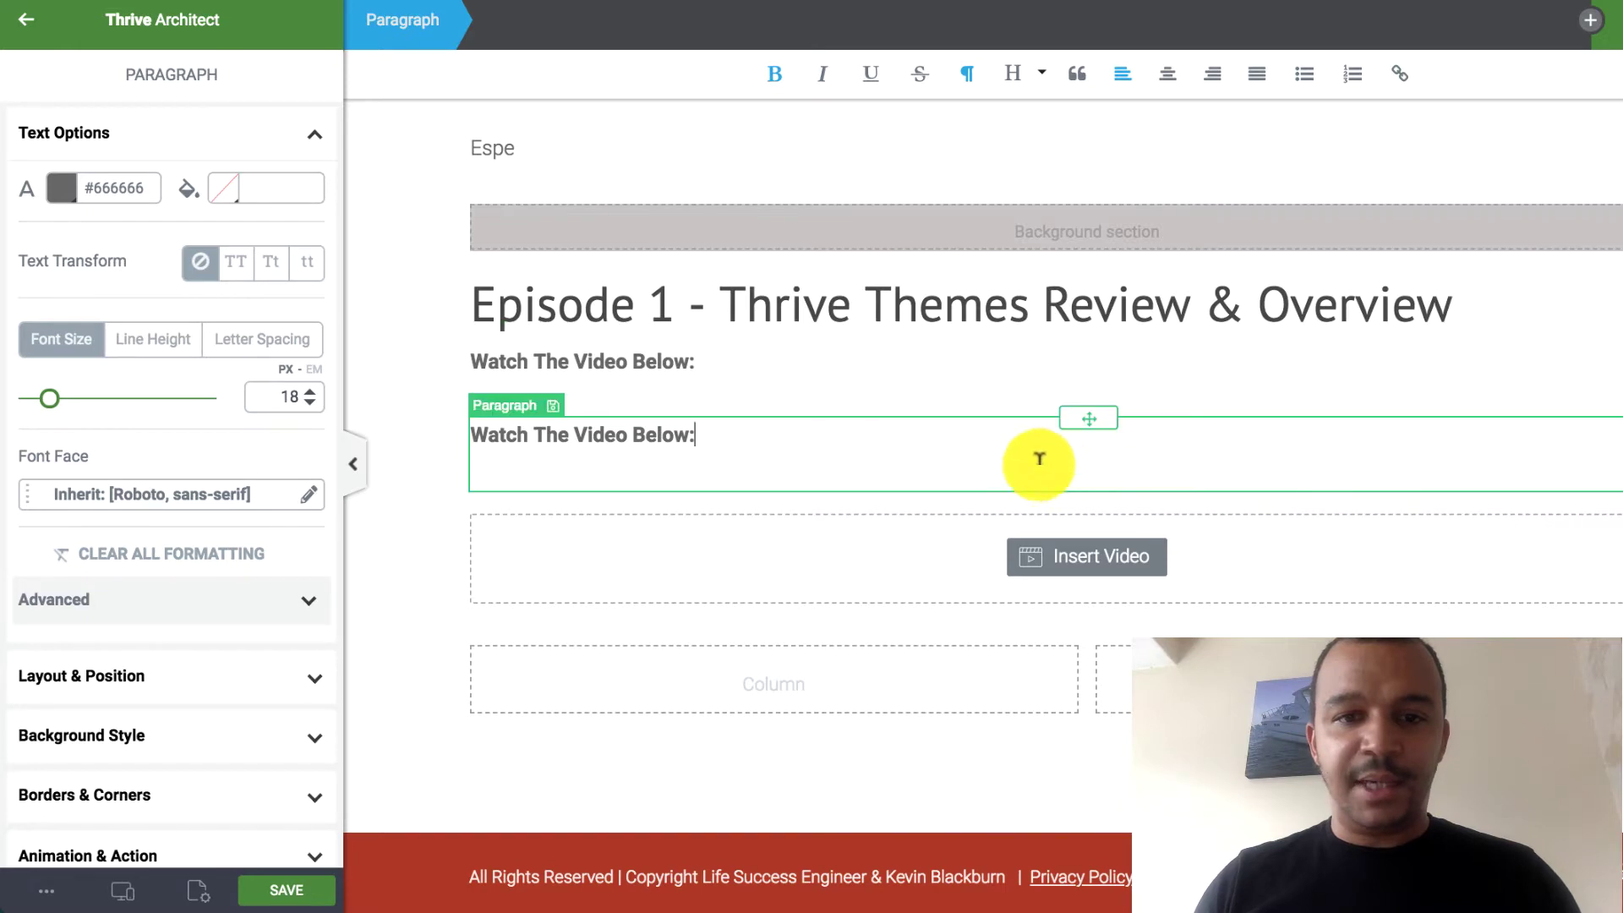
{"action": "left_click_drag", "start_coordinate": [1088, 418], "coordinate": [1084, 600]}
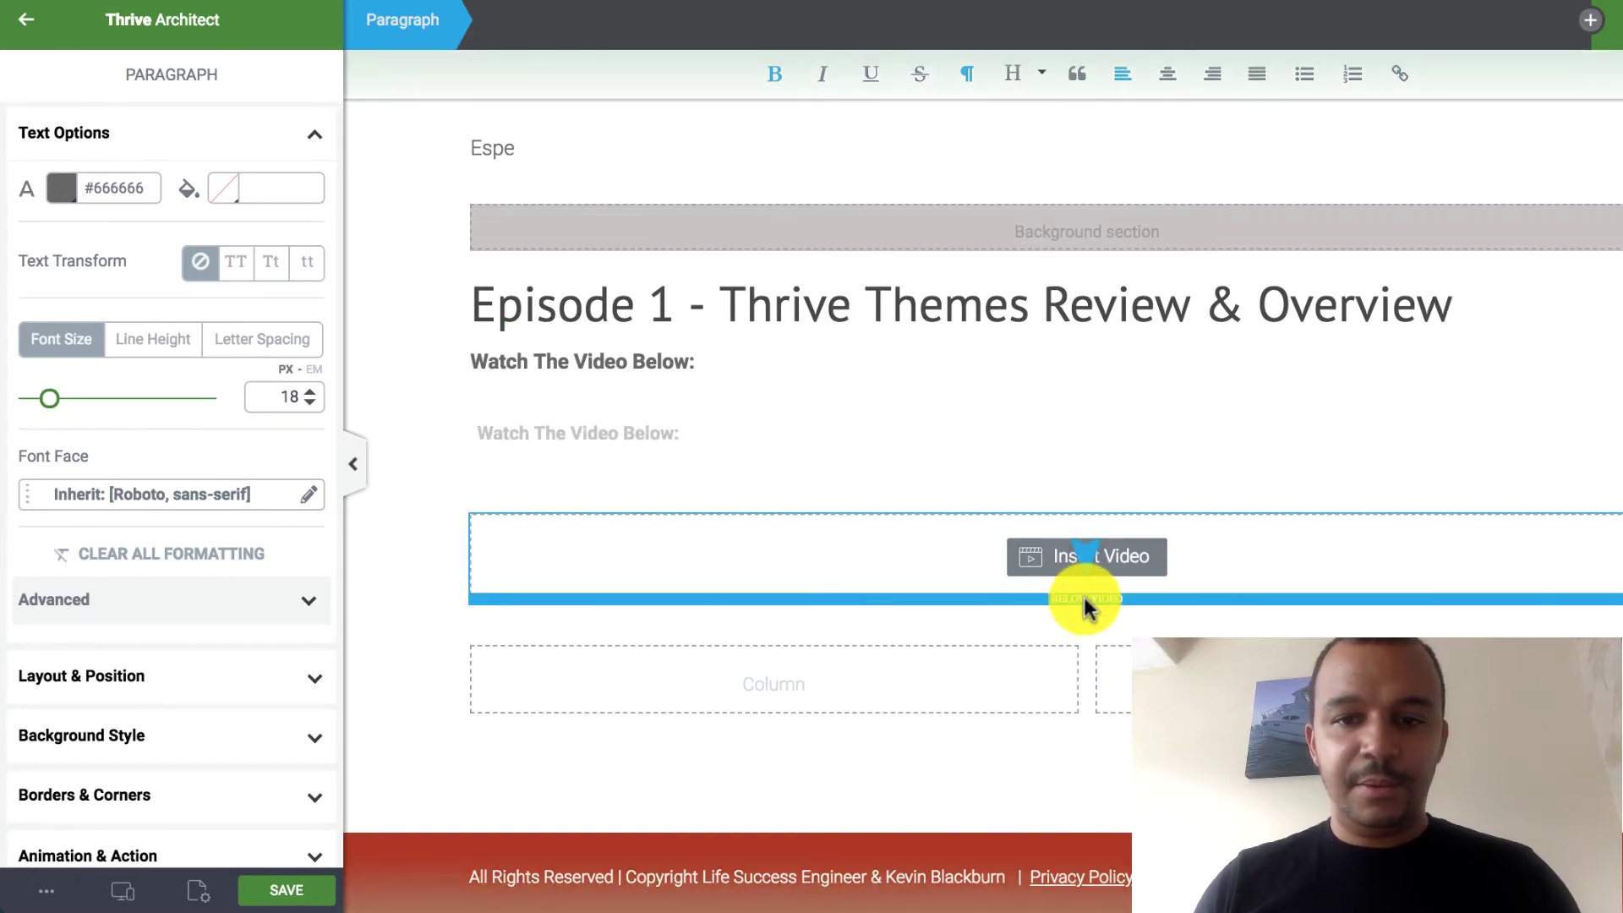
{"action": "left_click_drag", "start_coordinate": [730, 579], "coordinate": [434, 569]}
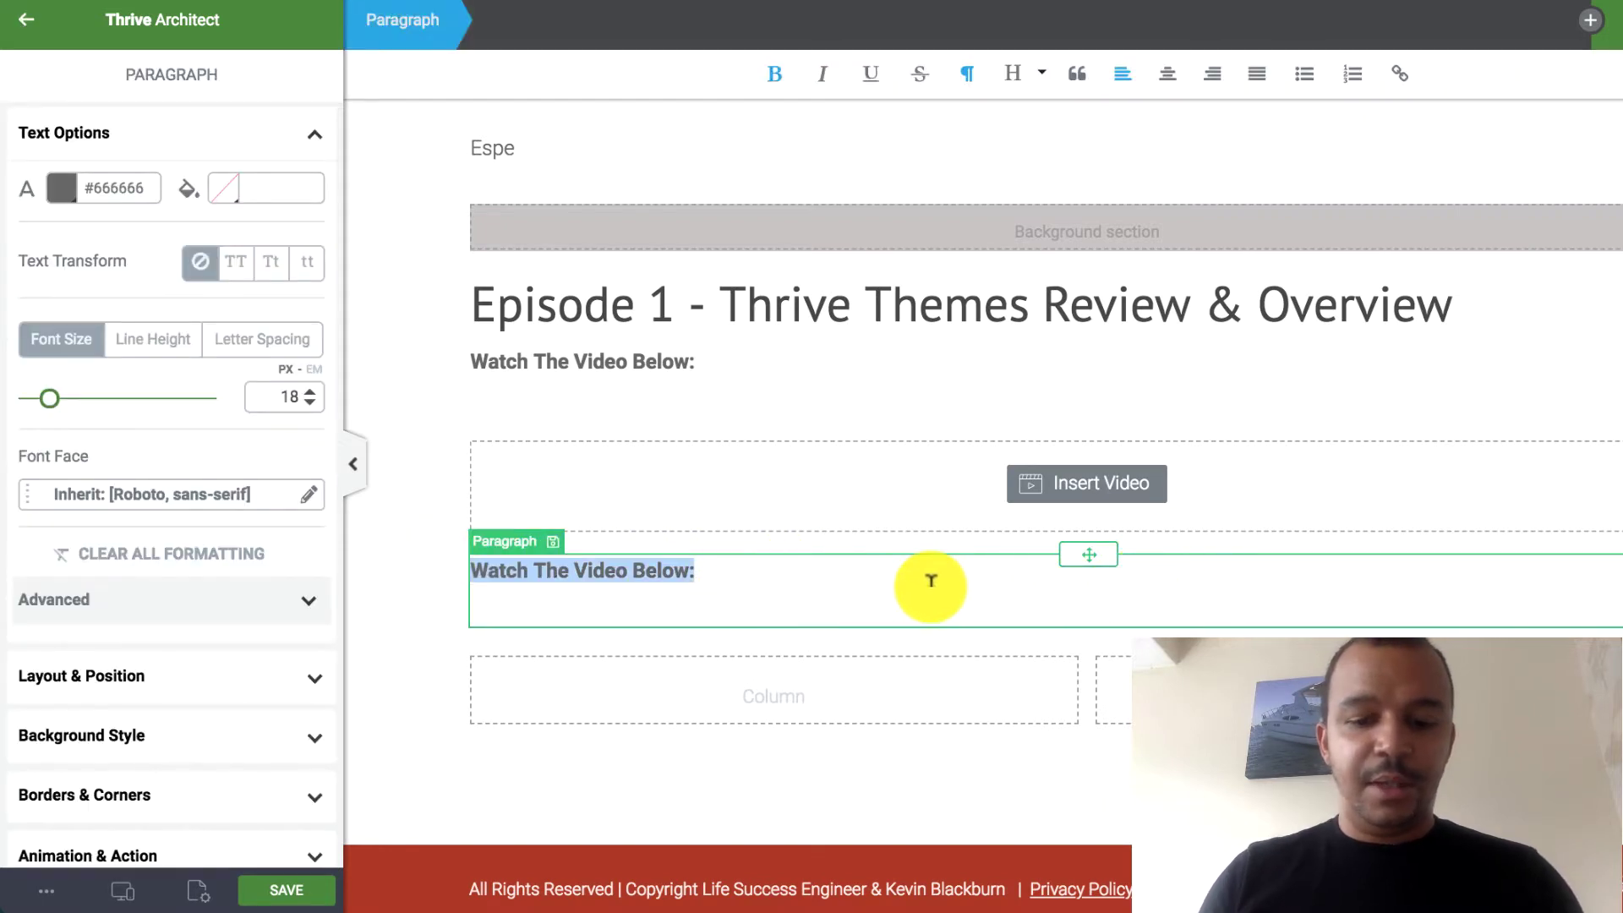
{"action": "type", "text": "Listen To The Podcast:"}
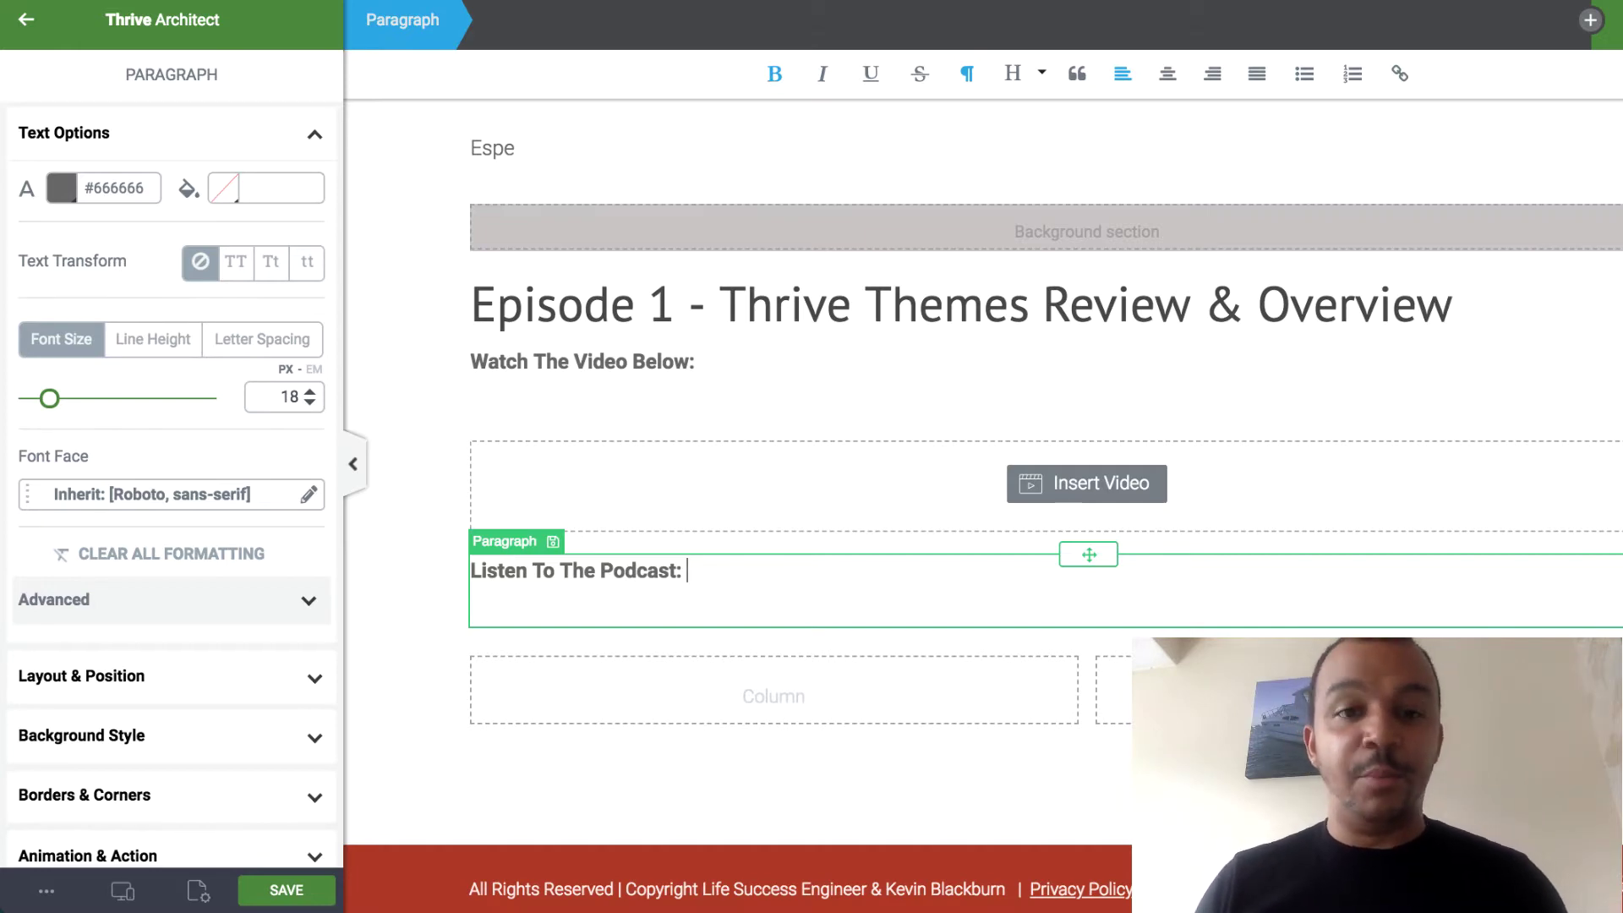
Step: Open the case study page from the site menu and dismiss the free course signup popup
{"action": "scroll", "coordinate": [967, 326], "scroll_direction": "up", "scroll_amount": 15}
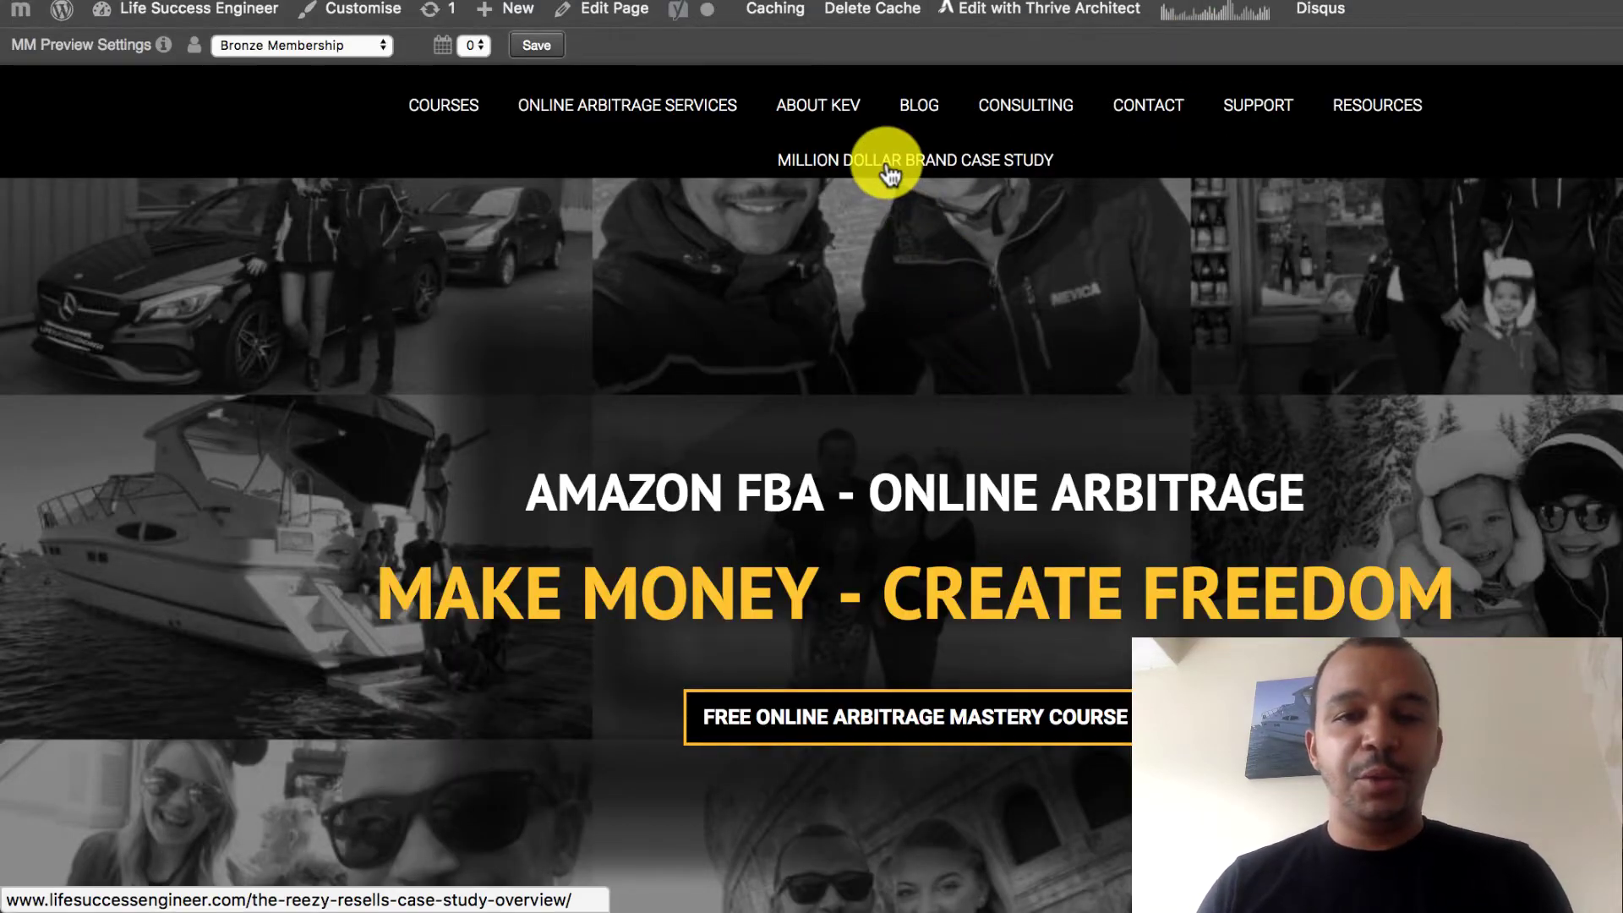
{"action": "left_click", "coordinate": [889, 172]}
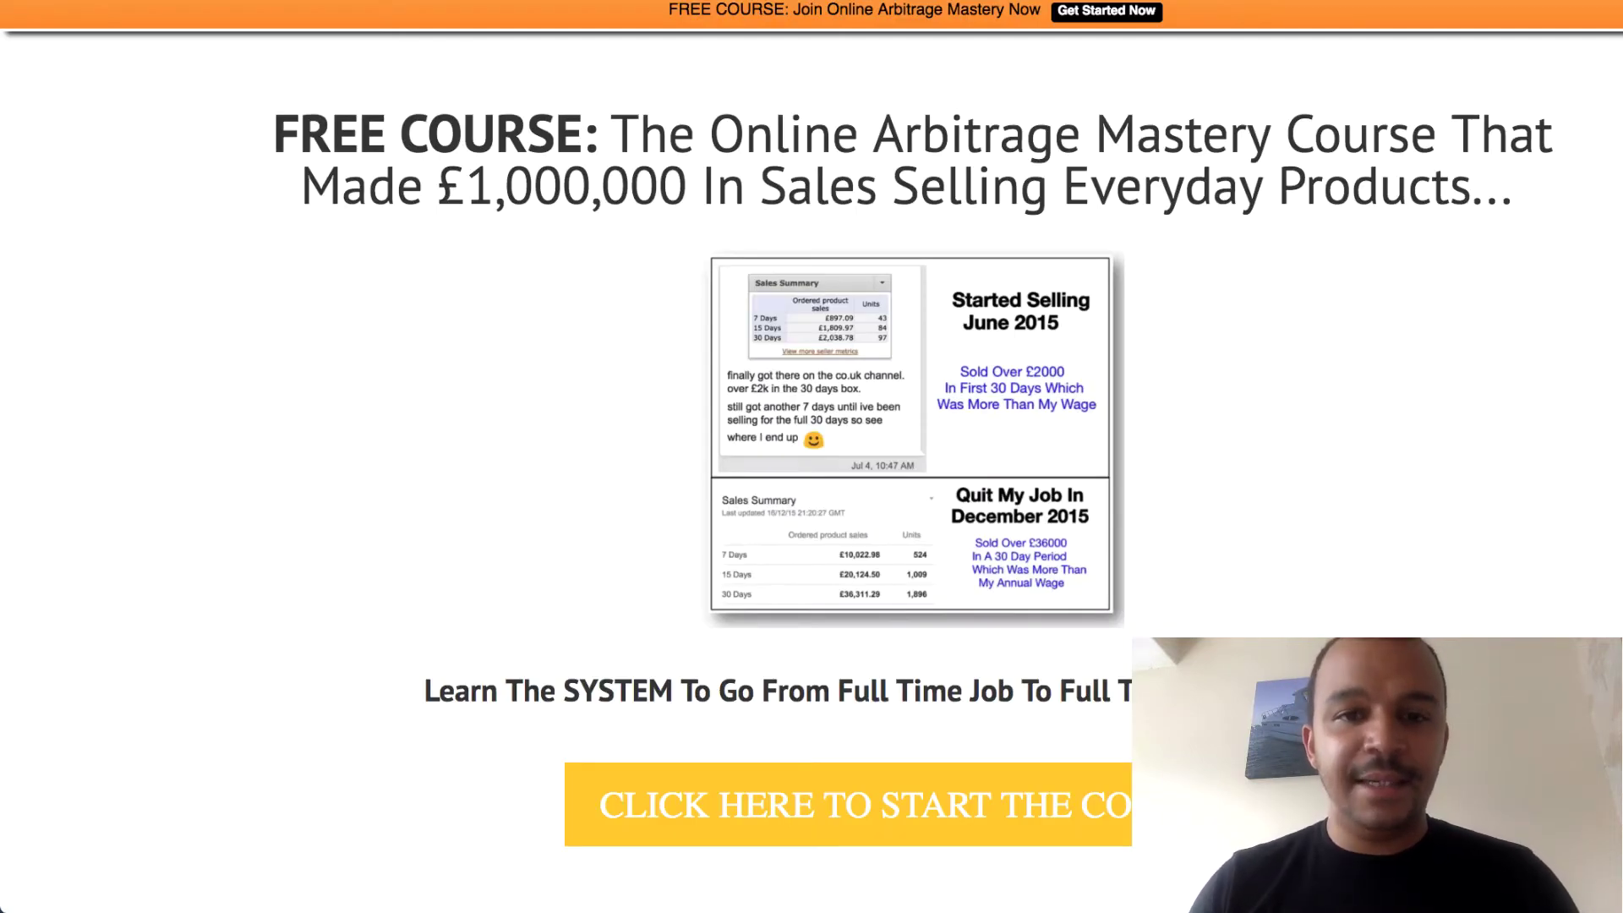
{"action": "left_click", "coordinate": [951, 803]}
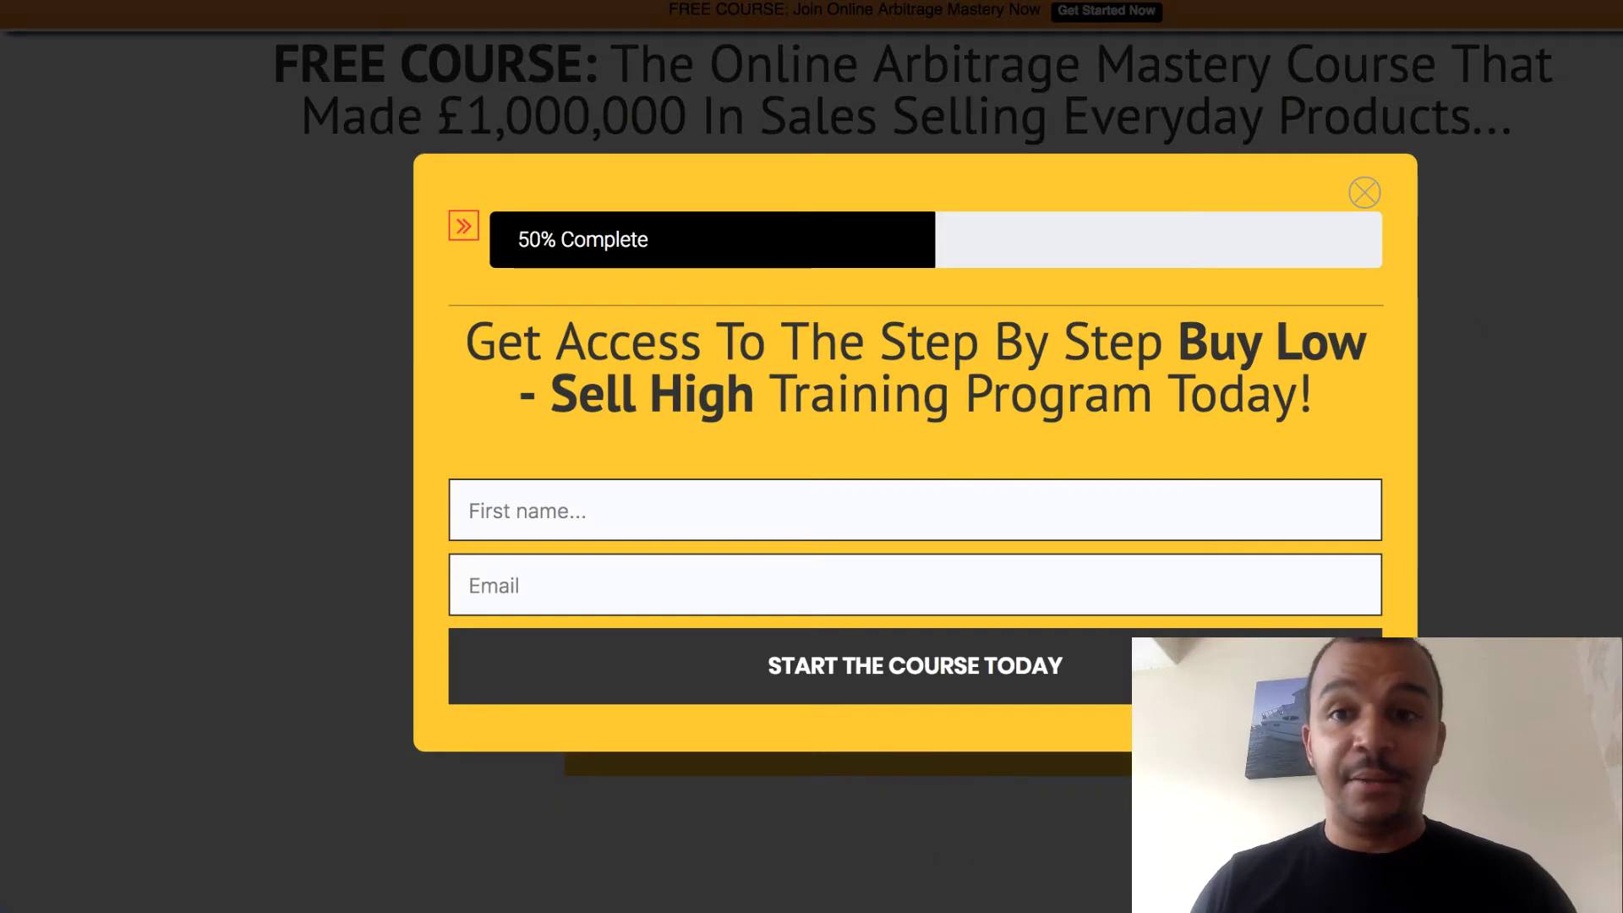
{"action": "left_click", "coordinate": [1364, 194]}
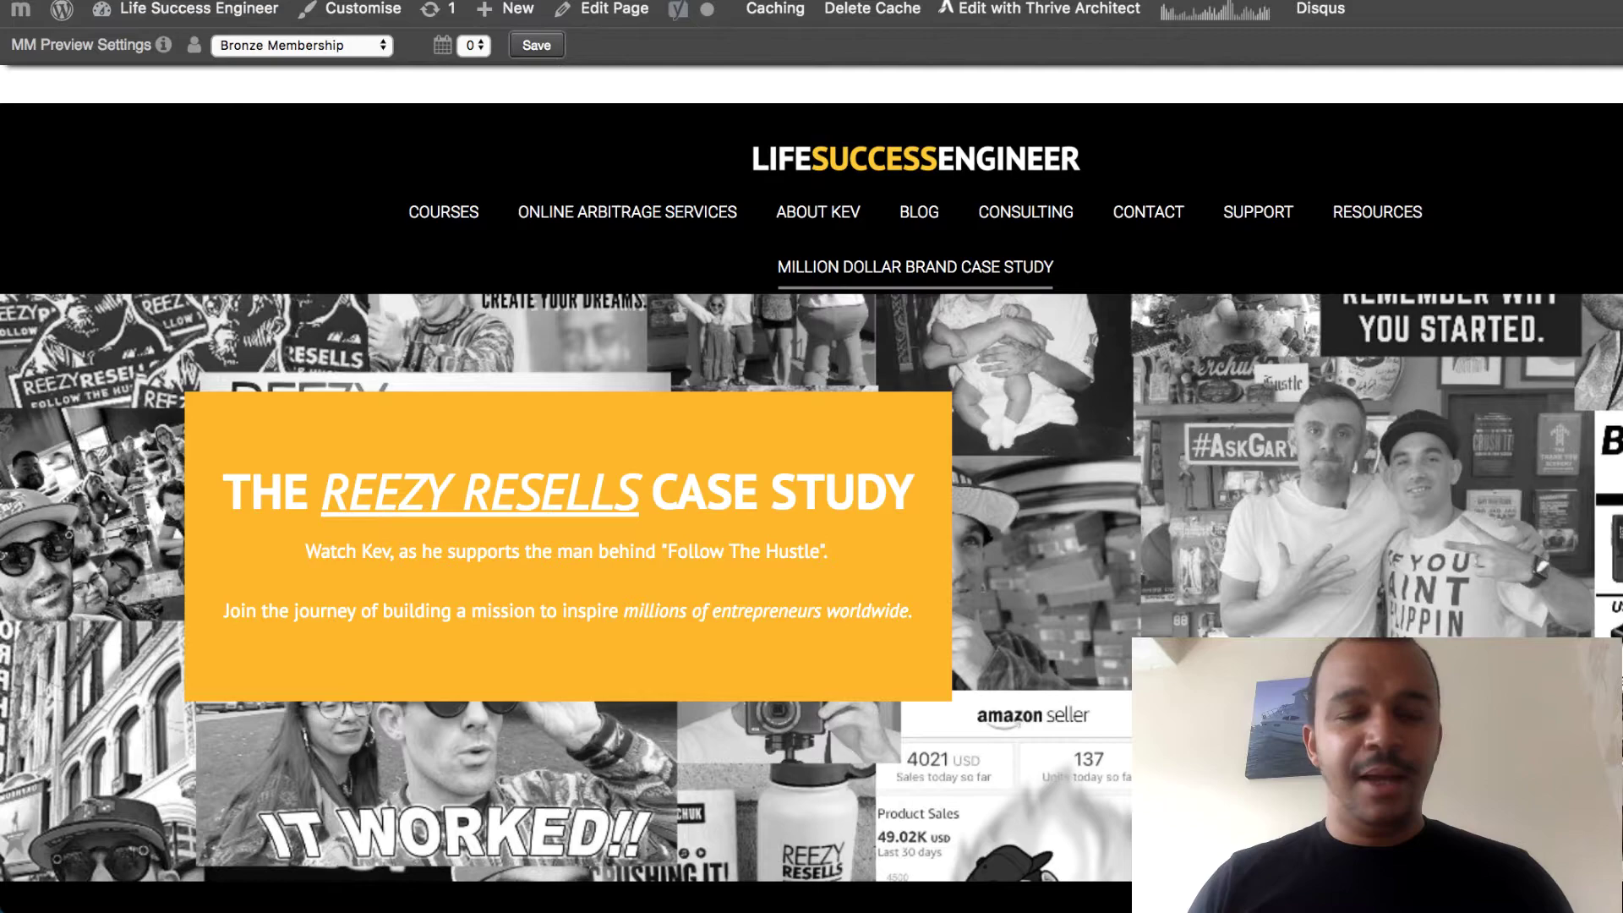
Step: Scroll down and select the 'THE ULTIMATE GUIDE TO THRIVE THEMES' heading
{"action": "scroll", "coordinate": [1041, 570], "scroll_direction": "down", "scroll_amount": 5}
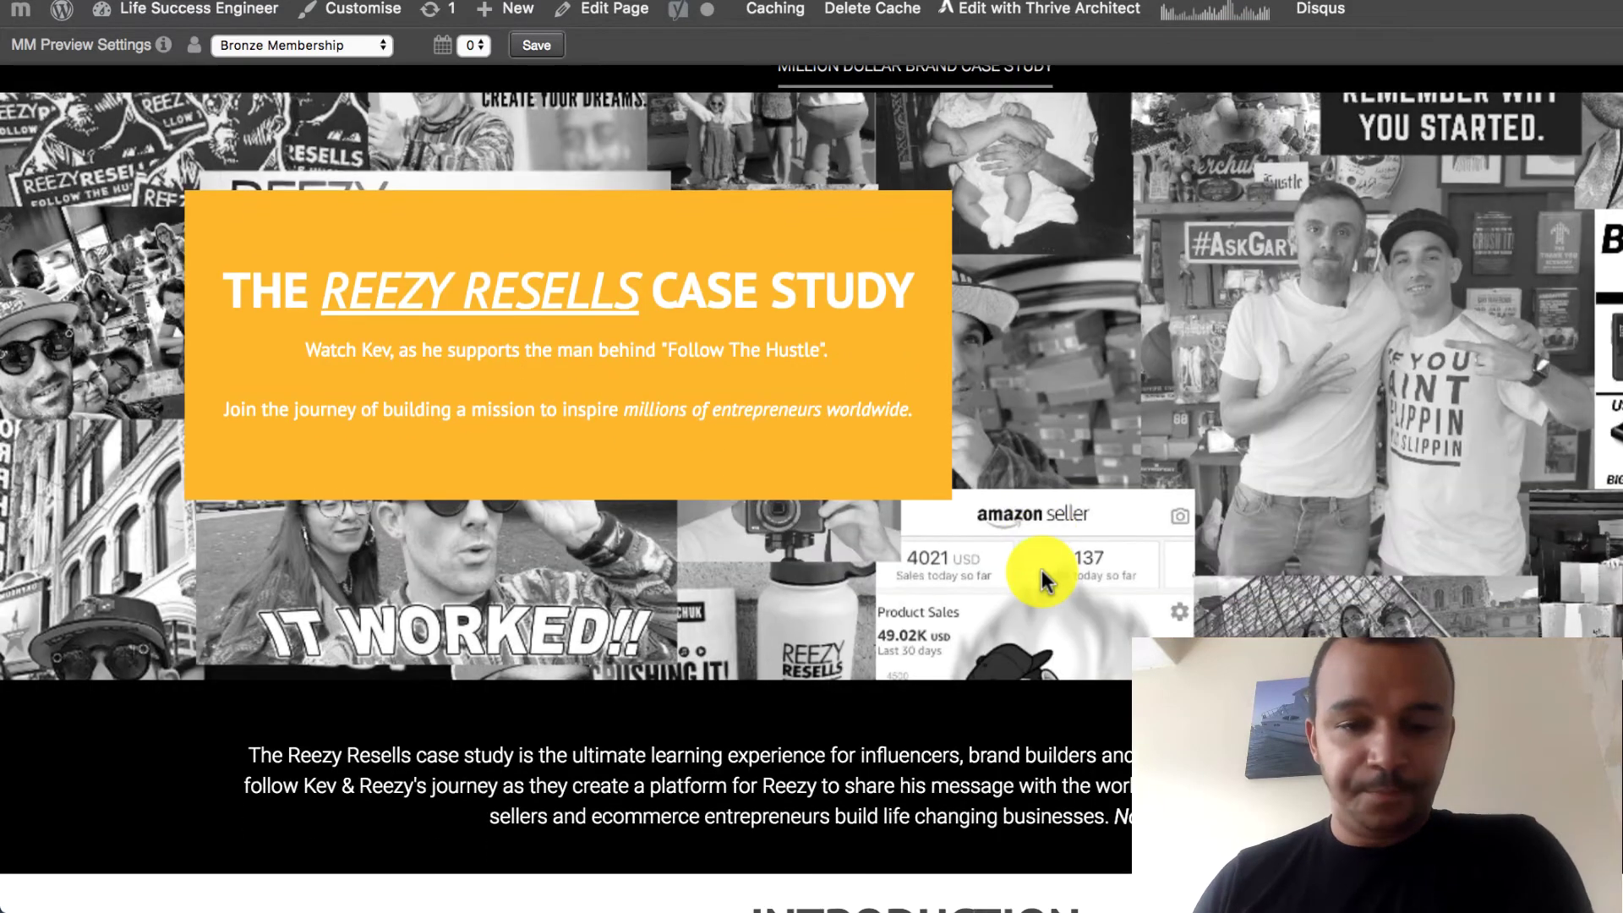
{"action": "scroll", "coordinate": [1042, 569], "scroll_direction": "down", "scroll_amount": 9}
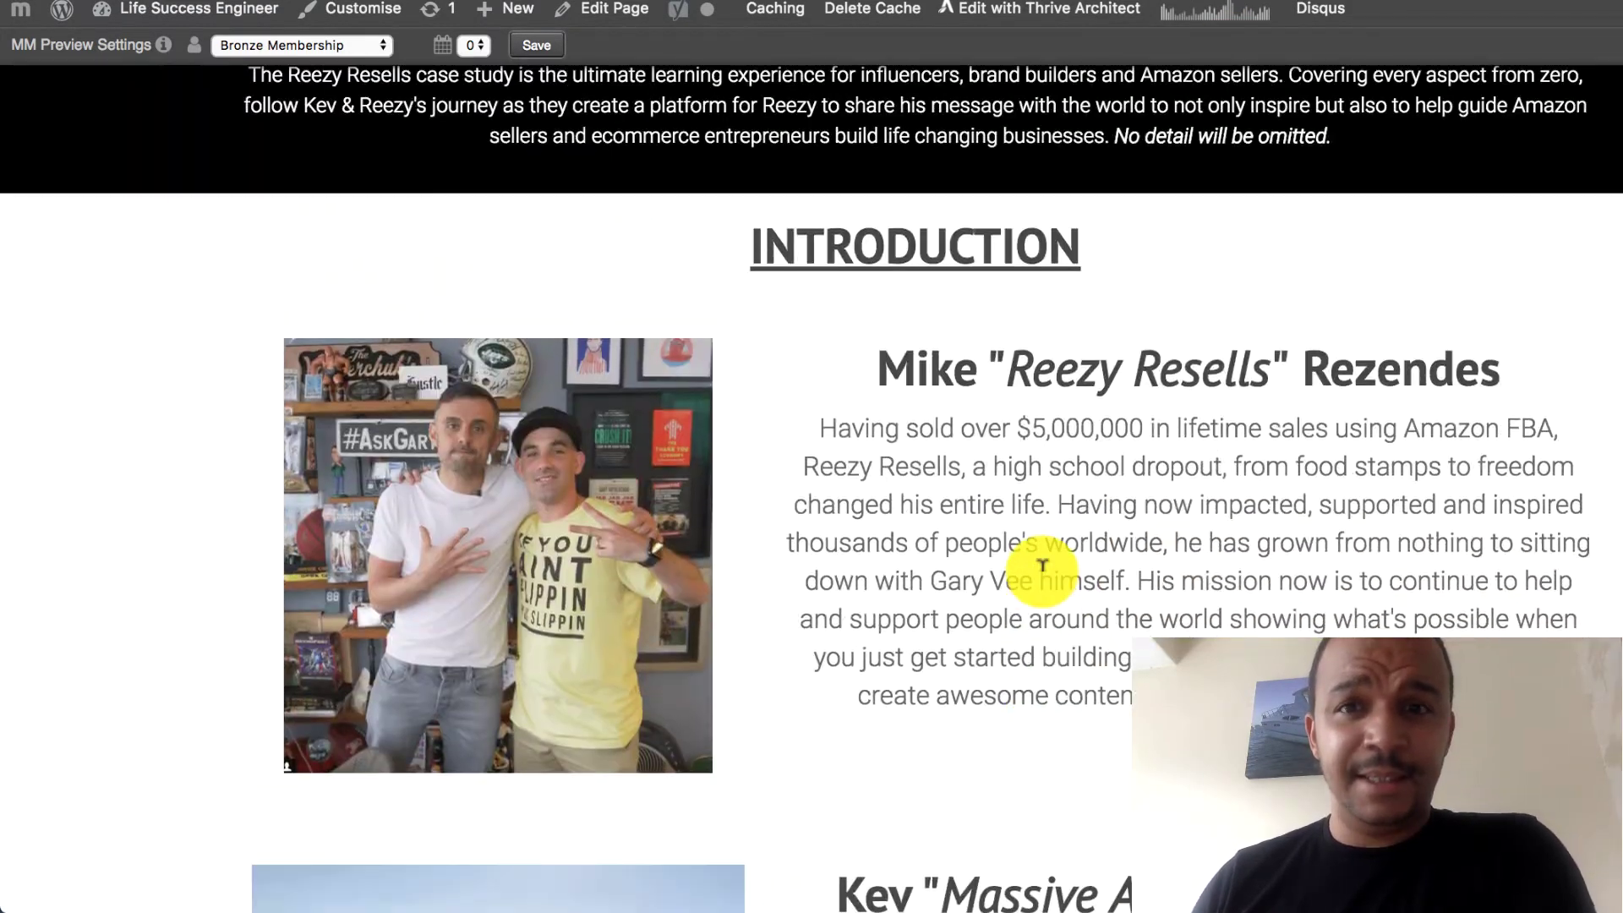
{"action": "scroll", "coordinate": [1043, 563], "scroll_direction": "down", "scroll_amount": 15}
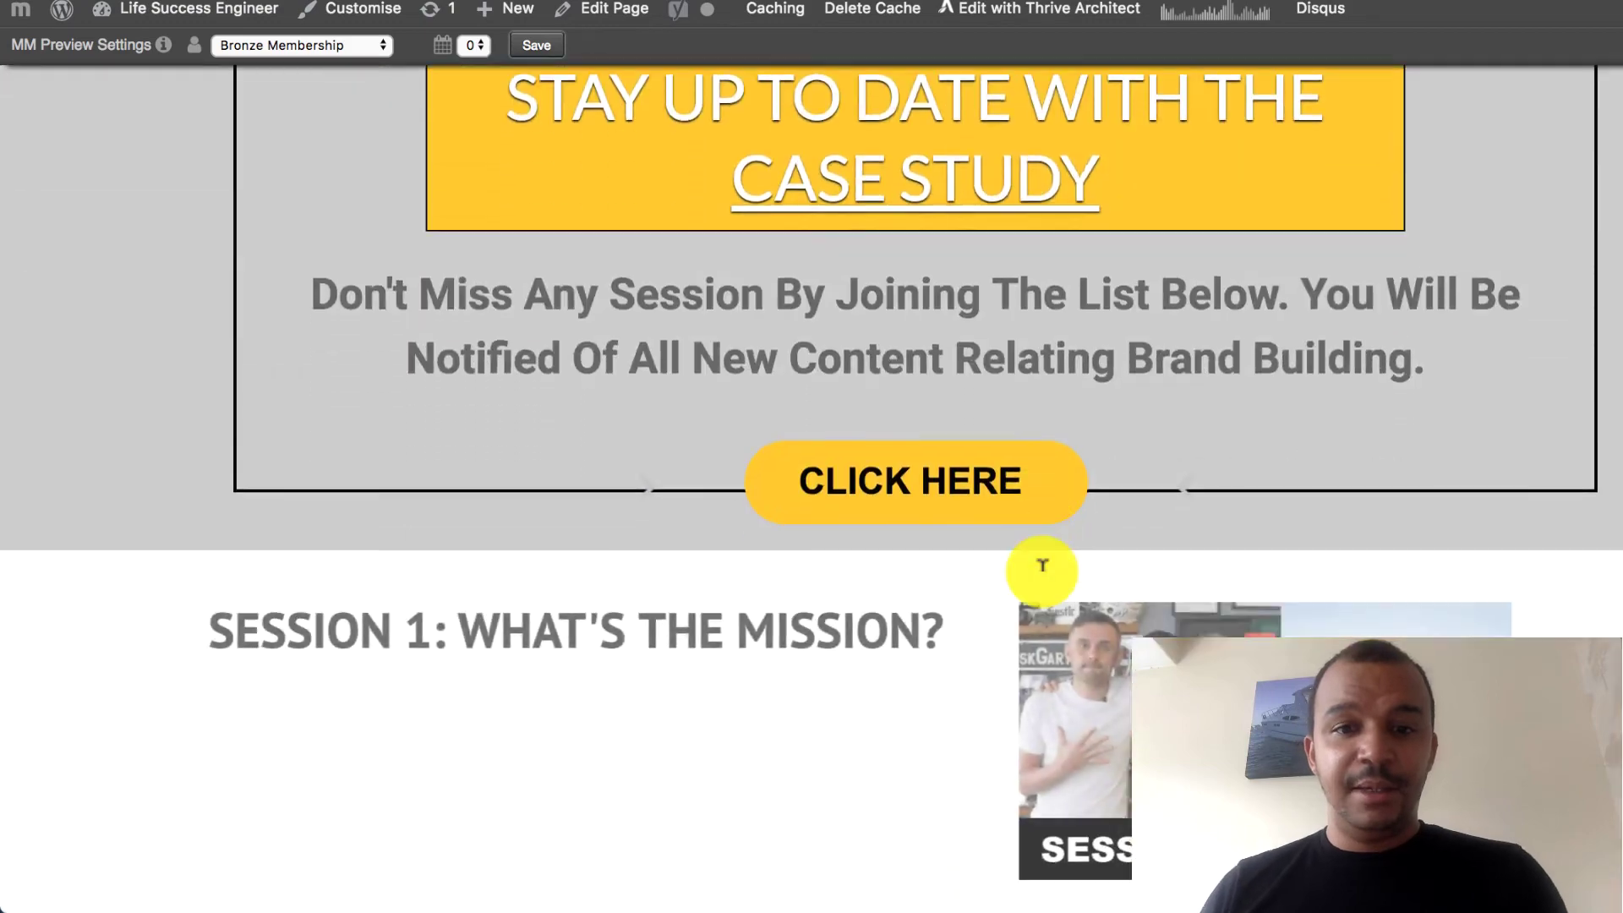
{"action": "scroll", "coordinate": [1042, 575], "scroll_direction": "down", "scroll_amount": 5}
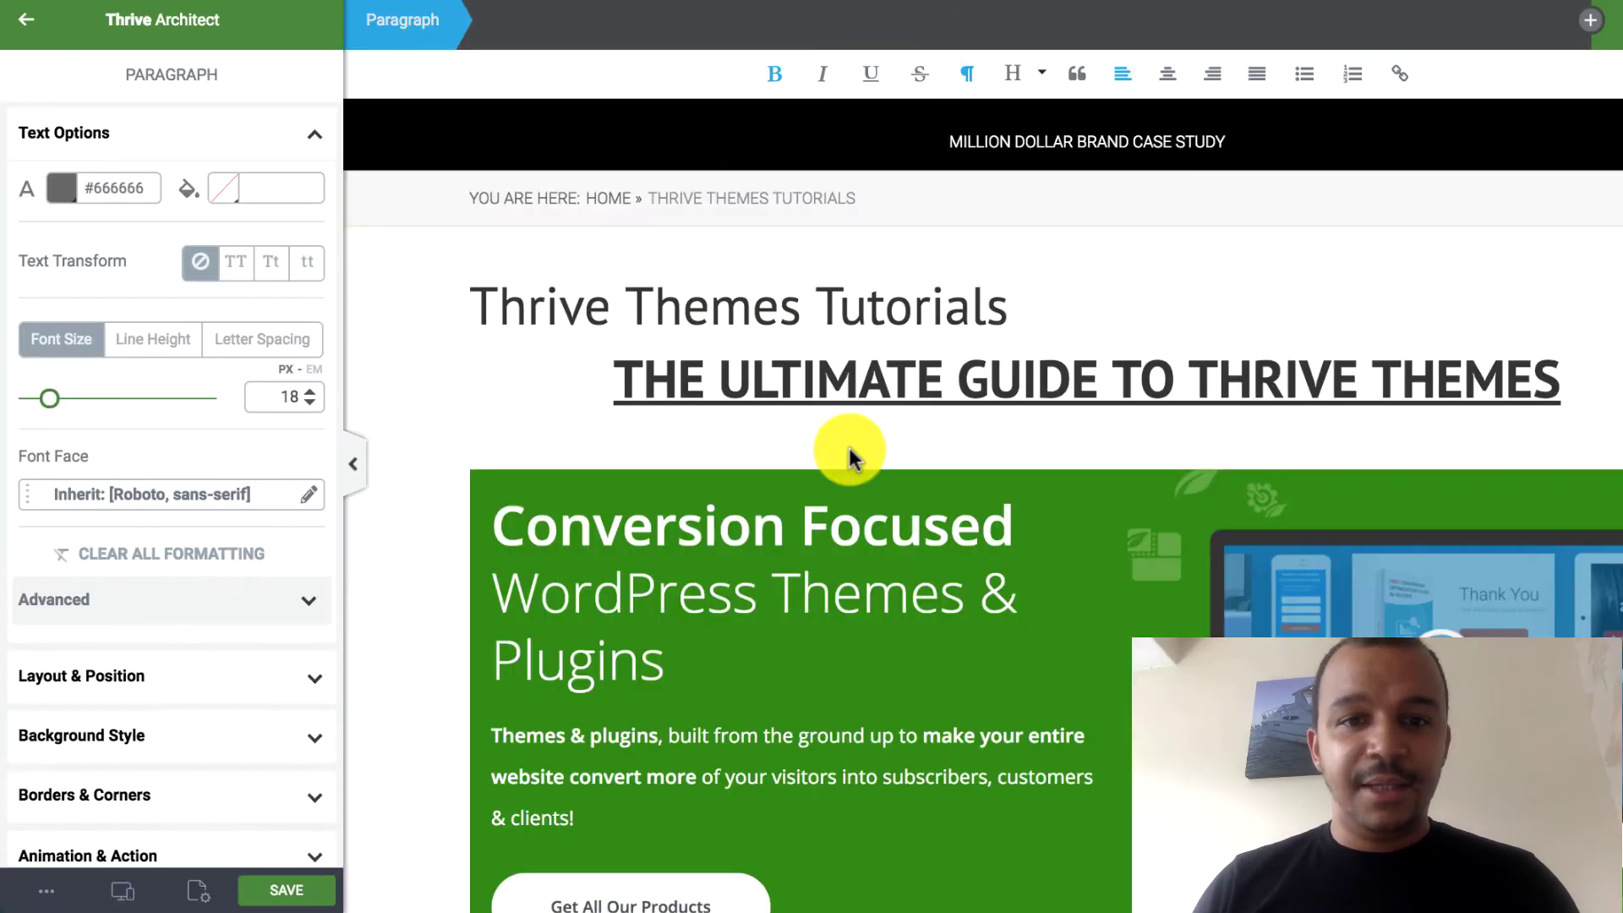
{"action": "left_click", "coordinate": [1069, 384]}
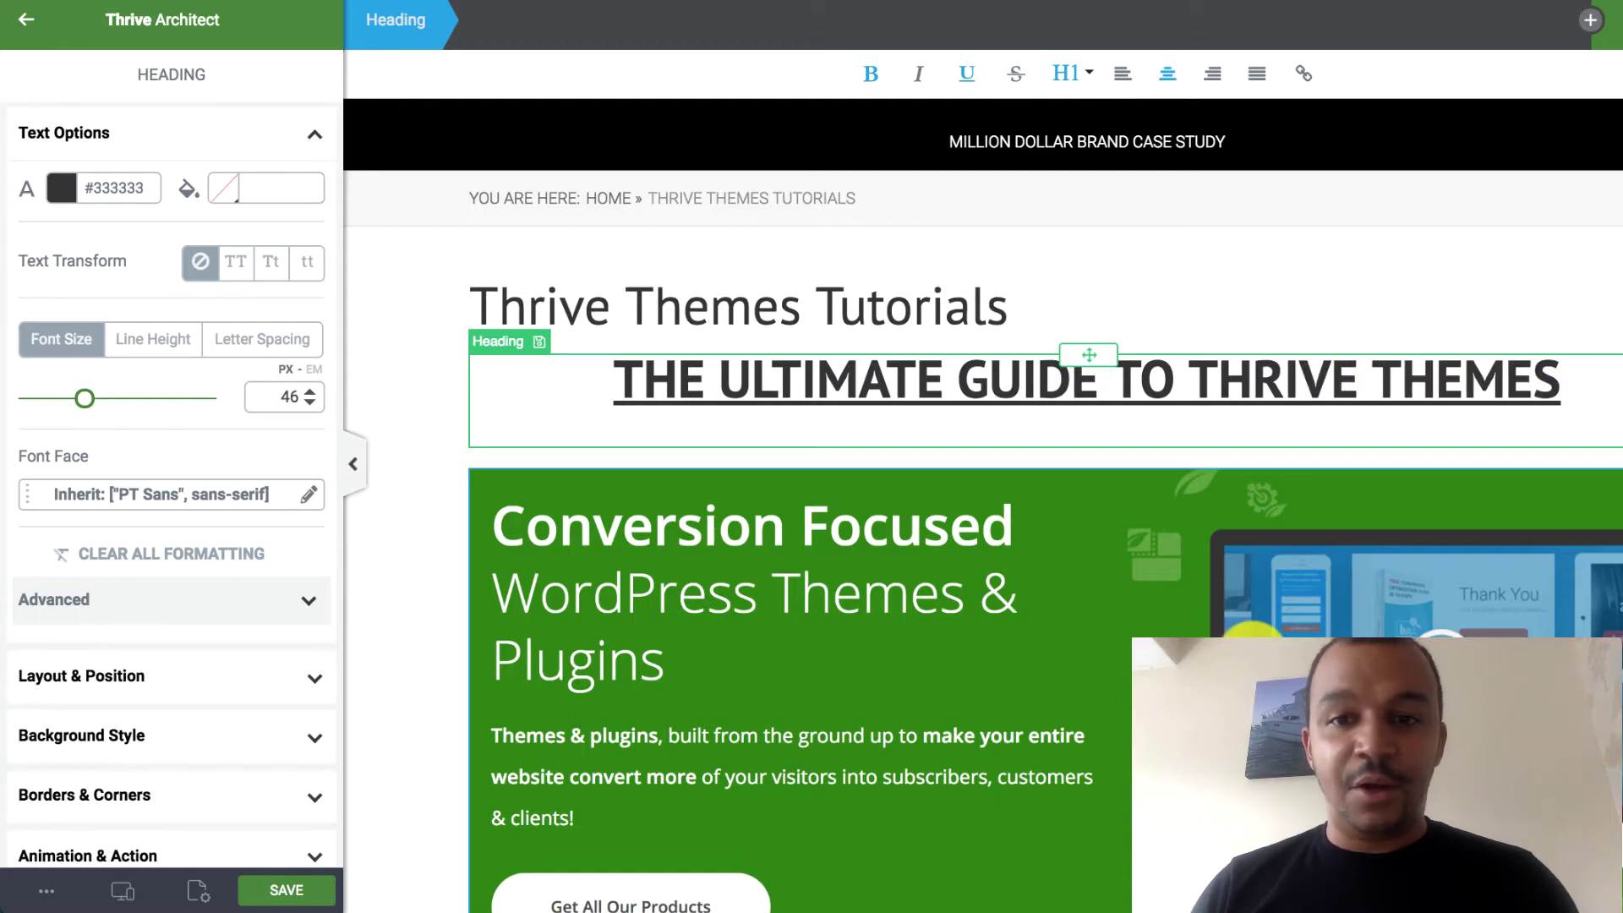
Step: Browse the green hero image's animation and click-action options, cancelling both without adding any
{"action": "left_click", "coordinate": [1251, 633]}
{"action": "scroll", "coordinate": [199, 725], "scroll_direction": "down", "scroll_amount": 4}
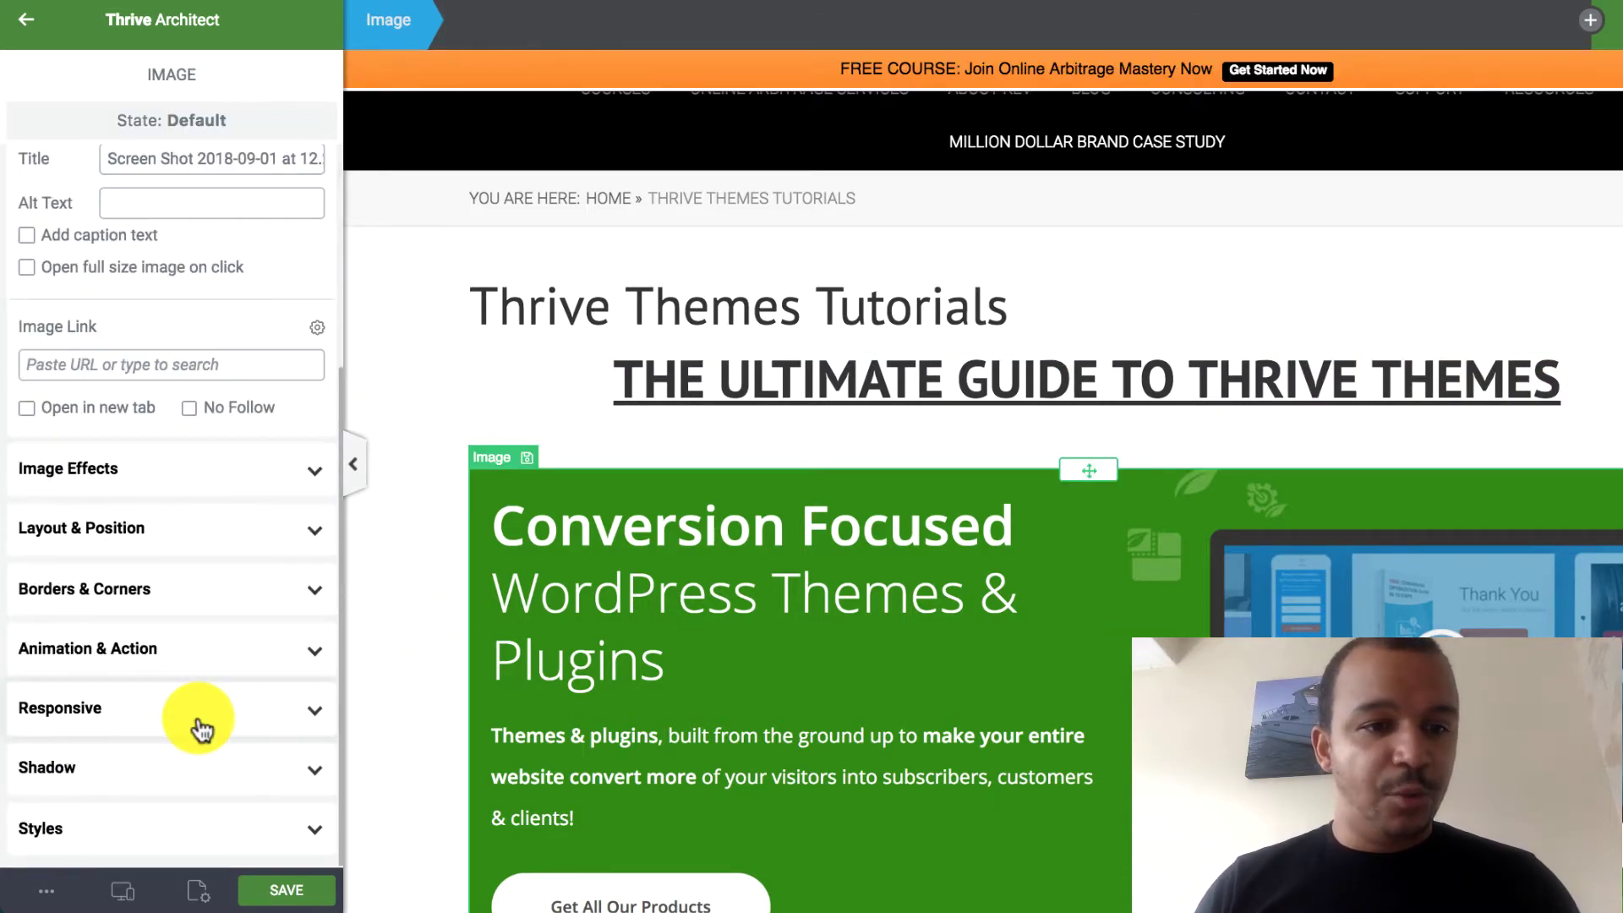
{"action": "left_click", "coordinate": [268, 651]}
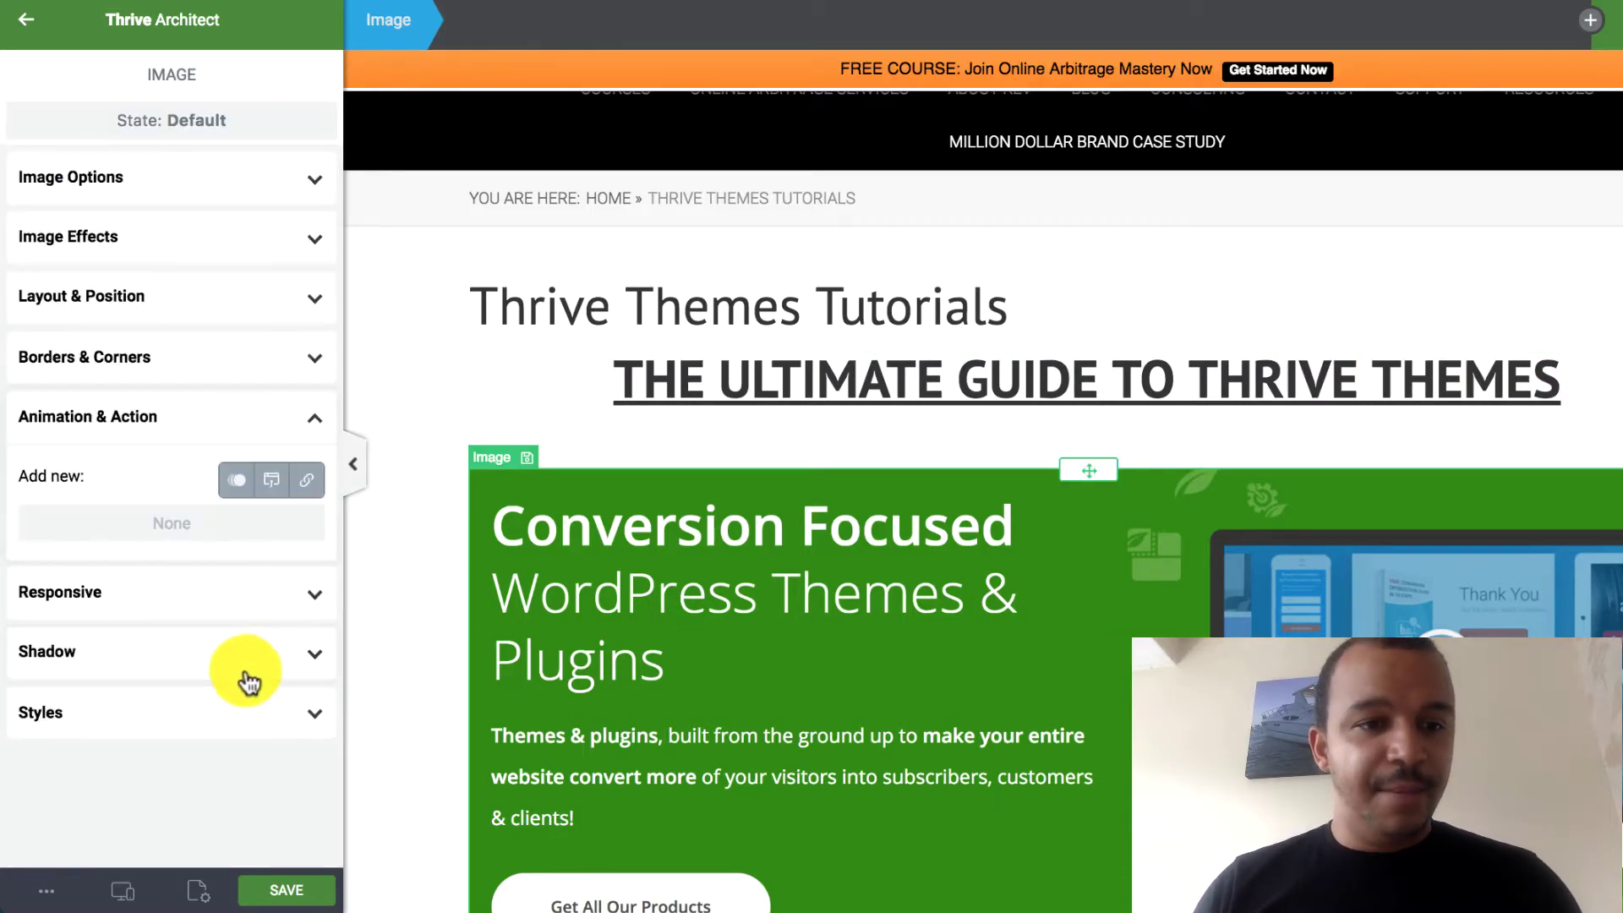
{"action": "left_click", "coordinate": [239, 487]}
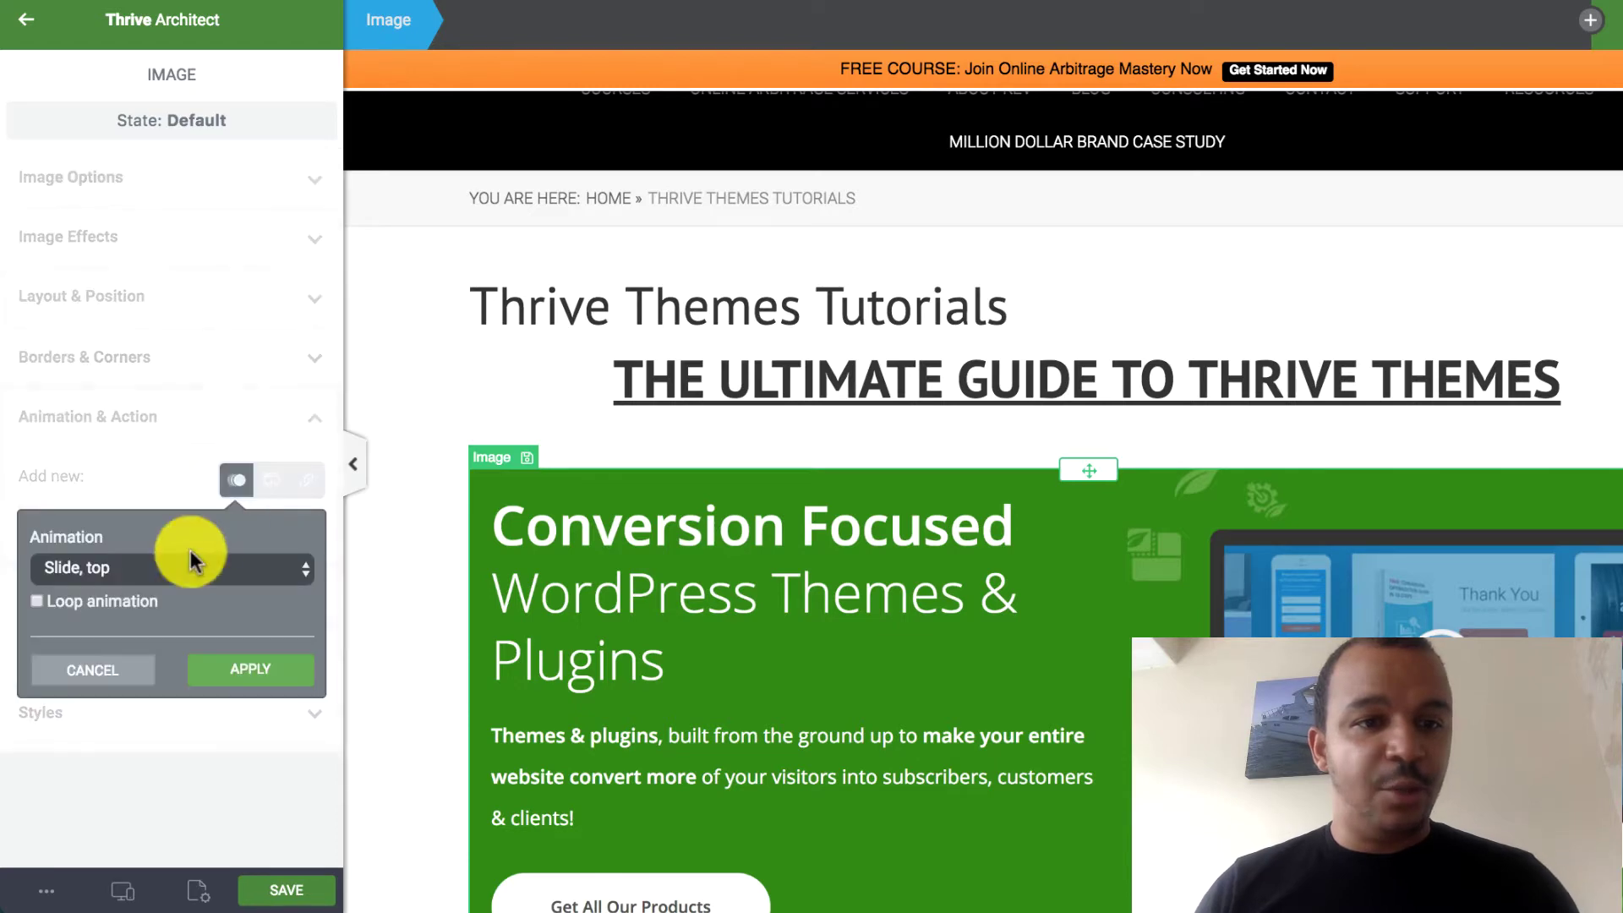
{"action": "left_click", "coordinate": [119, 563]}
{"action": "left_click", "coordinate": [104, 382]}
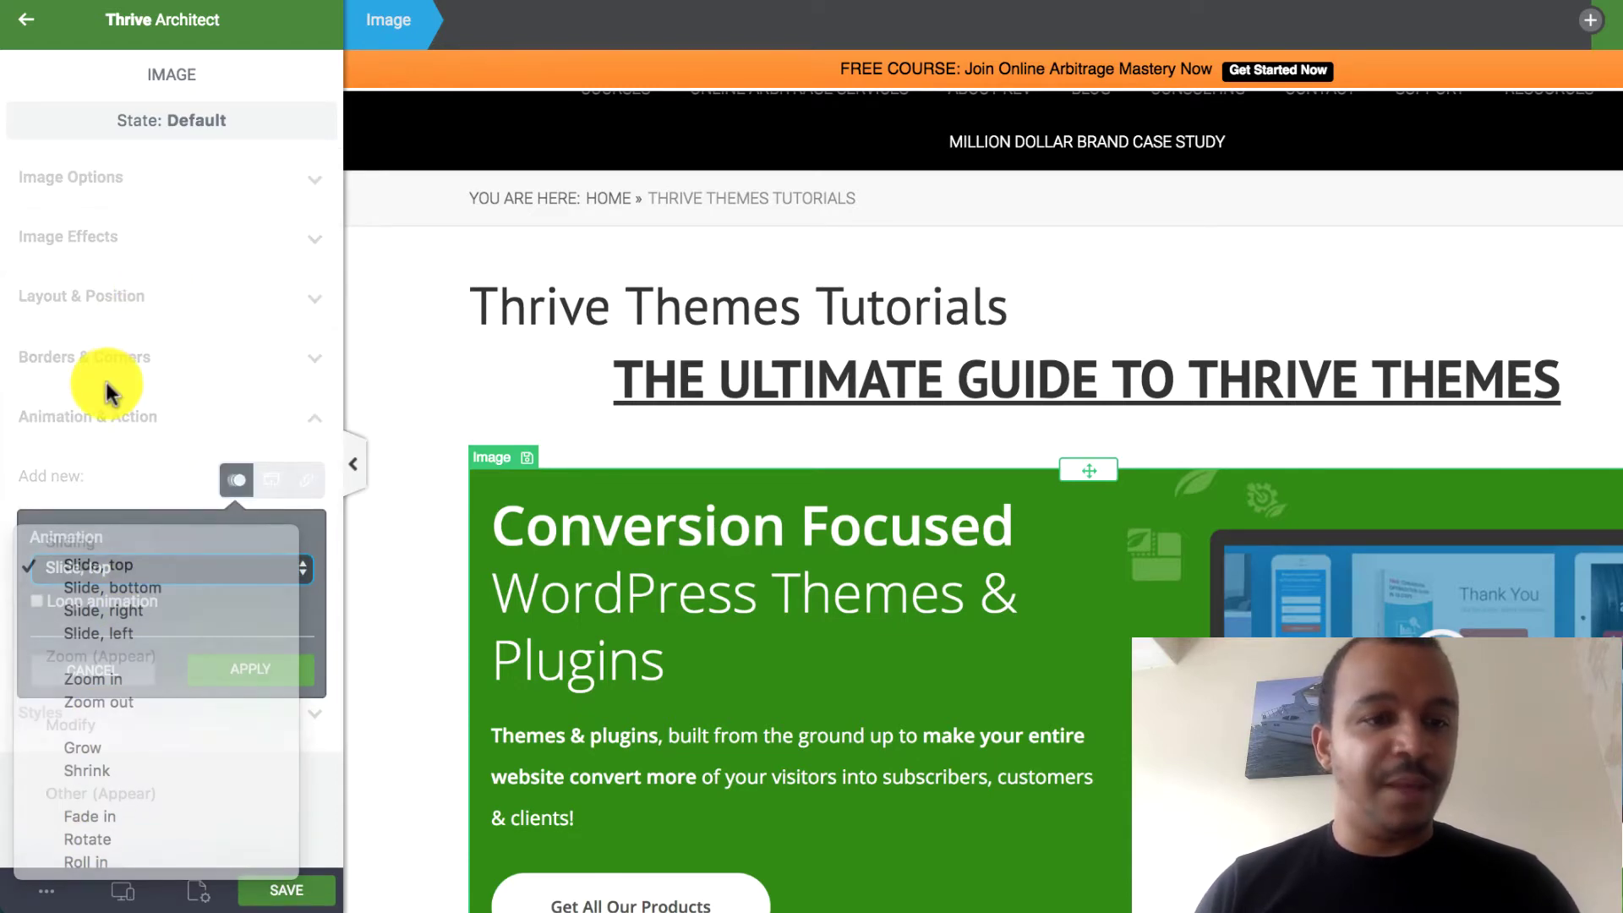
{"action": "left_click", "coordinate": [93, 670]}
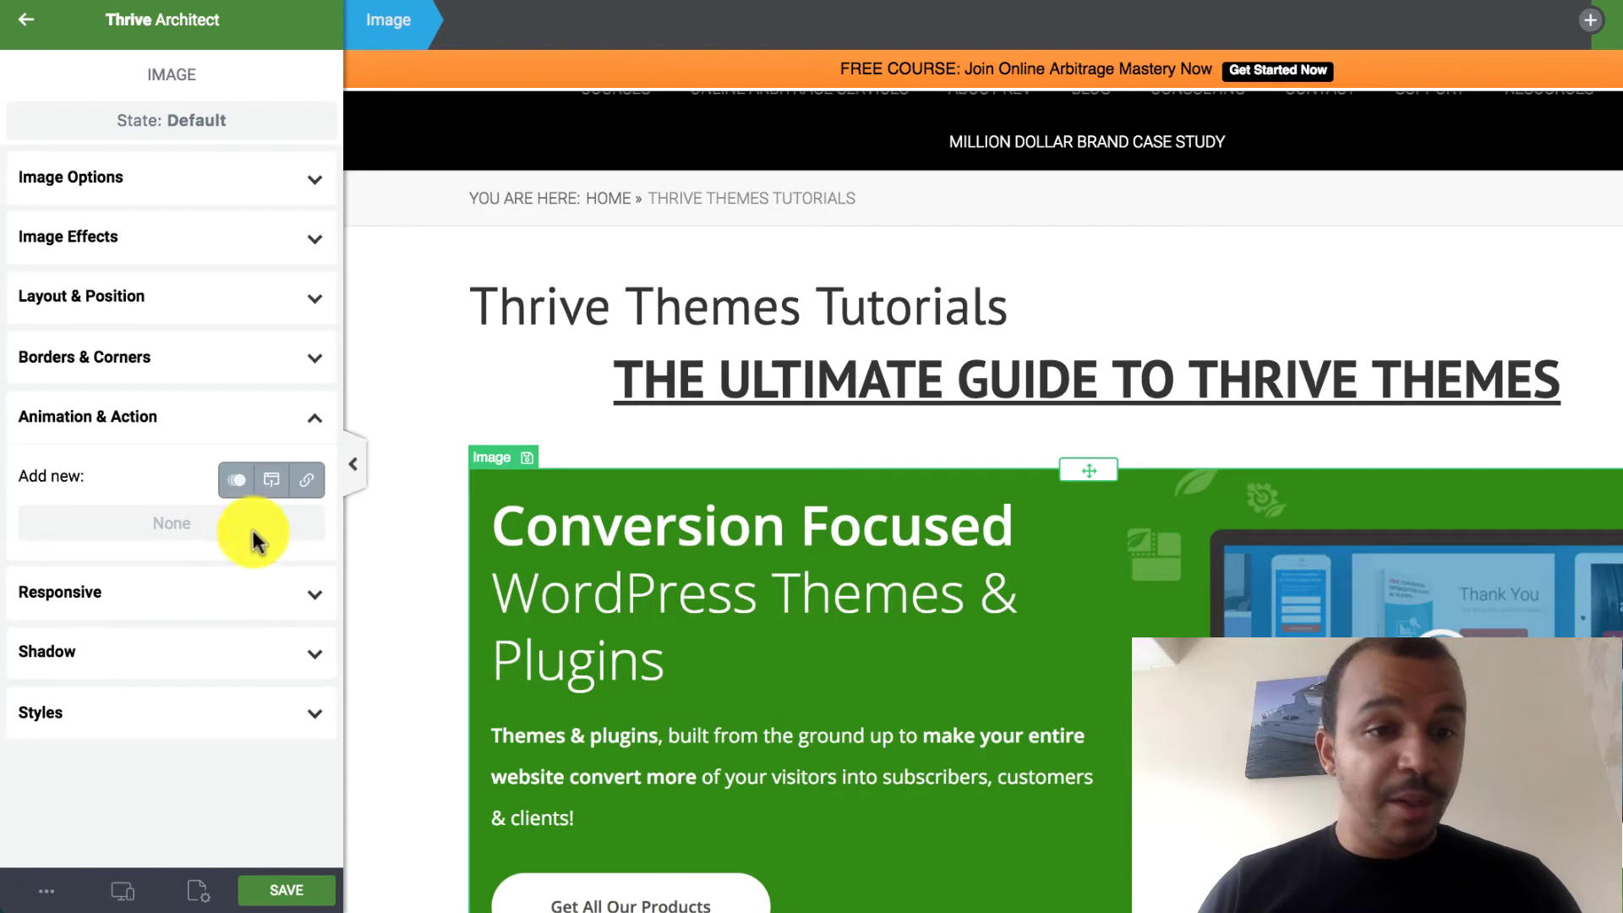
{"action": "left_click", "coordinate": [272, 482]}
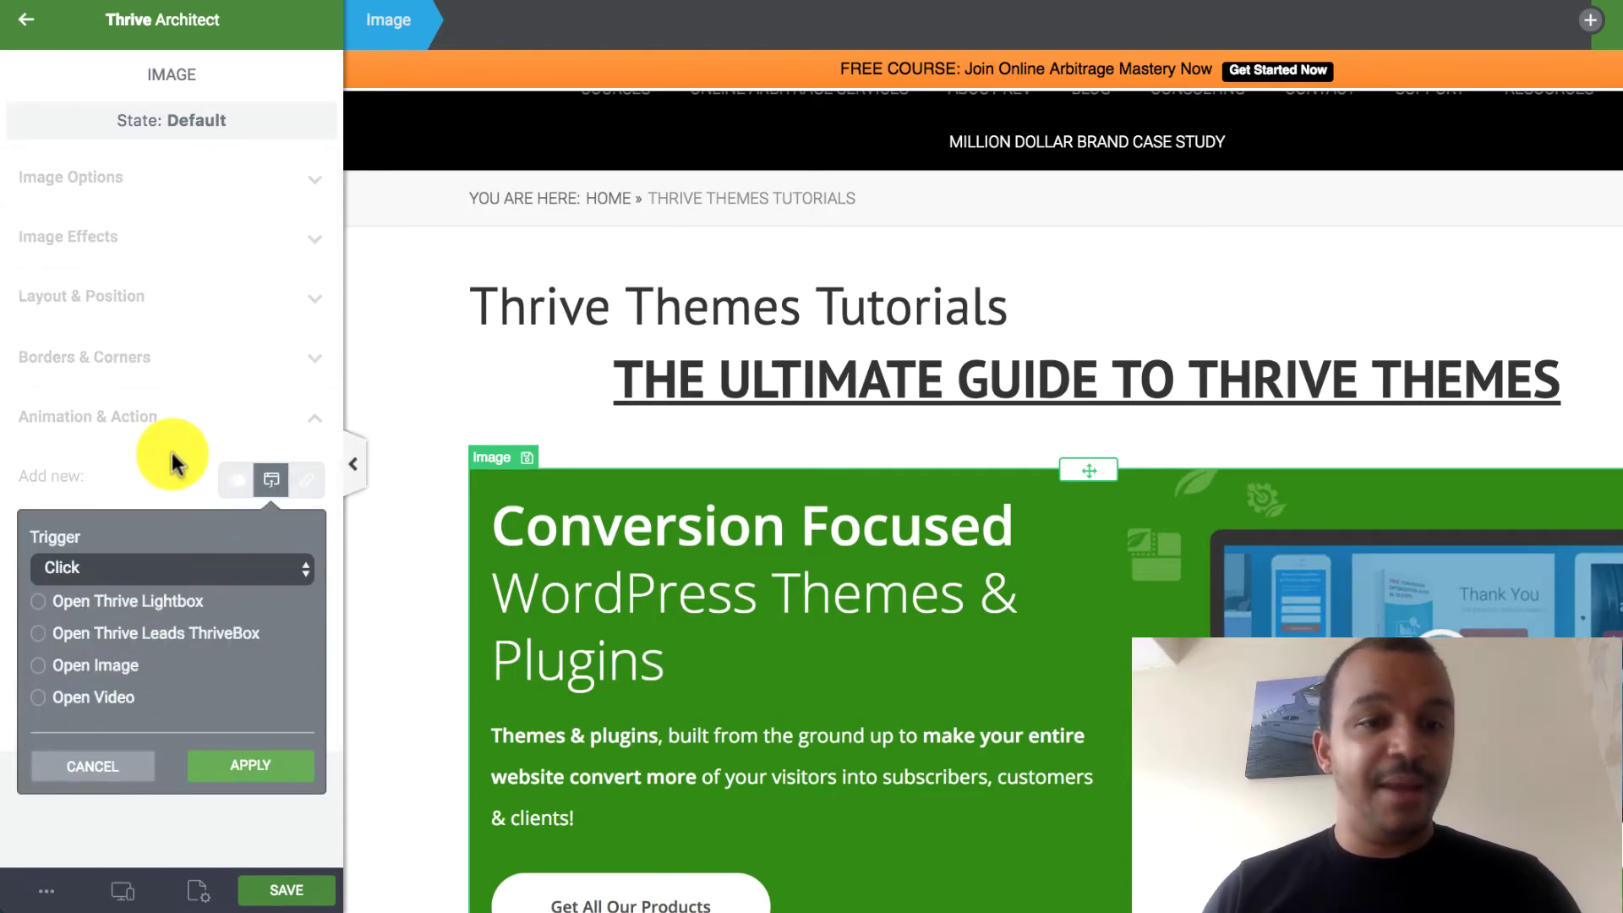
{"action": "left_click", "coordinate": [87, 766]}
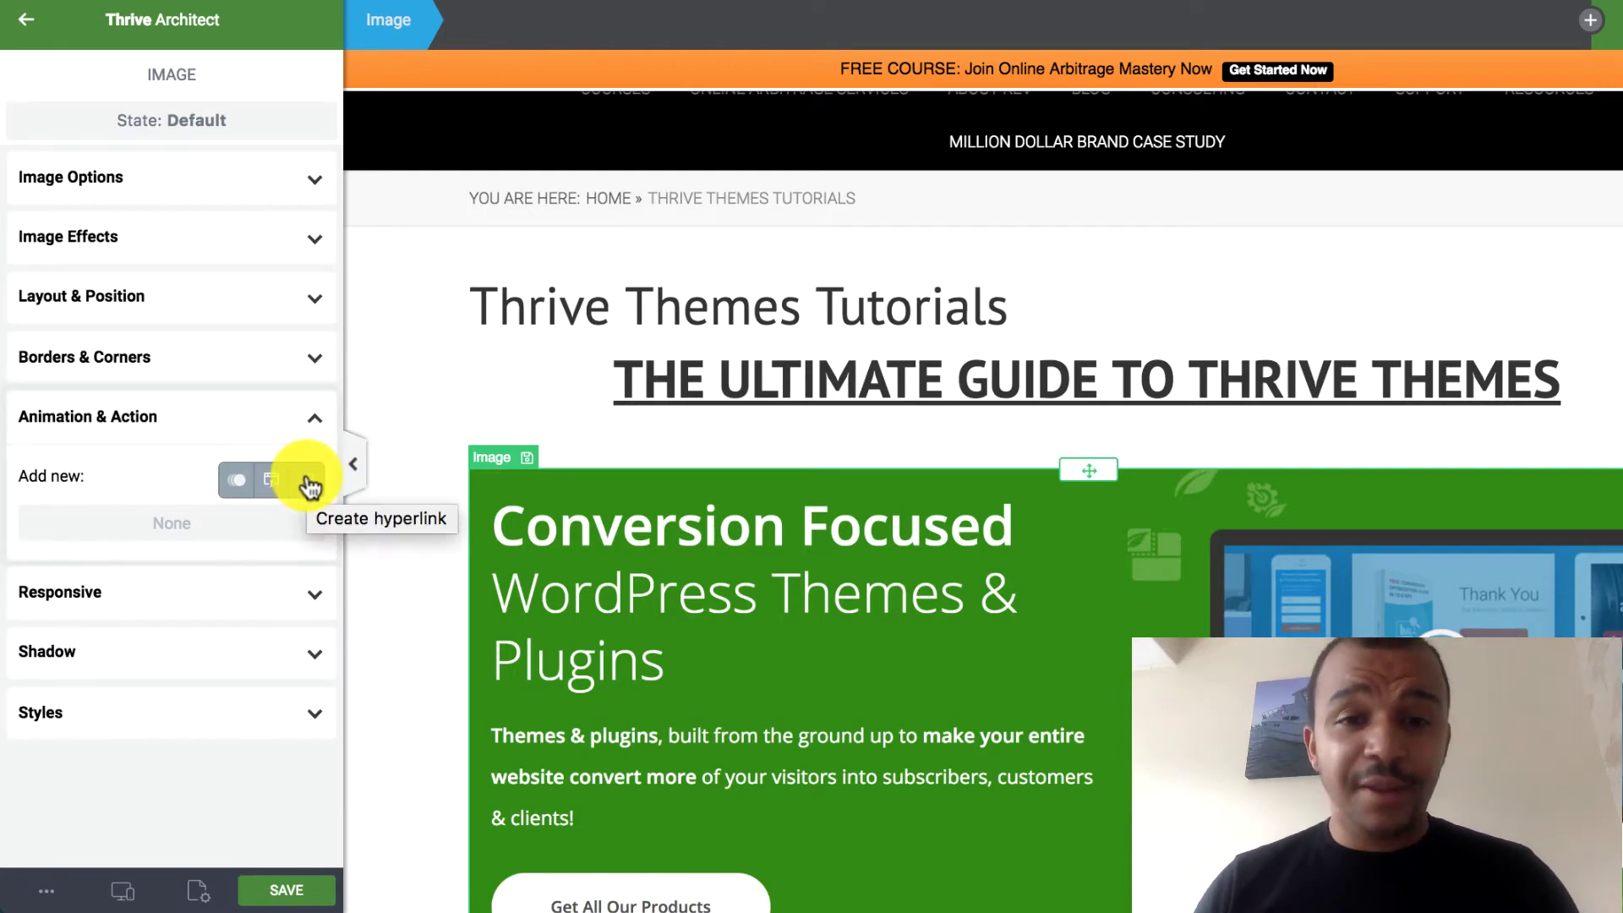
{"action": "scroll", "coordinate": [1036, 435], "scroll_direction": "down", "scroll_amount": 3}
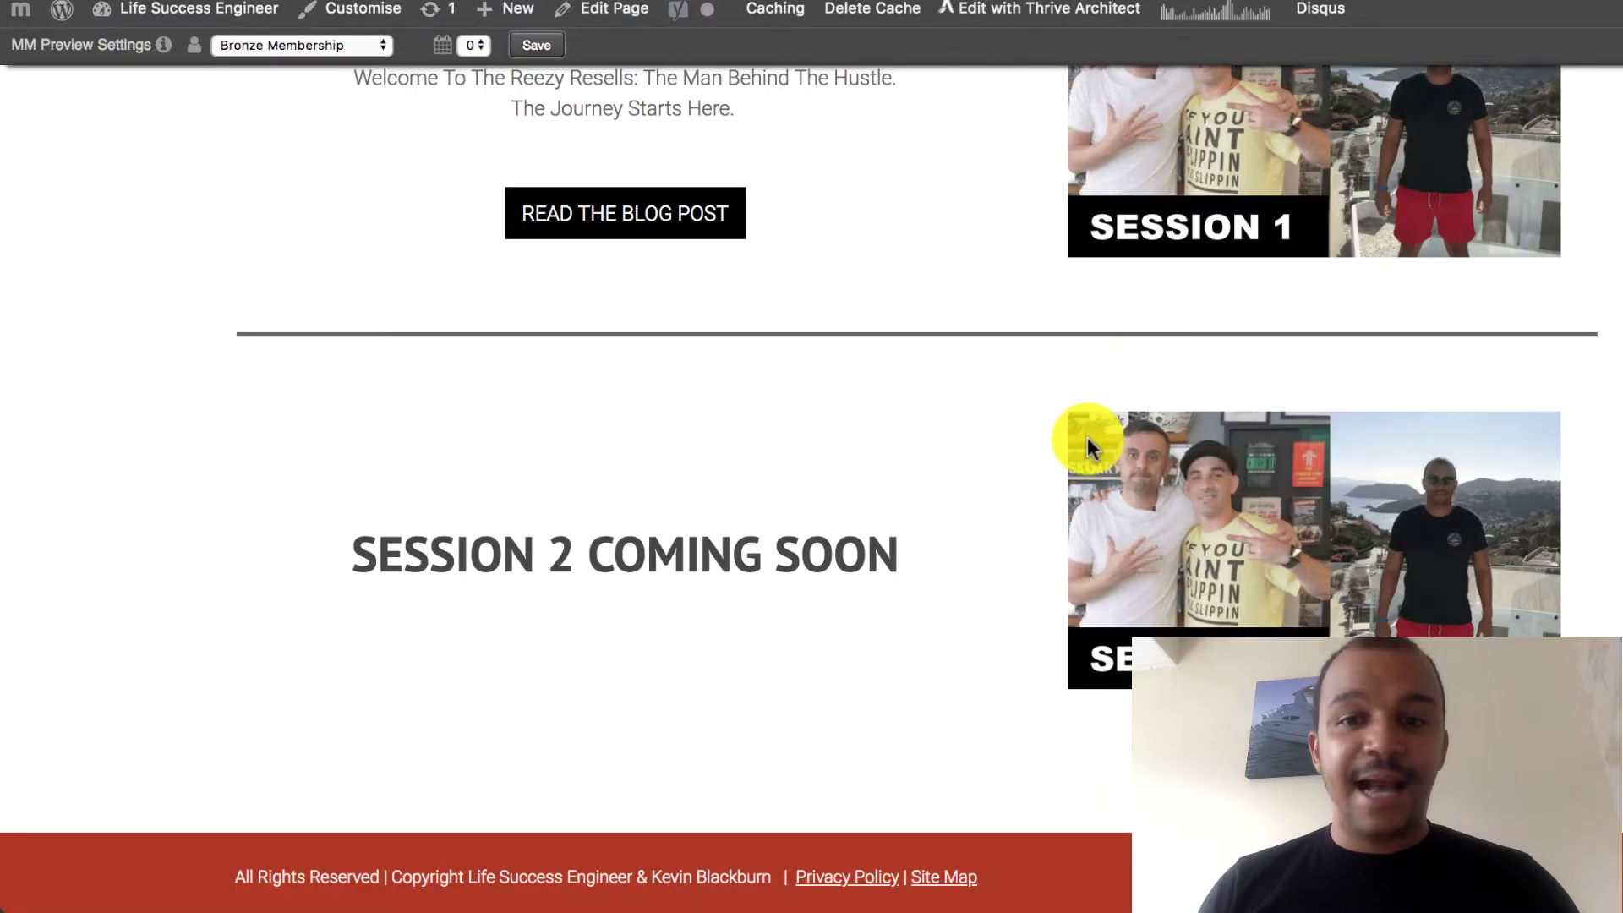
{"action": "scroll", "coordinate": [1087, 437], "scroll_direction": "up", "scroll_amount": 10}
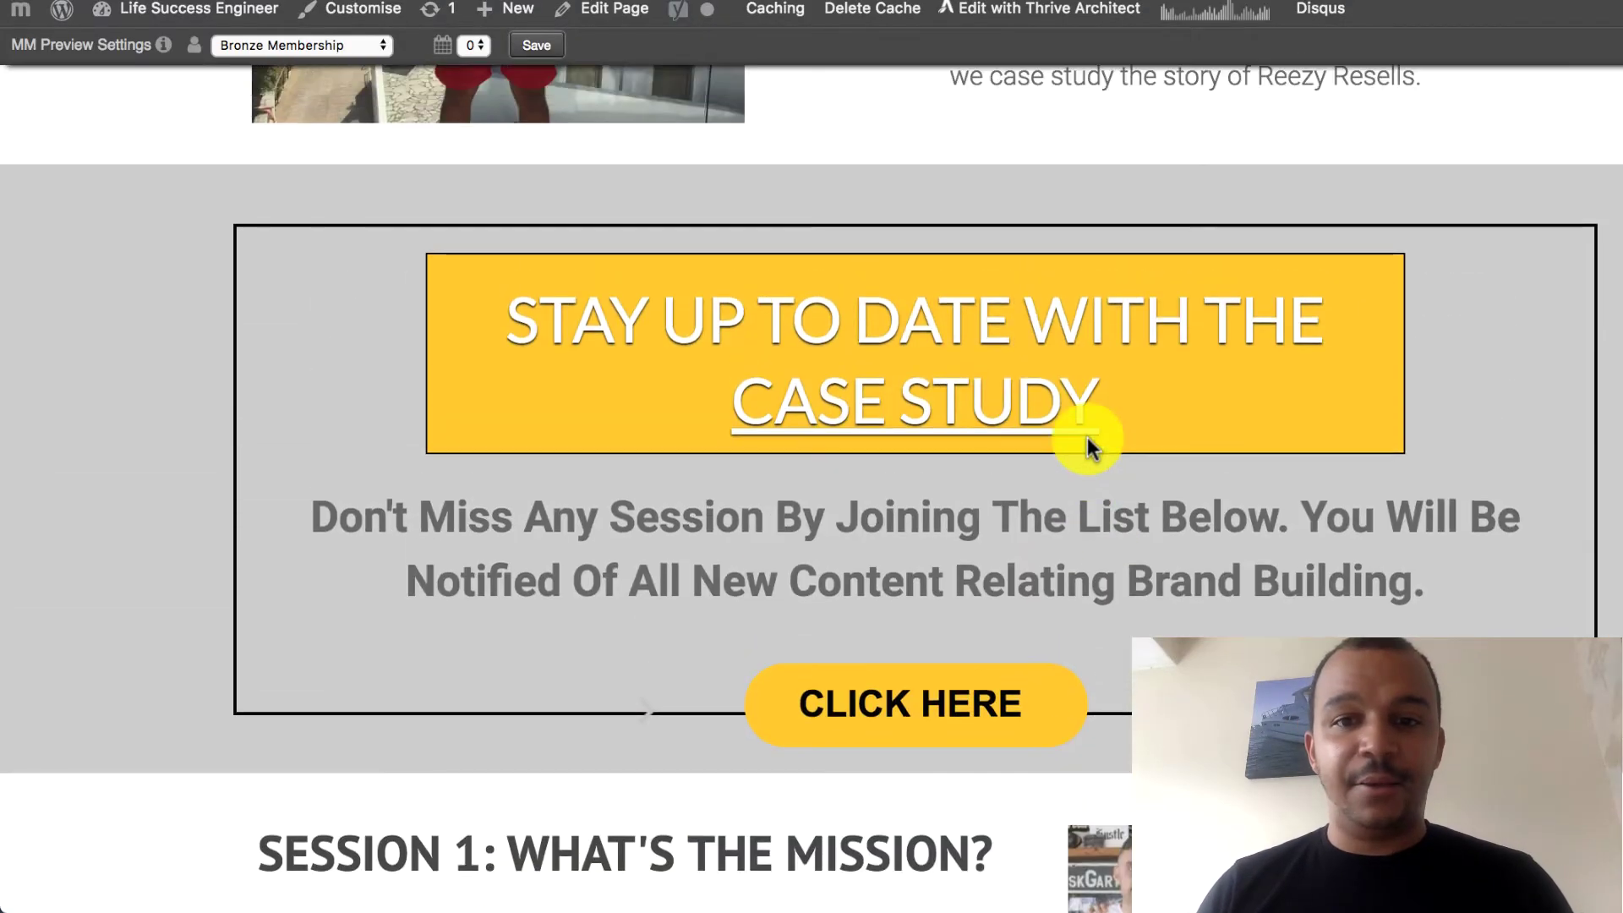
{"action": "scroll", "coordinate": [1087, 438], "scroll_direction": "down", "scroll_amount": 8}
{"action": "scroll", "coordinate": [750, 519], "scroll_direction": "up", "scroll_amount": 2}
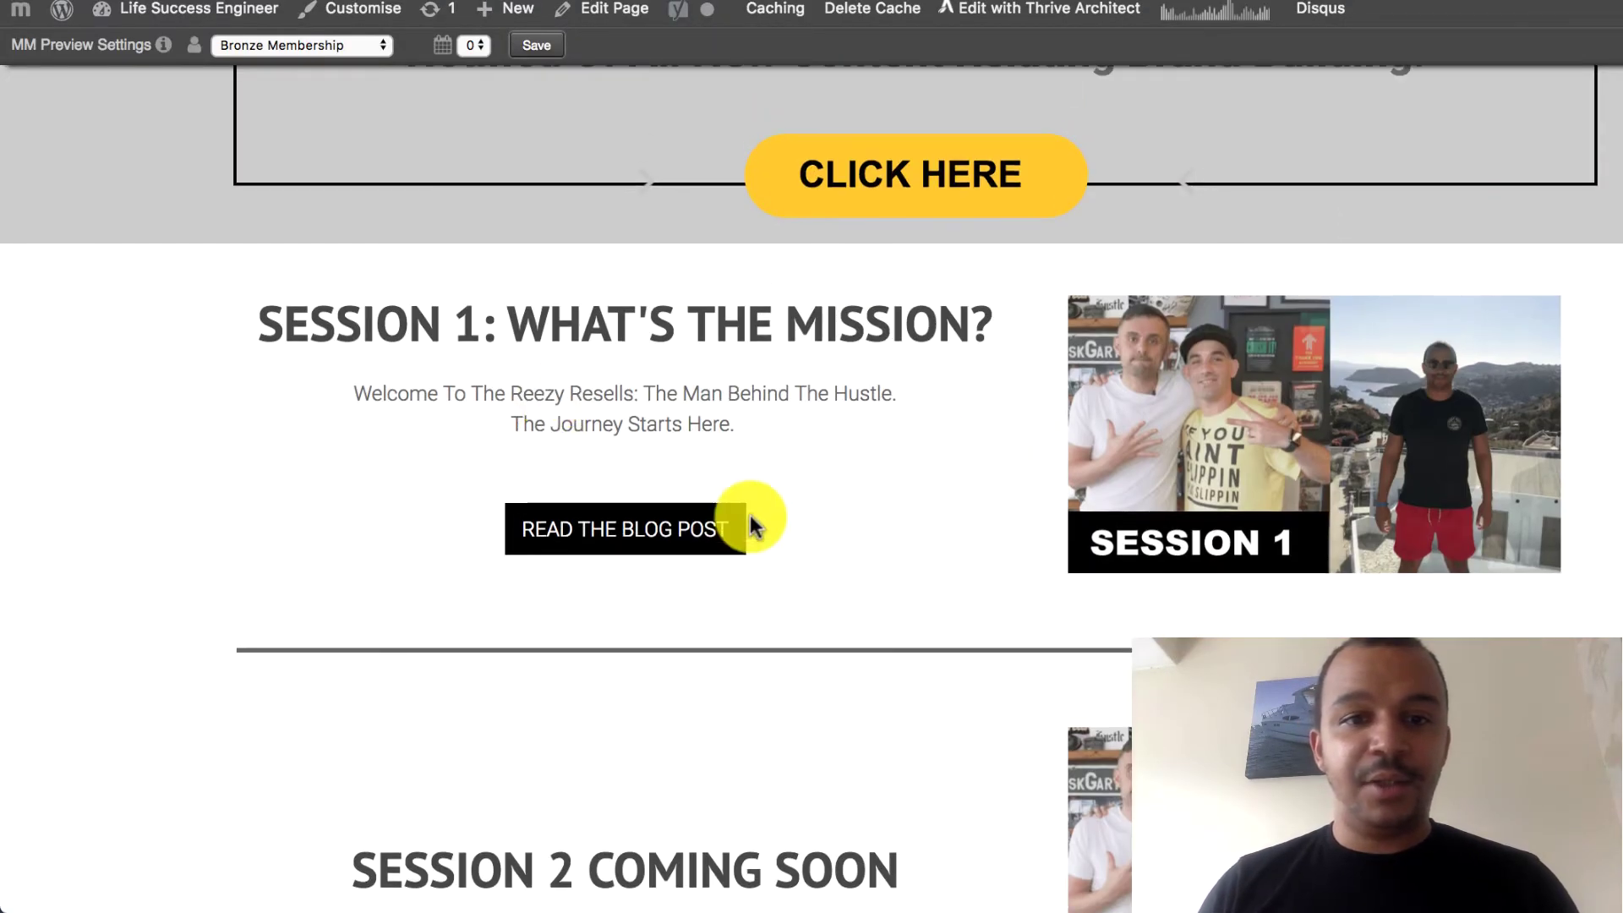
{"action": "left_click", "coordinate": [641, 530]}
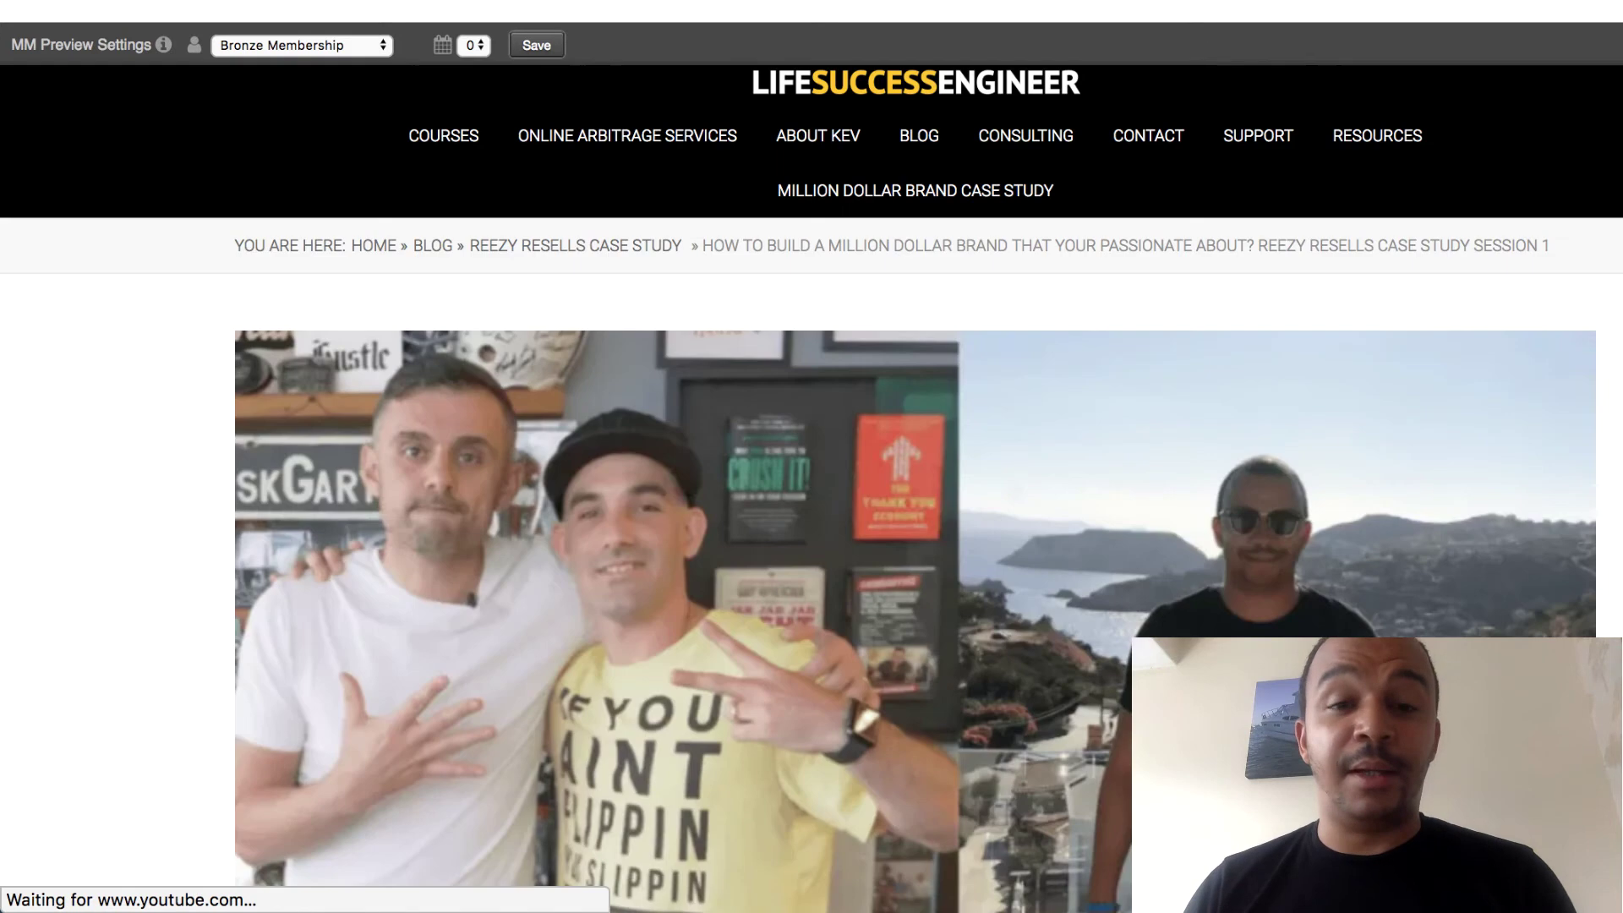
{"action": "scroll", "coordinate": [988, 683], "scroll_direction": "down", "scroll_amount": 12}
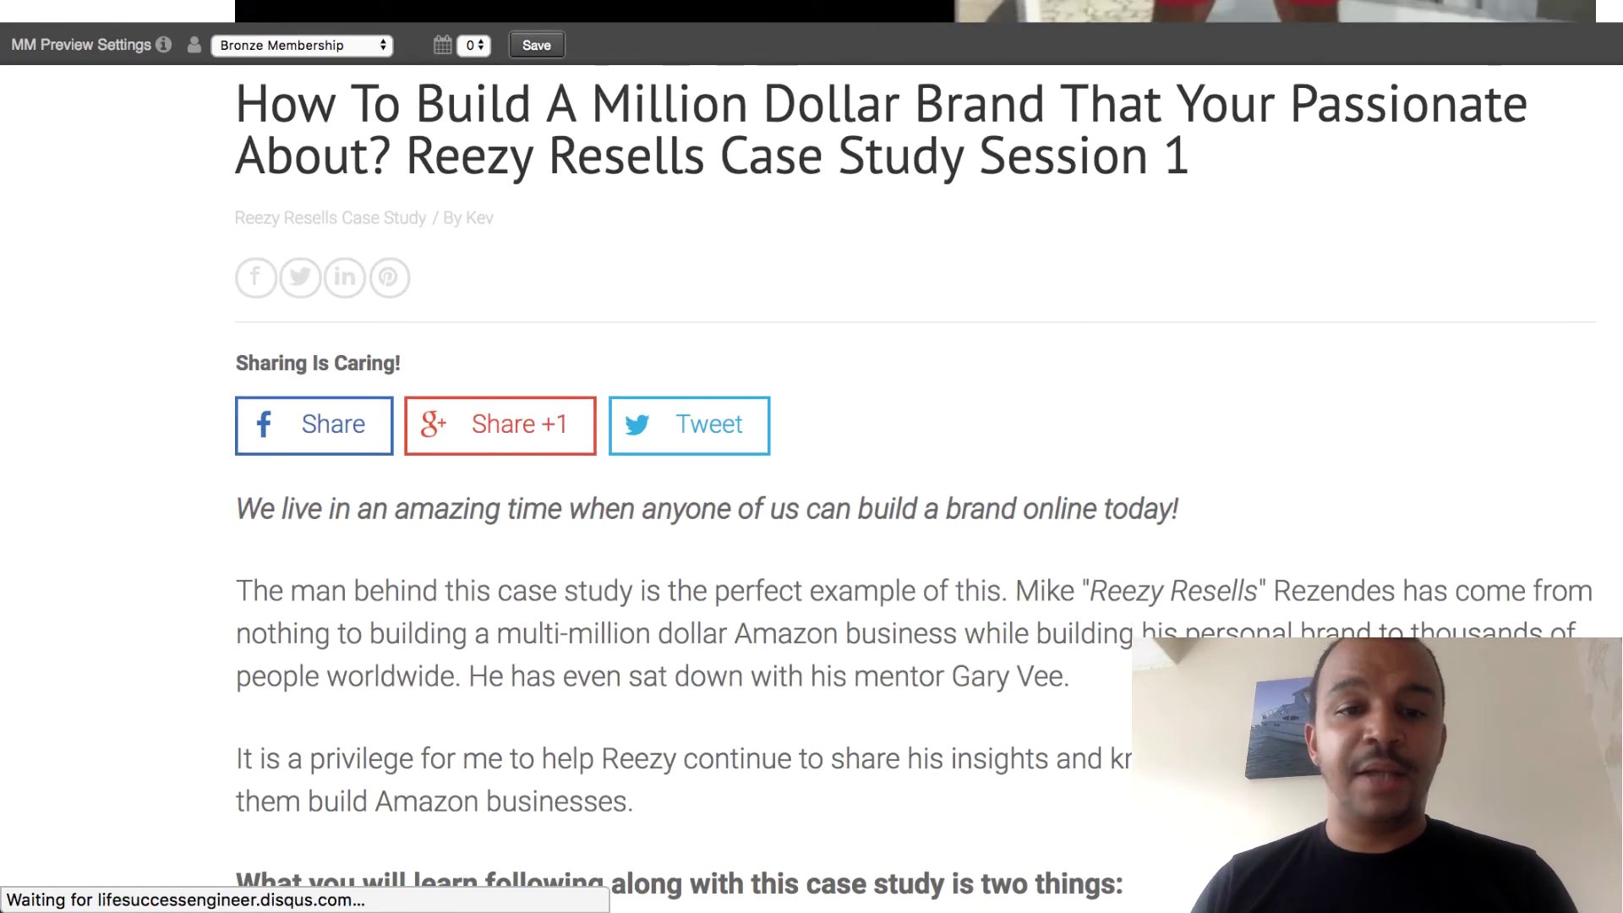
{"action": "key", "text": "super+Left"}
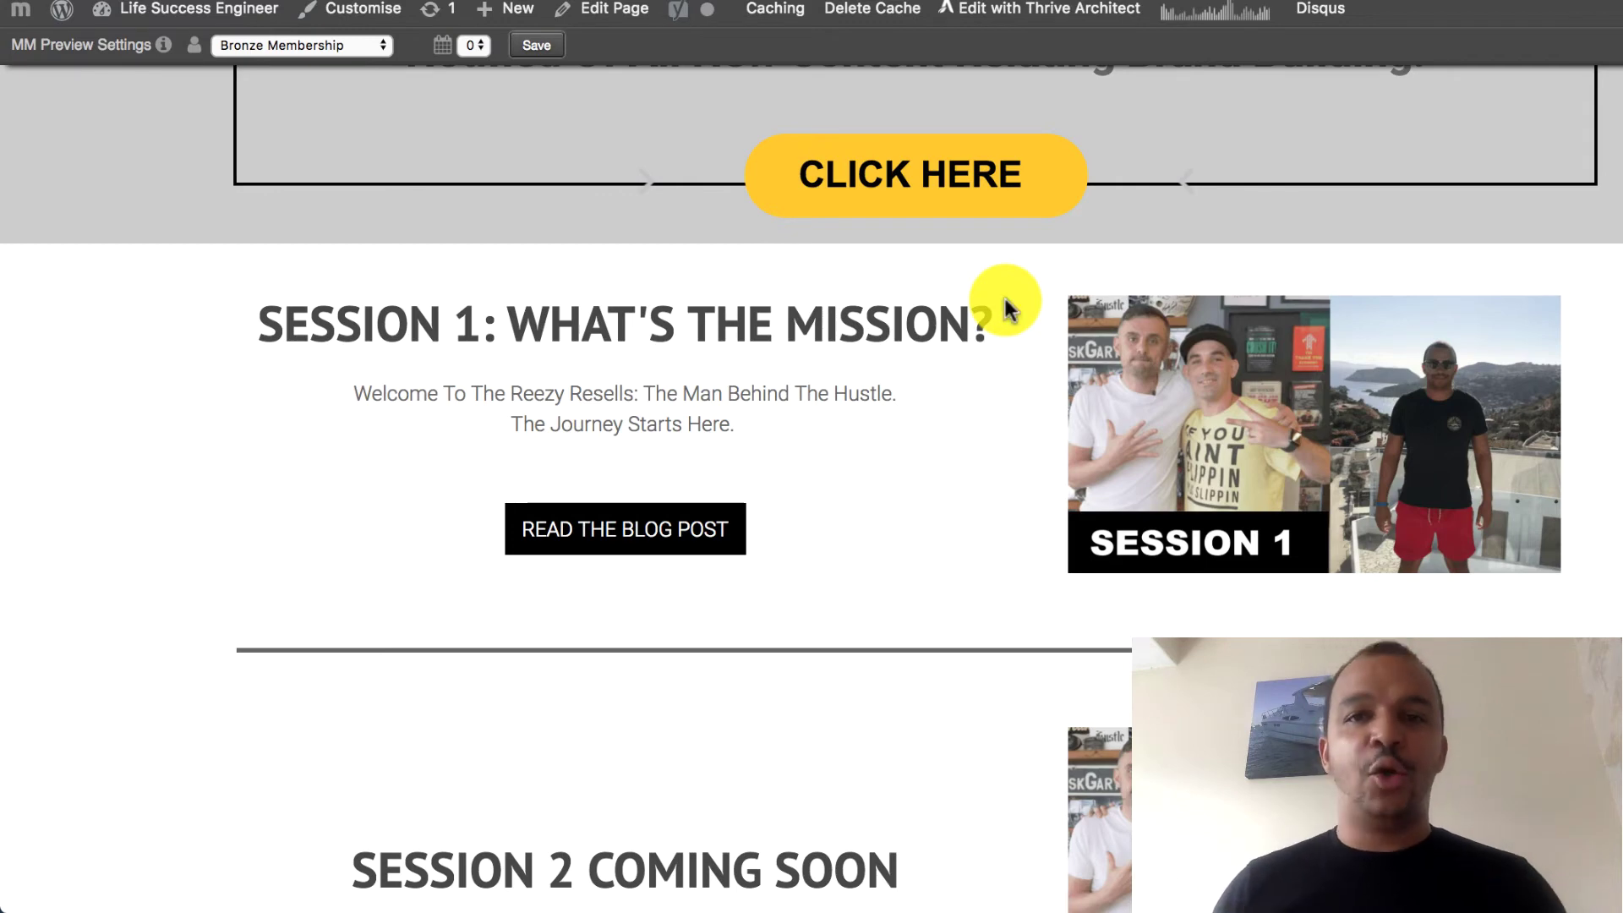
{"action": "scroll", "coordinate": [738, 350], "scroll_direction": "up", "scroll_amount": 6}
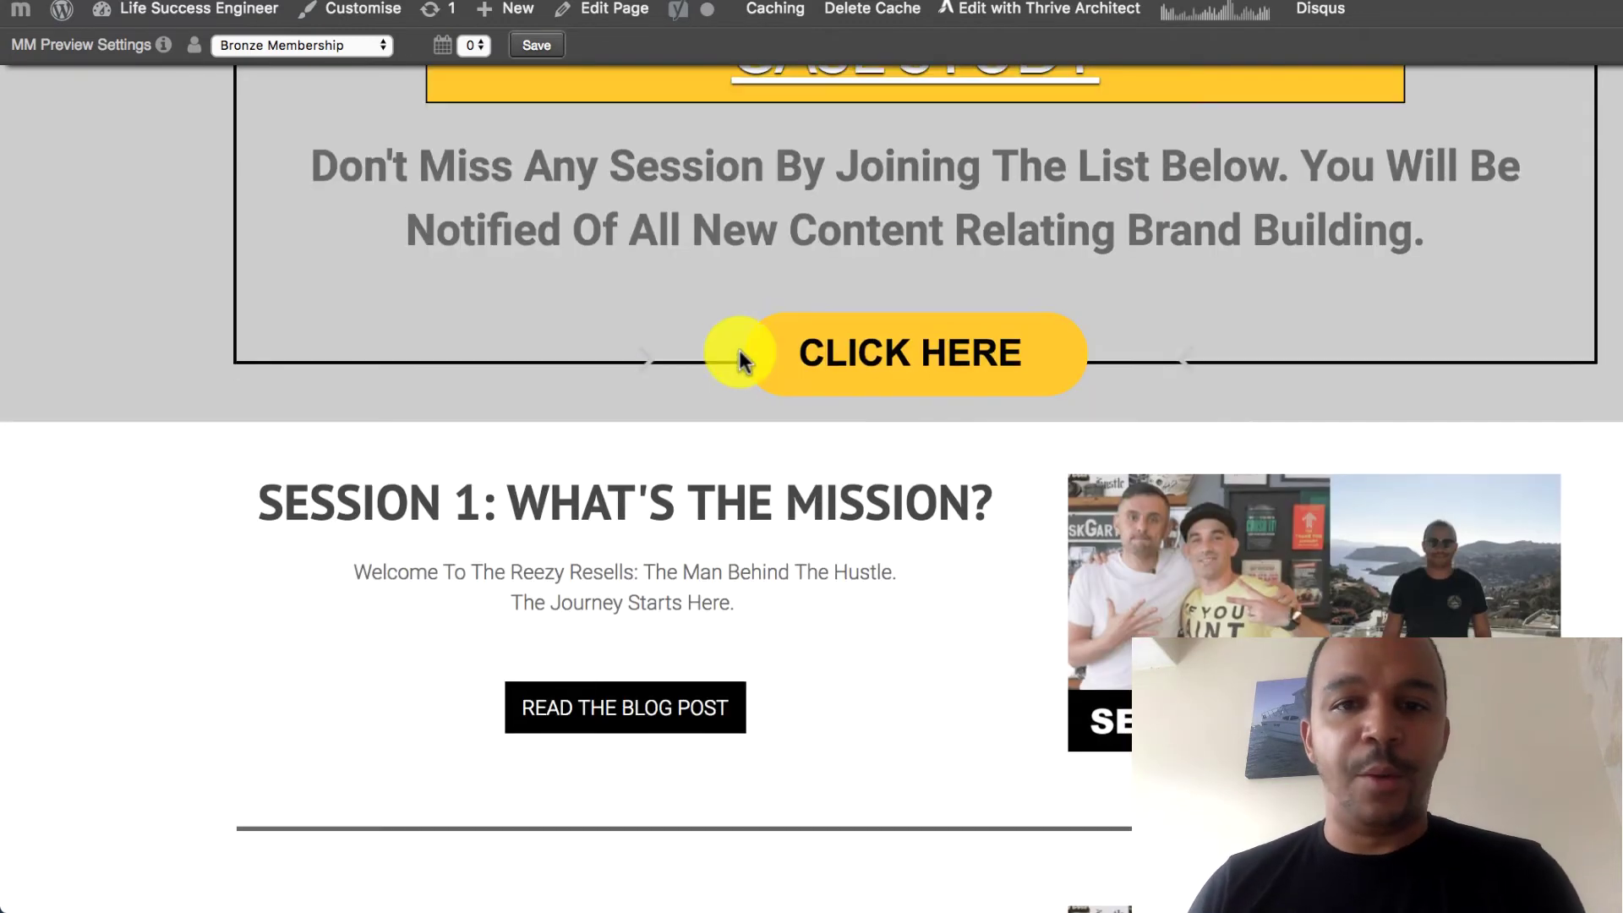
{"action": "scroll", "coordinate": [739, 350], "scroll_direction": "up", "scroll_amount": 3}
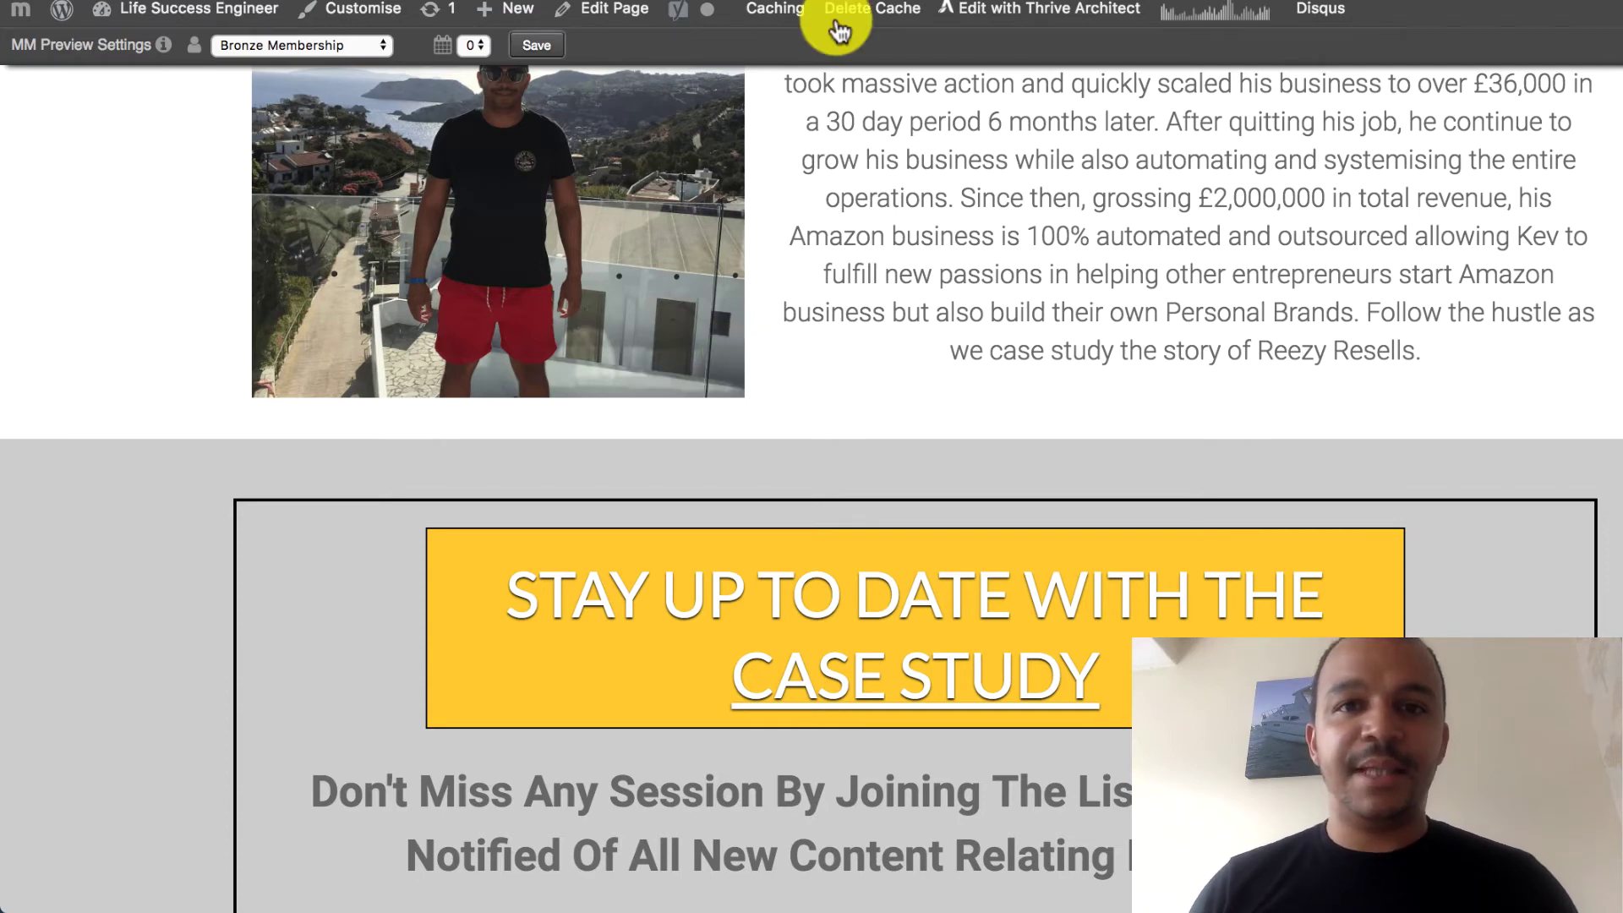
{"action": "scroll", "coordinate": [871, 222], "scroll_direction": "up", "scroll_amount": 15}
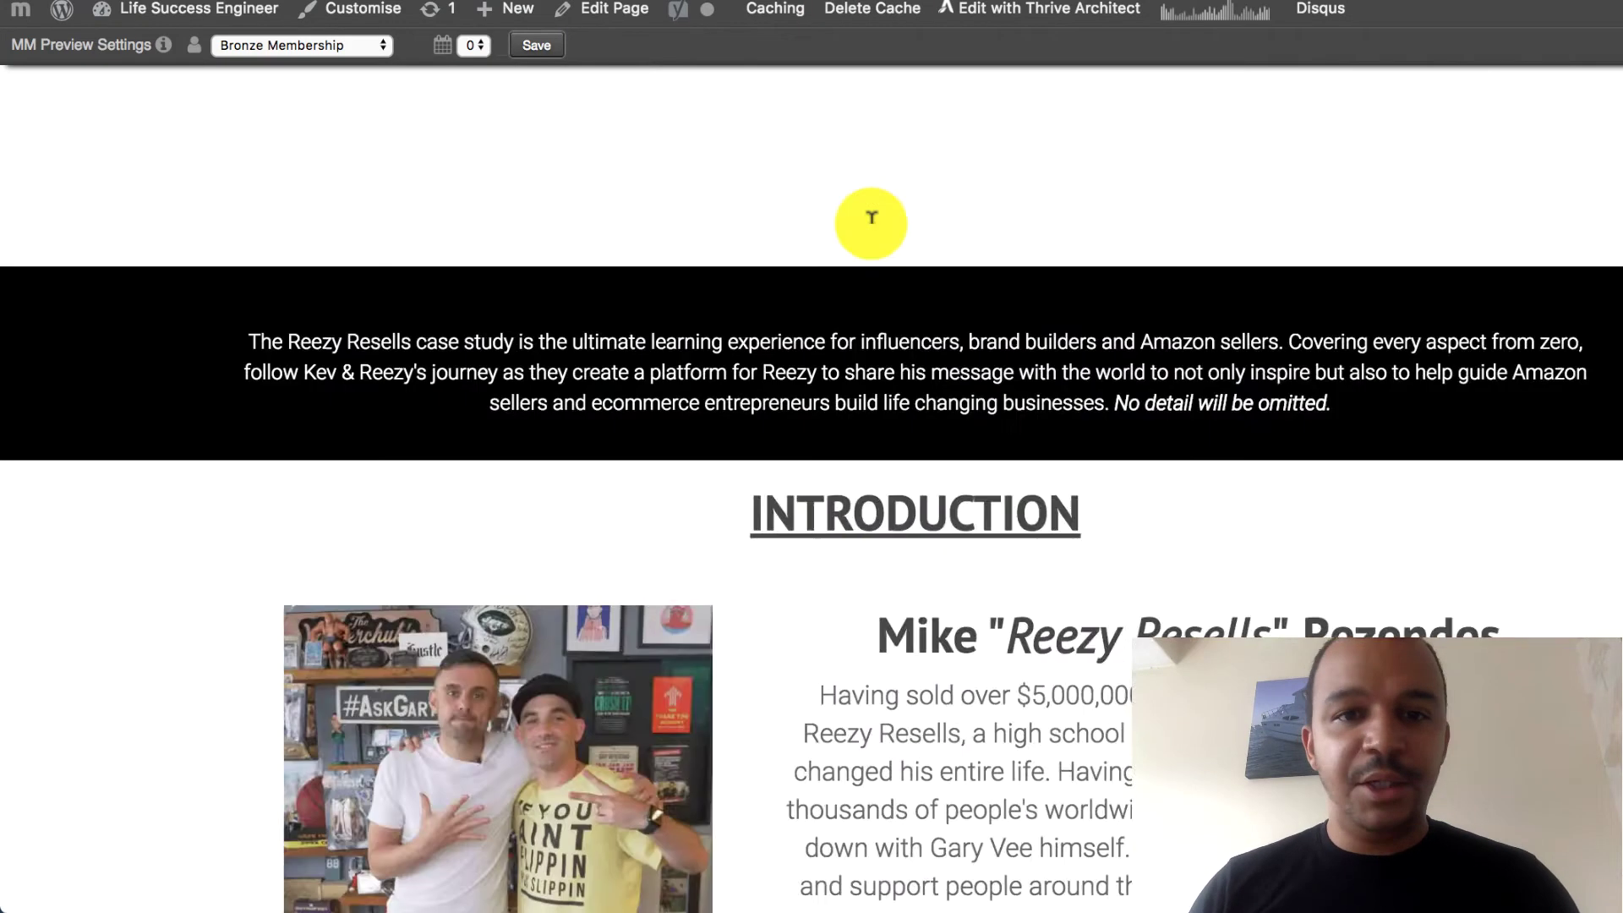
{"action": "left_click", "coordinate": [440, 213]}
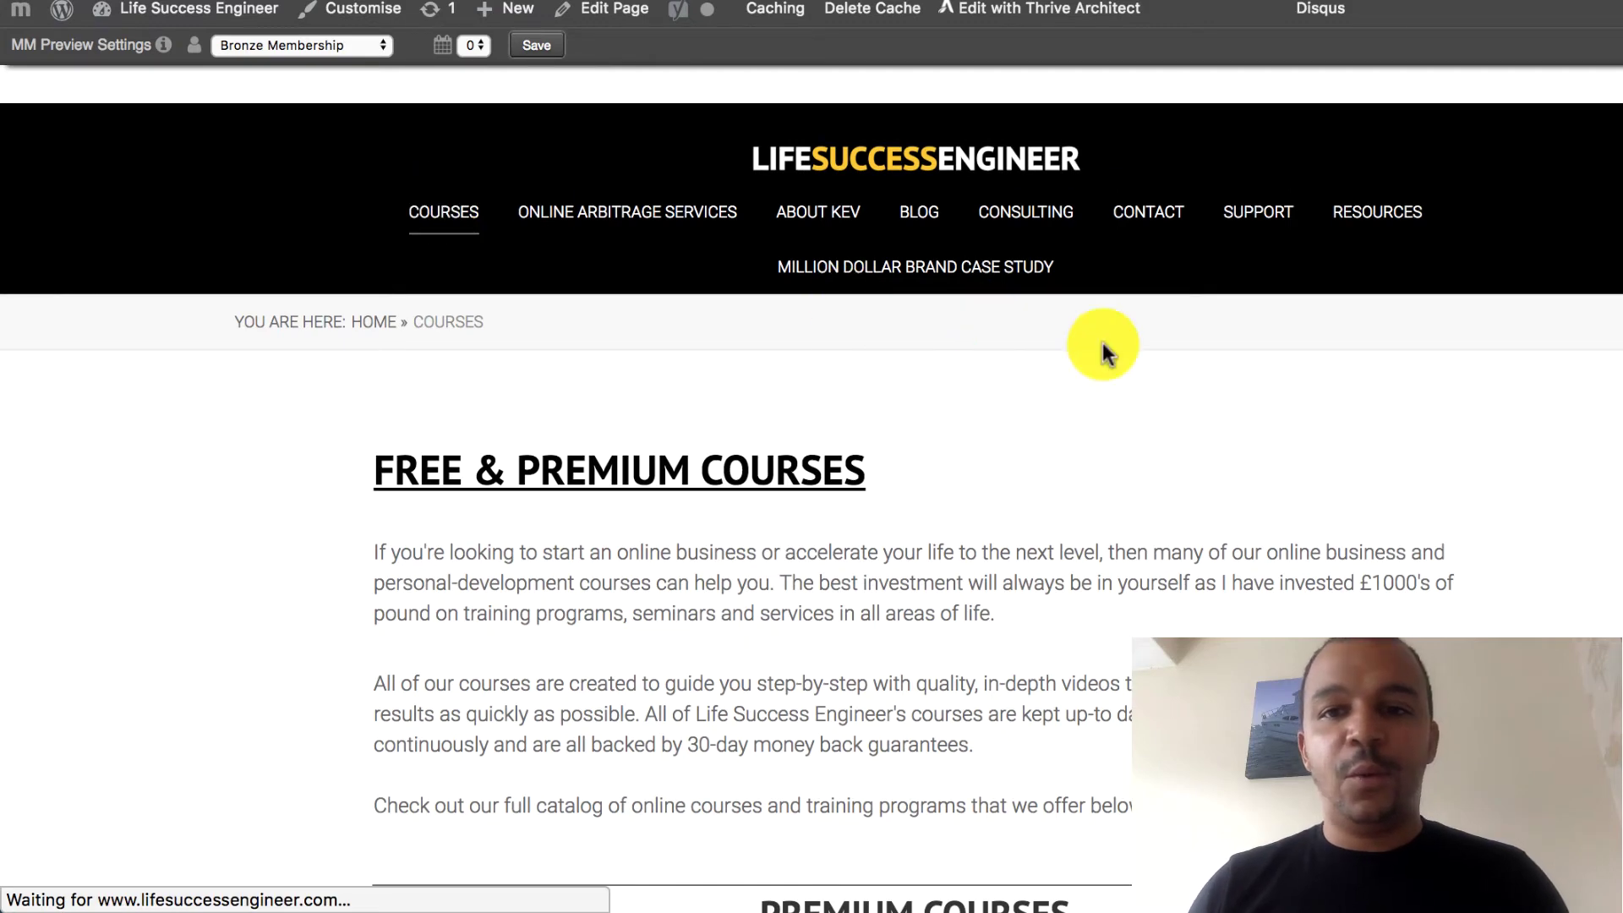
{"action": "scroll", "coordinate": [1229, 463], "scroll_direction": "down", "scroll_amount": 10}
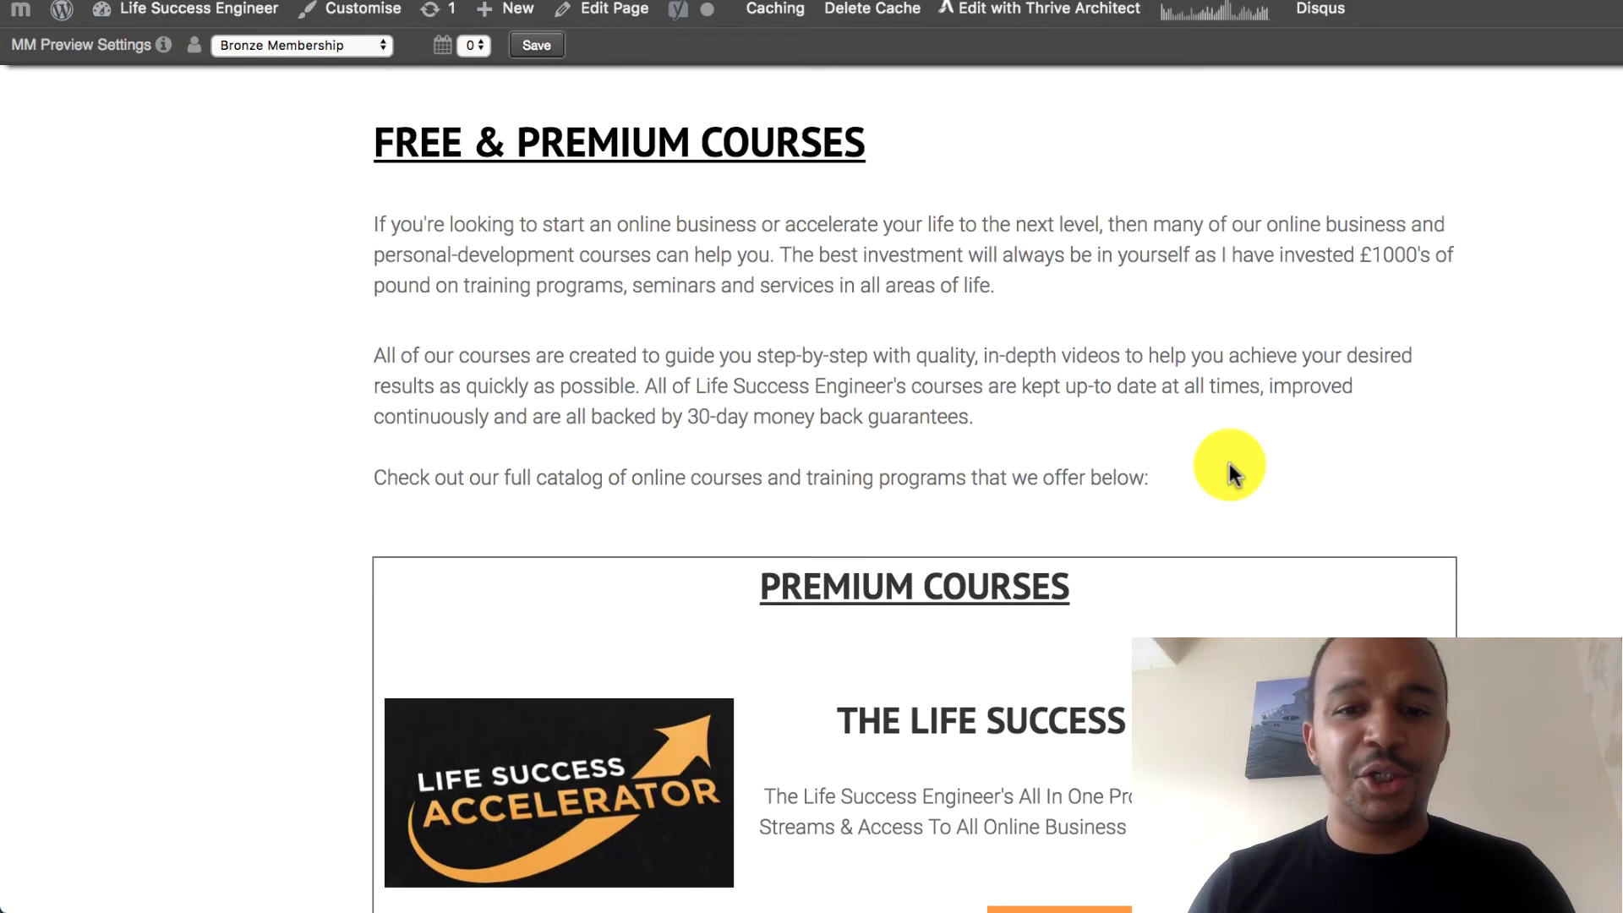
{"action": "scroll", "coordinate": [1229, 464], "scroll_direction": "down", "scroll_amount": 1}
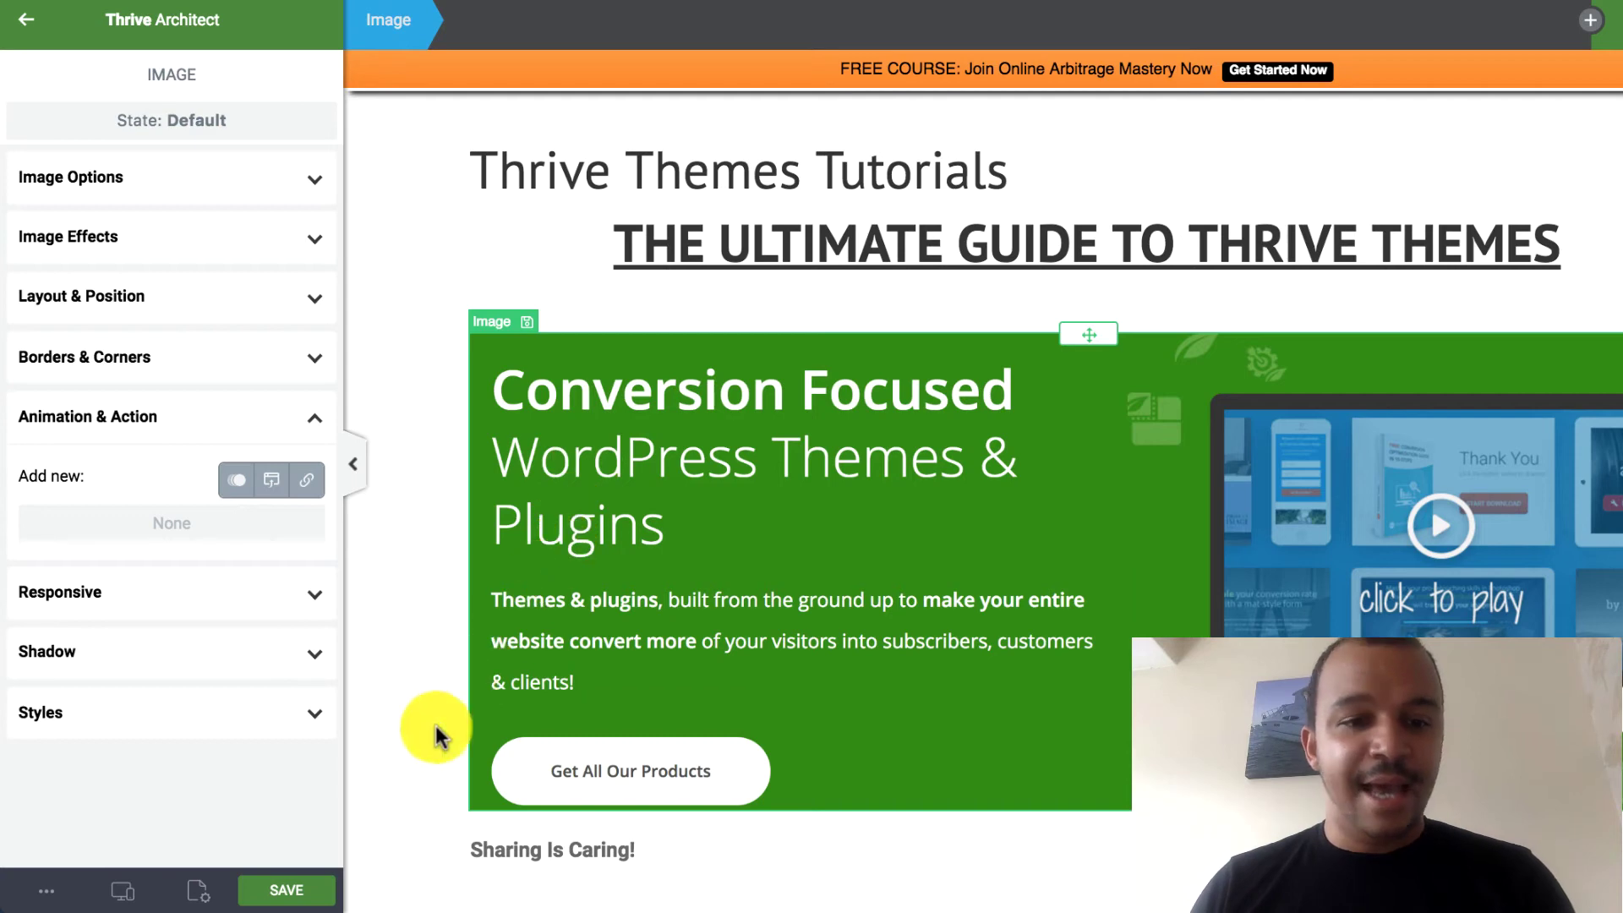
Step: Save all changes to the Thrive Themes Tutorials page
{"action": "left_click", "coordinate": [295, 894]}
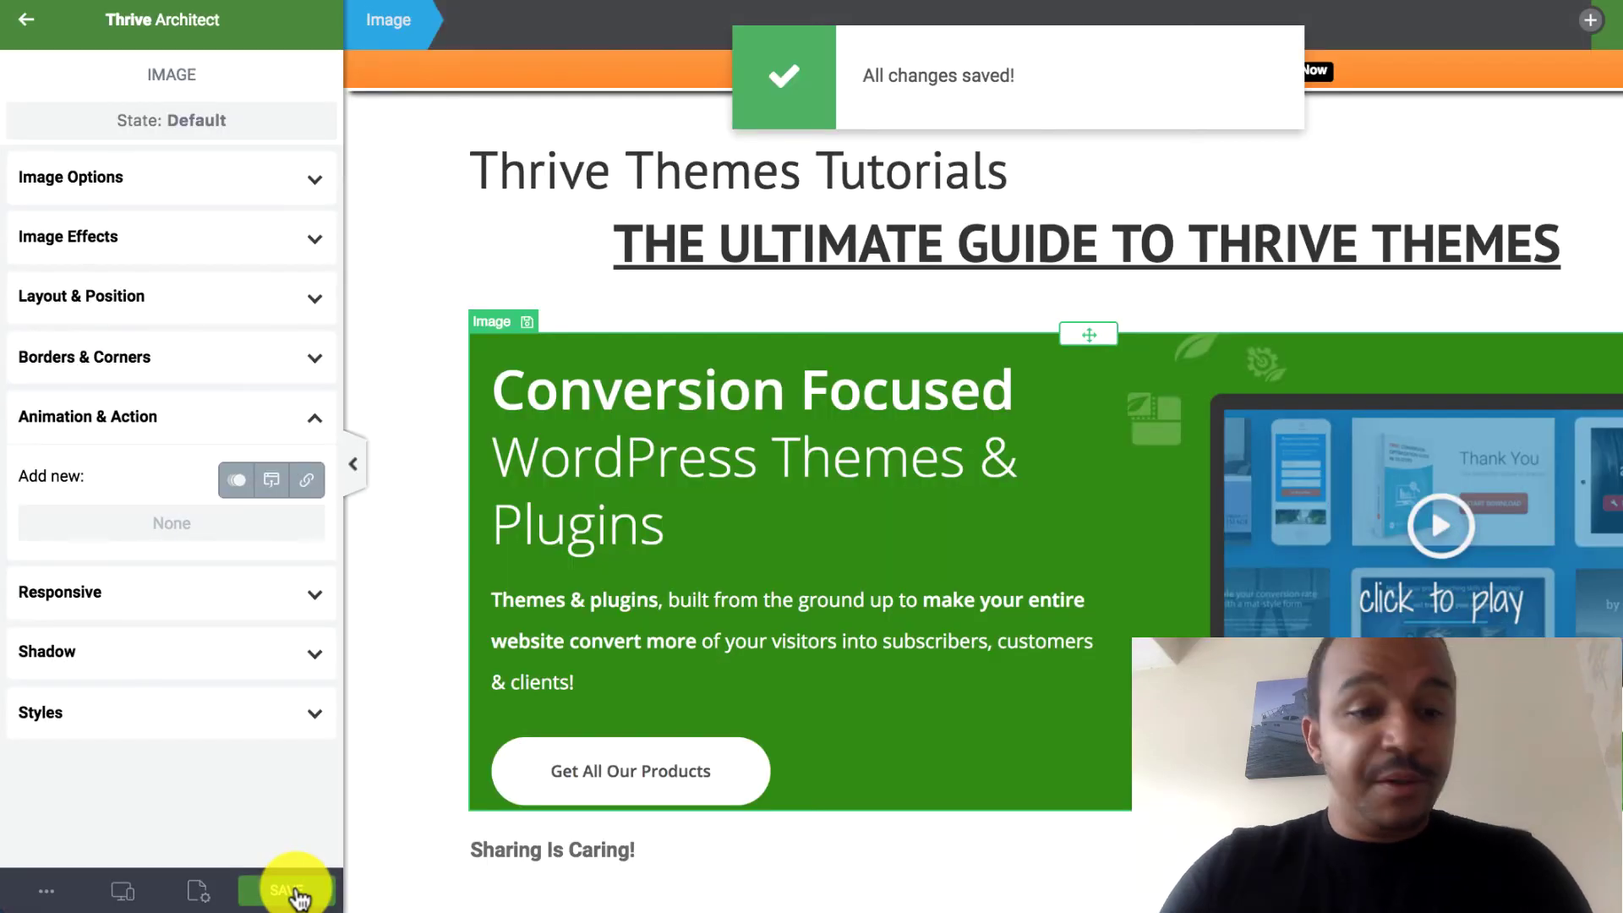
{"action": "left_click", "coordinate": [33, 890]}
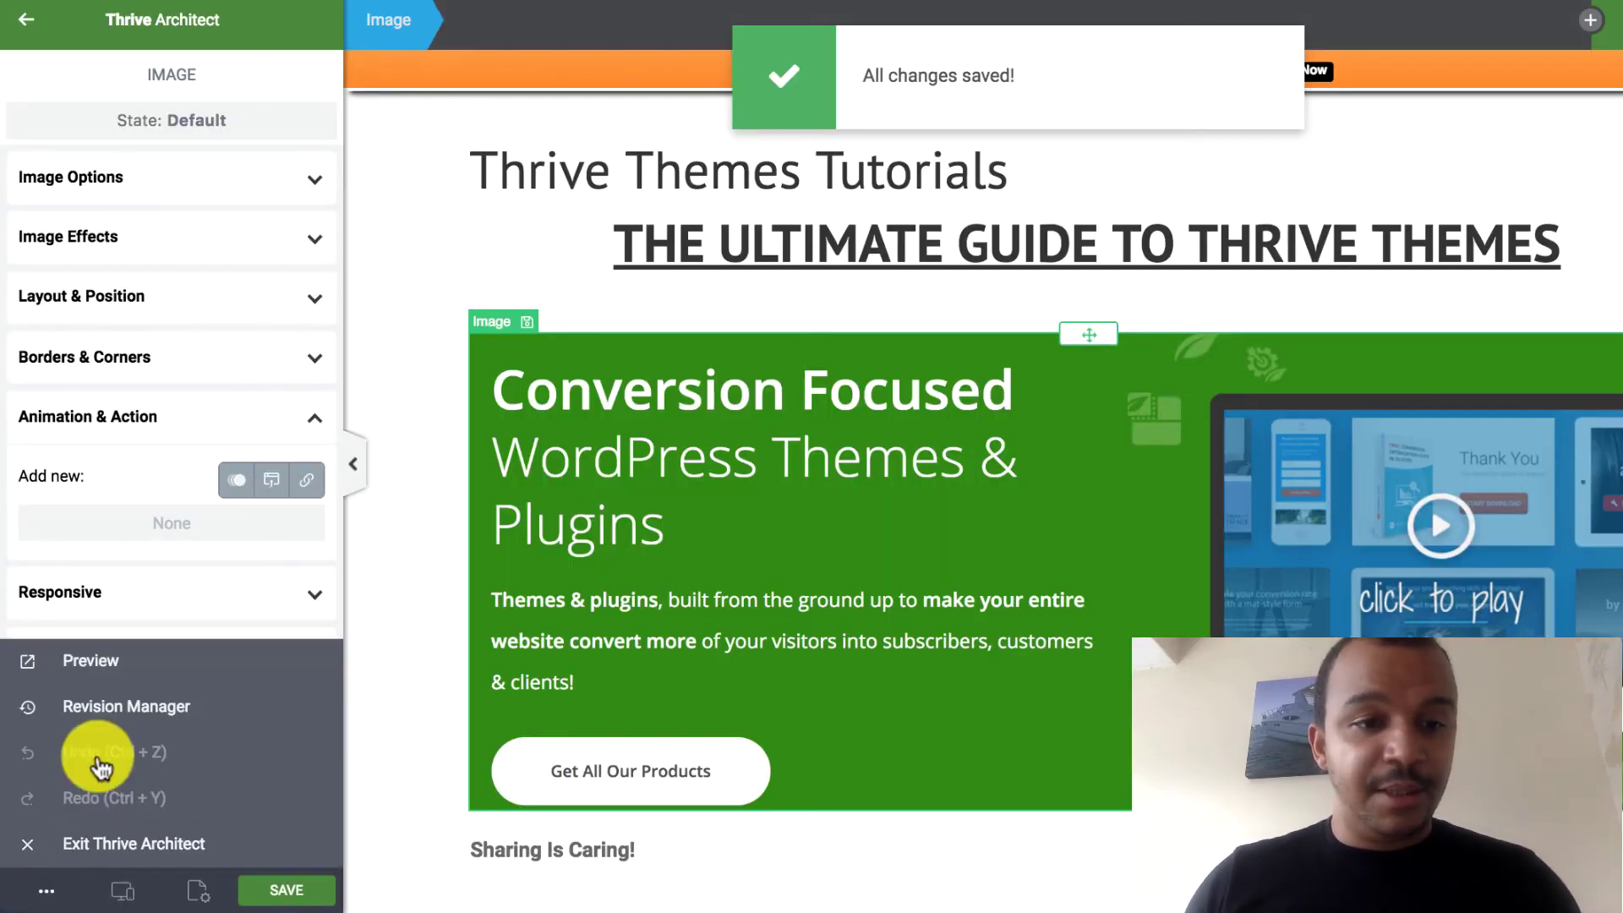
Step: Preview the saved page on the live site and scroll down to its green hero banner
{"action": "left_click", "coordinate": [91, 664]}
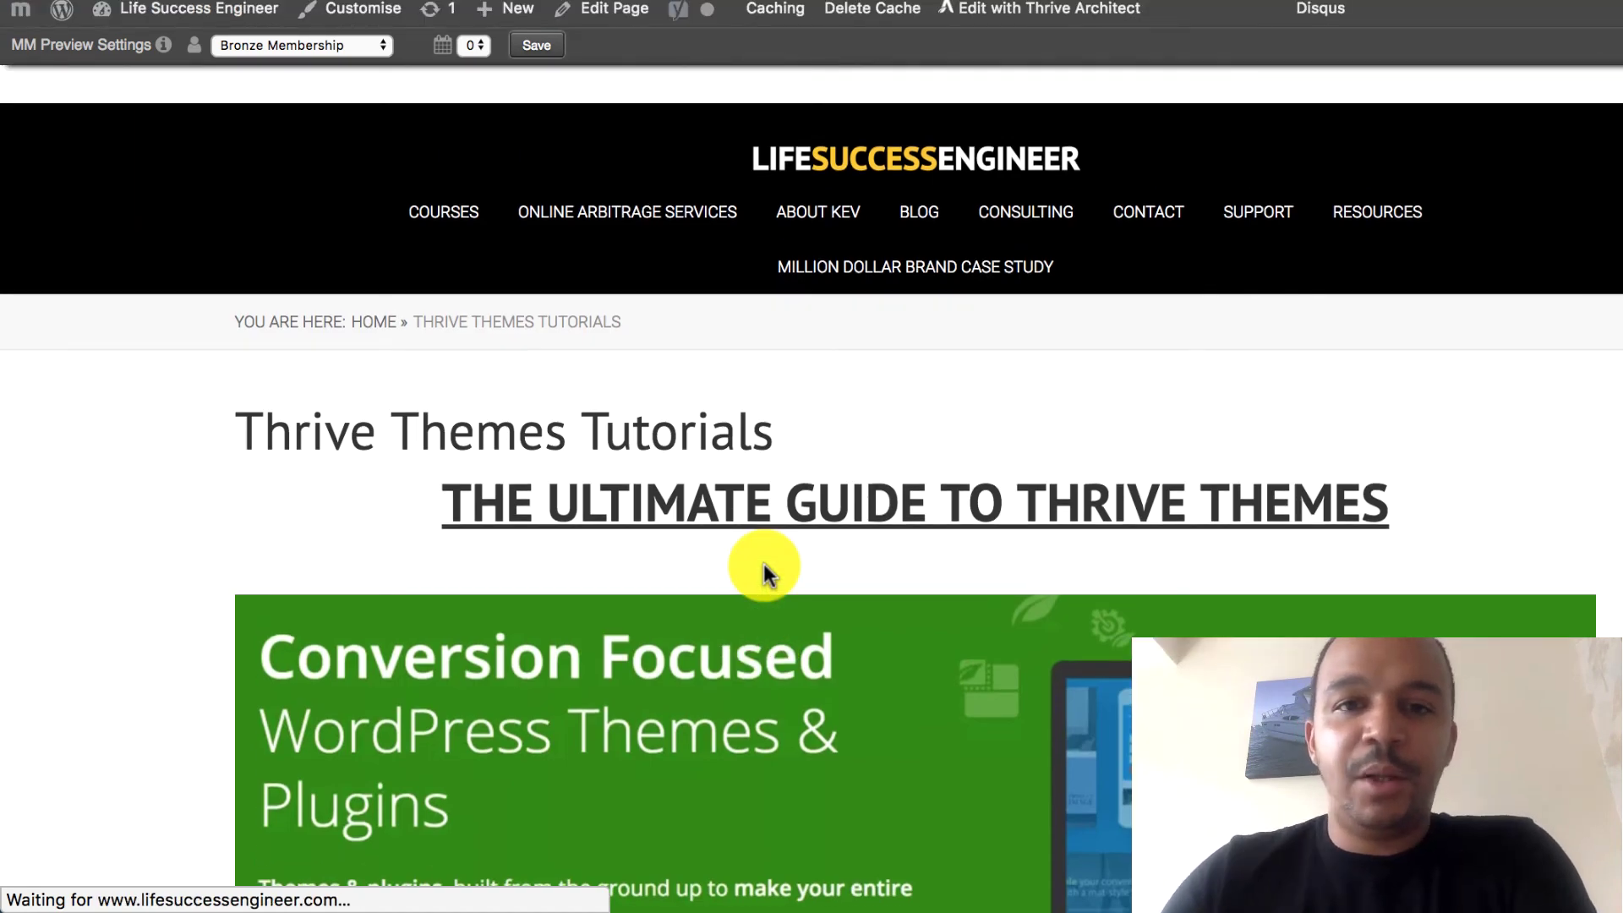
{"action": "scroll", "coordinate": [763, 563], "scroll_direction": "down", "scroll_amount": 3}
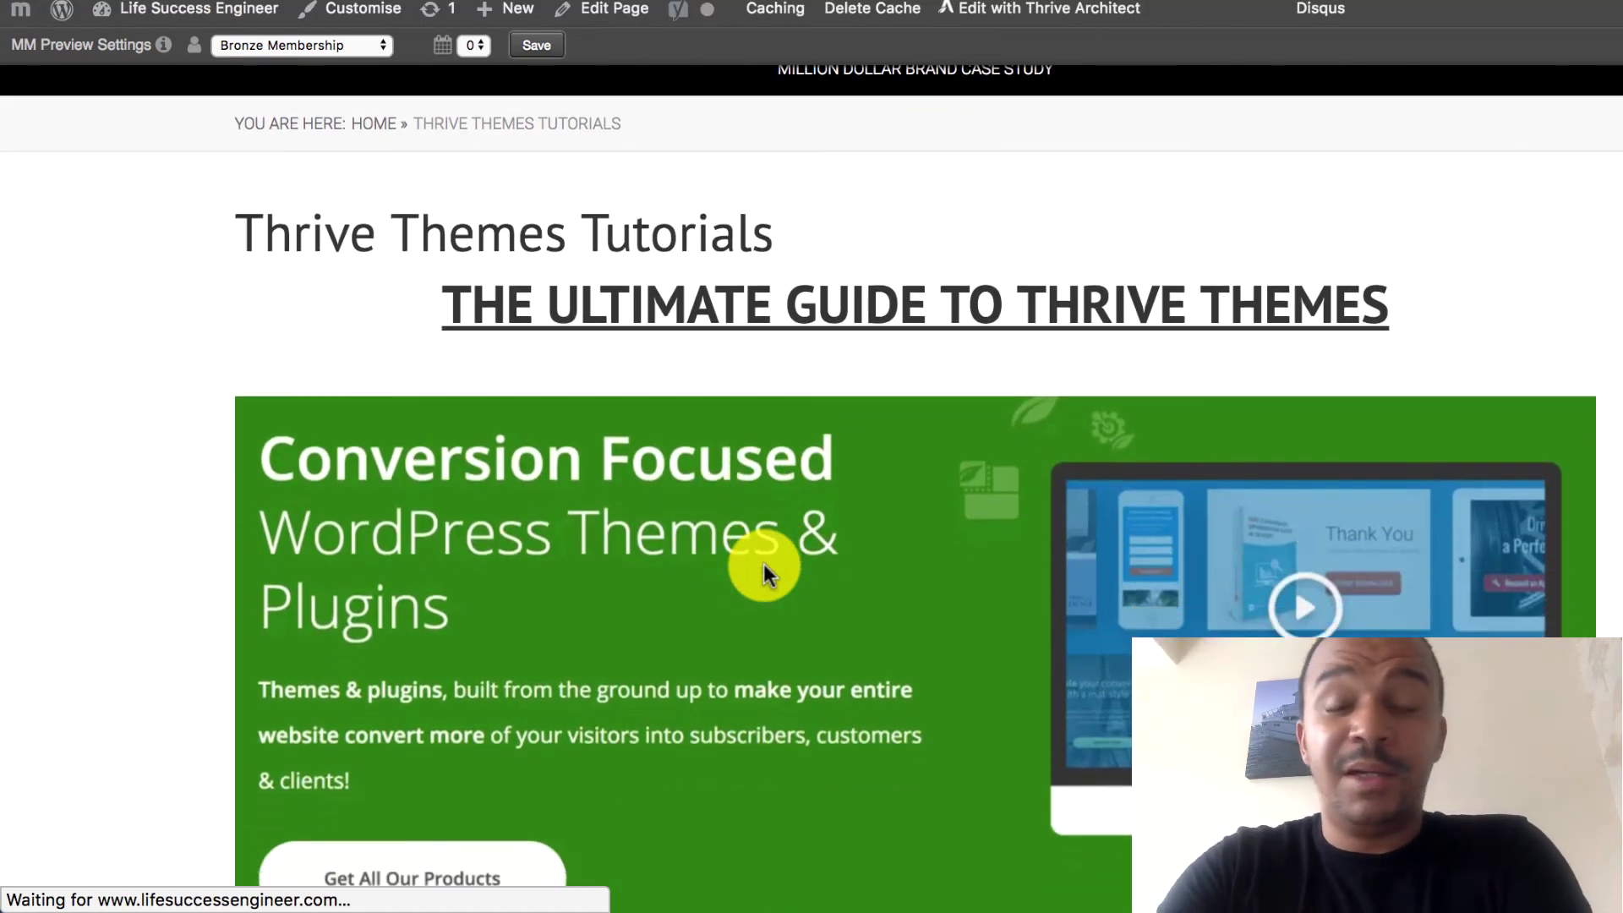